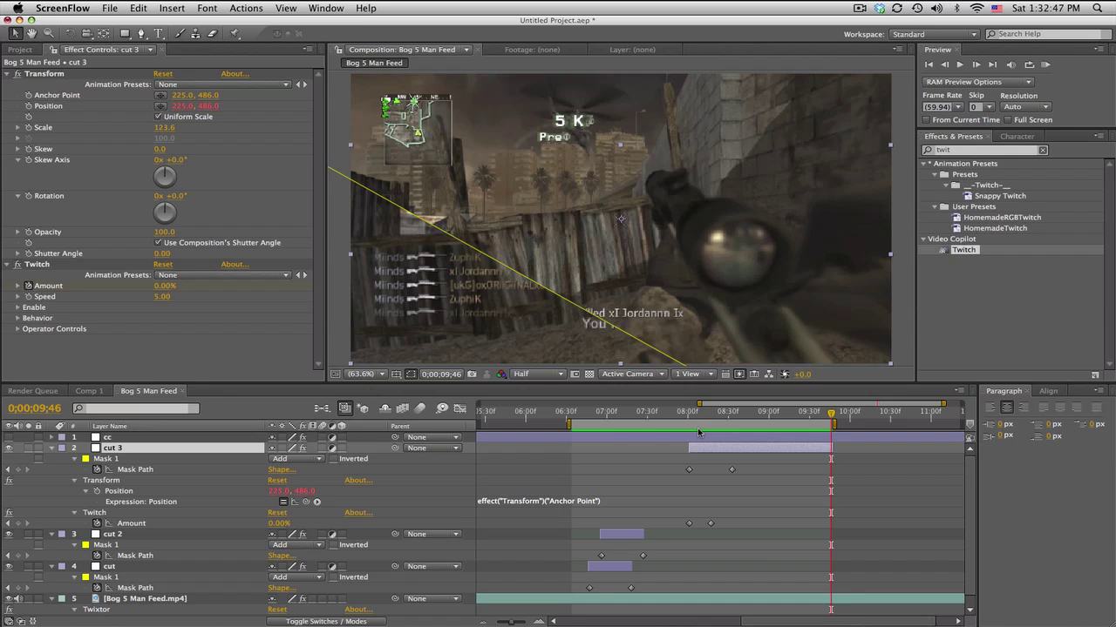
# Scrub the time ruler back and forth through the fracture cuts around 0;00;07;03
pyautogui.click(608, 416)
pyautogui.click(604, 416)
pyautogui.click(610, 417)
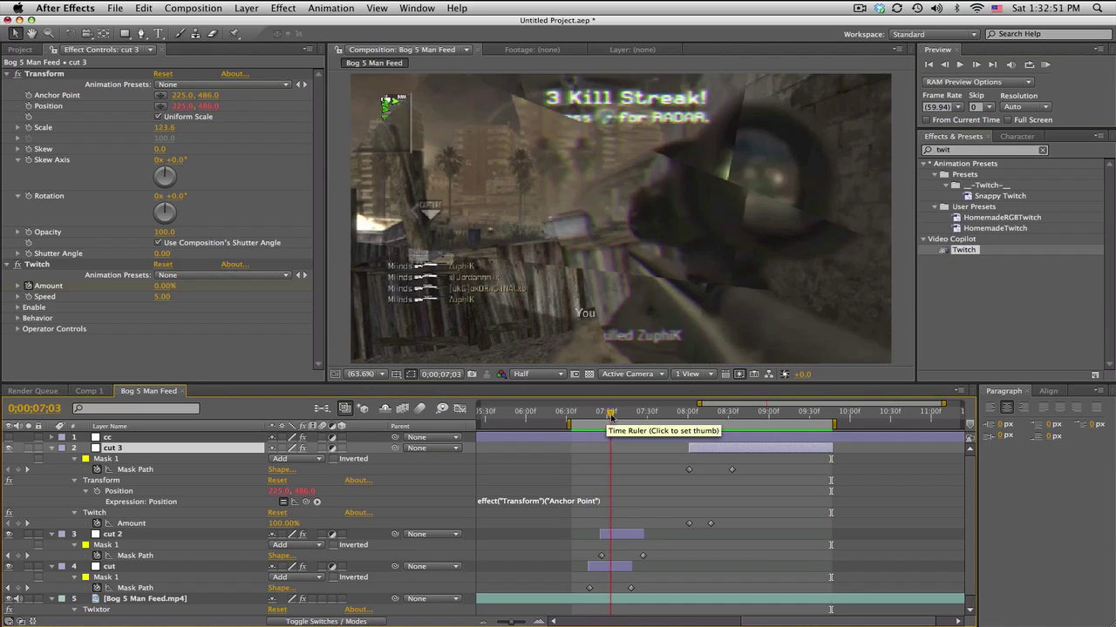
pyautogui.moveTo(610, 417); pyautogui.dragTo(662, 418)
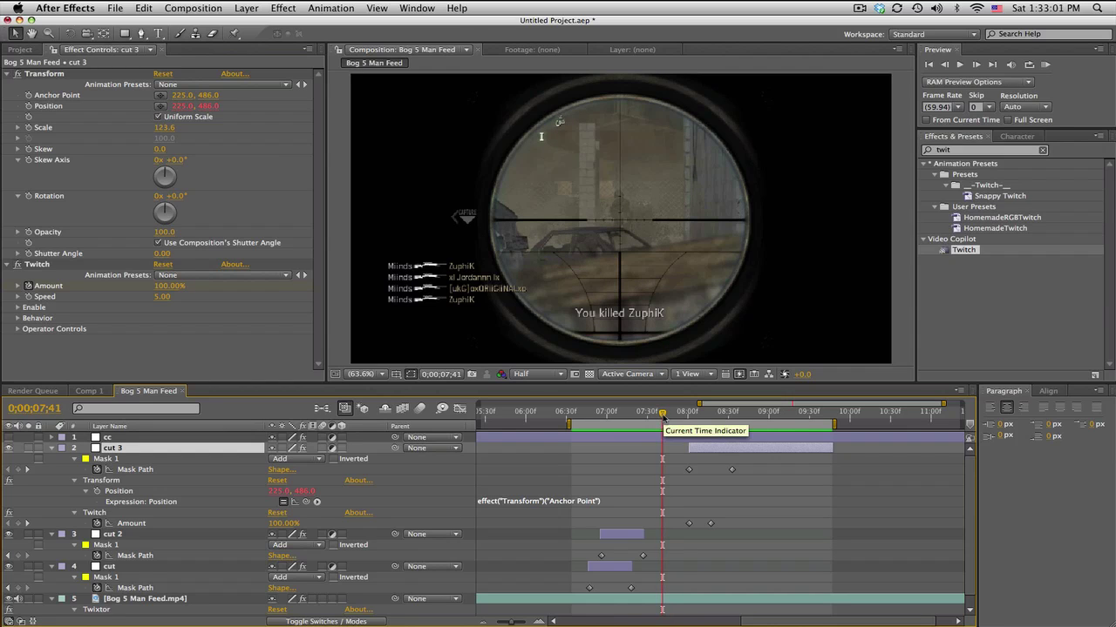
pyautogui.moveTo(661, 416)
pyautogui.mouseDown()
pyautogui.moveTo(623, 415)
pyautogui.moveTo(660, 423)
pyautogui.mouseUp()
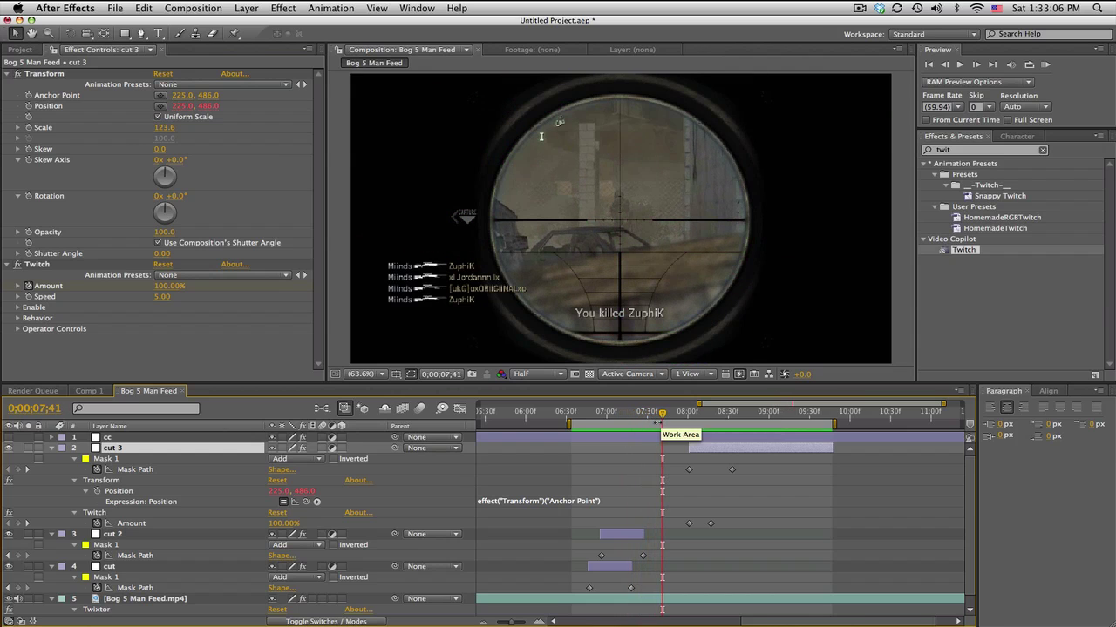
# Run a preview of the glitch cuts, then step forward through them from 0;00;06;48
pyautogui.click(1045, 65)
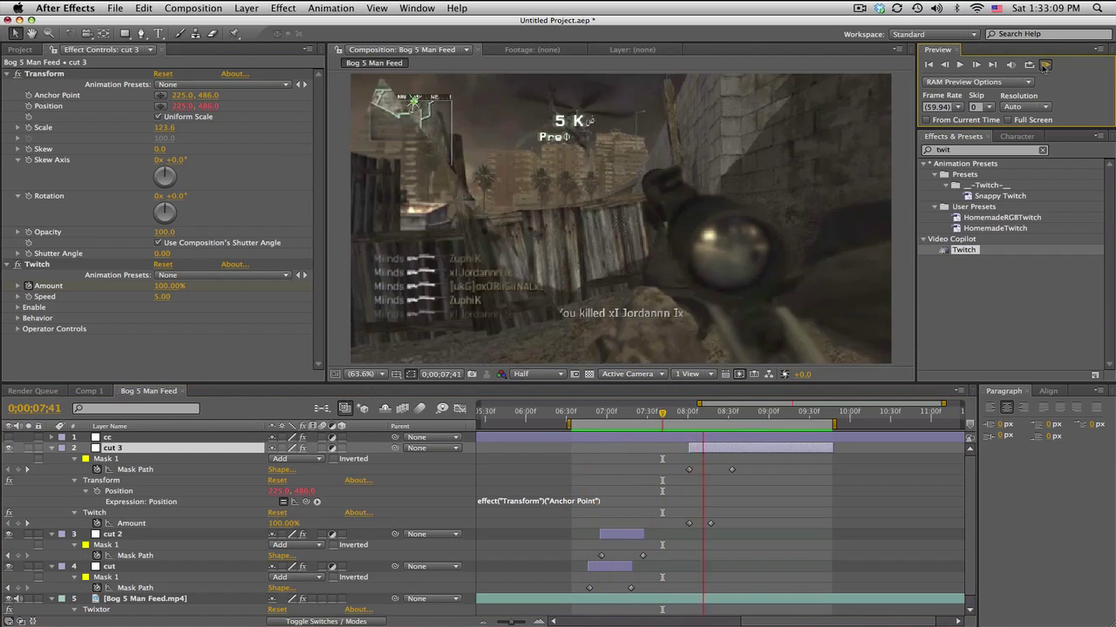
pyautogui.click(817, 305)
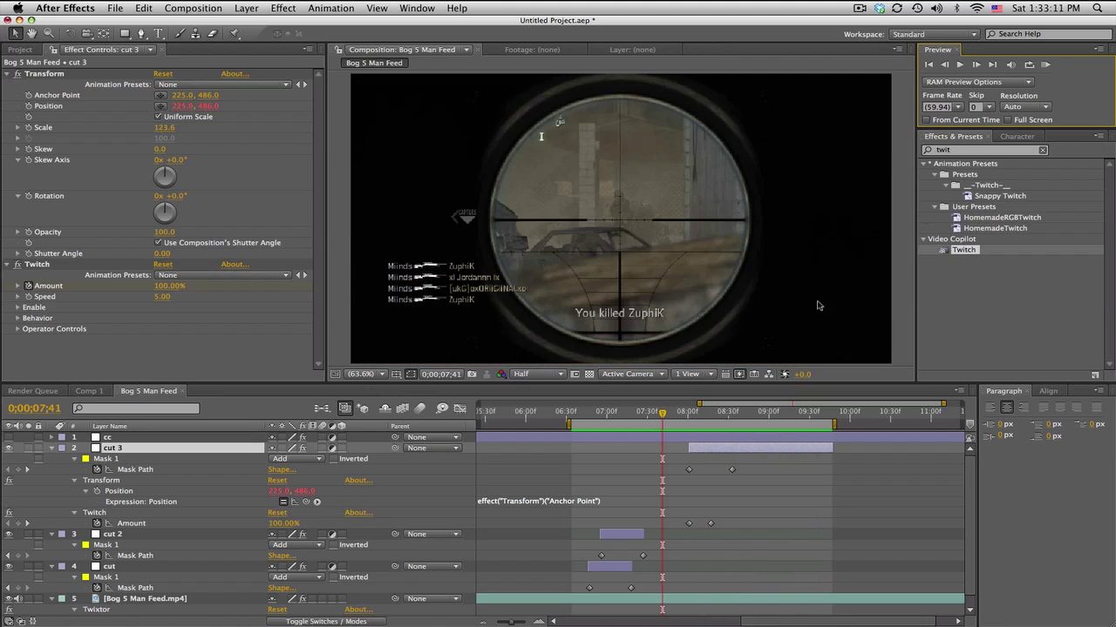
pyautogui.click(590, 417)
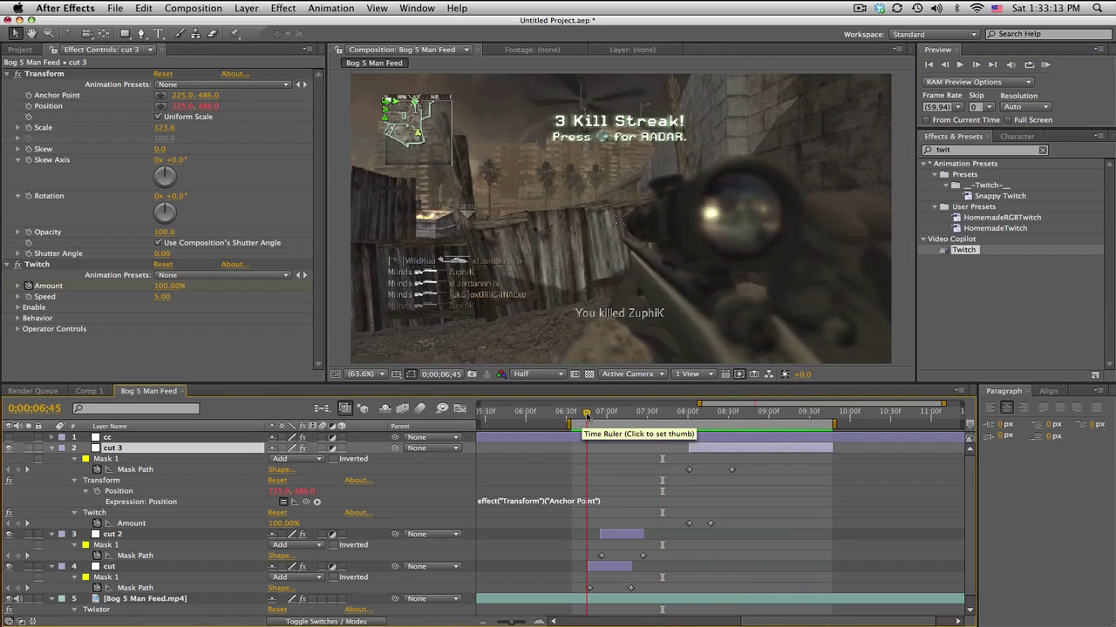
pyautogui.moveTo(590, 416); pyautogui.dragTo(750, 406)
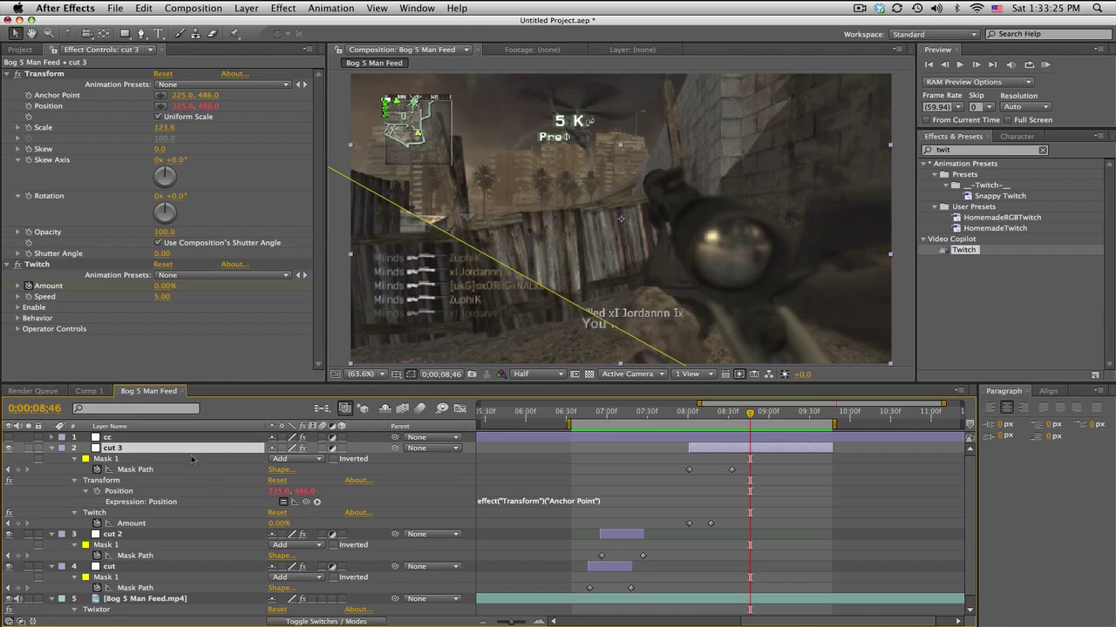
# Delete the three remaining cut layers, leaving cc and the gameplay footage
pyautogui.press('Delete')
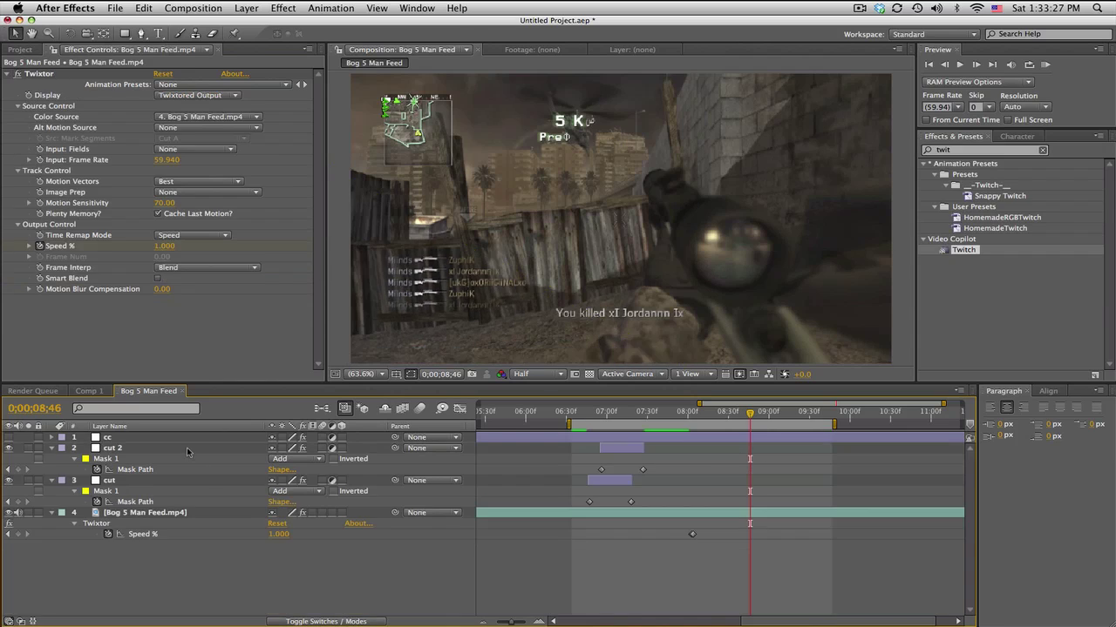
pyautogui.click(186, 447)
pyautogui.press('Delete')
pyautogui.click(178, 449)
pyautogui.press('Delete')
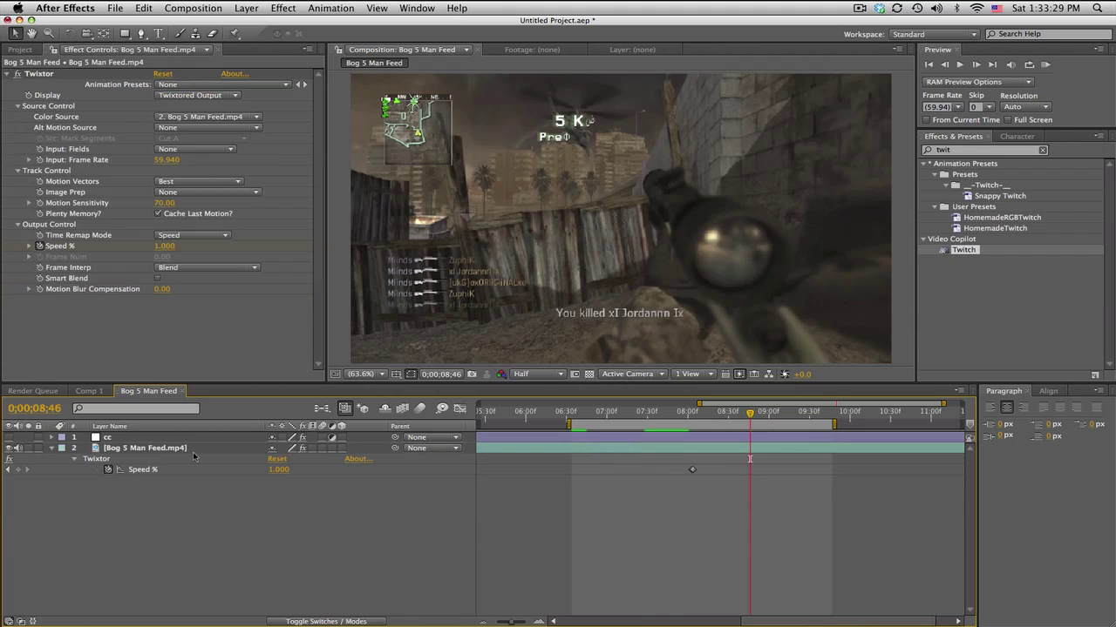
# Select the gameplay footage layer at 0;00;07;58 to set Twixtor Speed % to 100
pyautogui.click(192, 451)
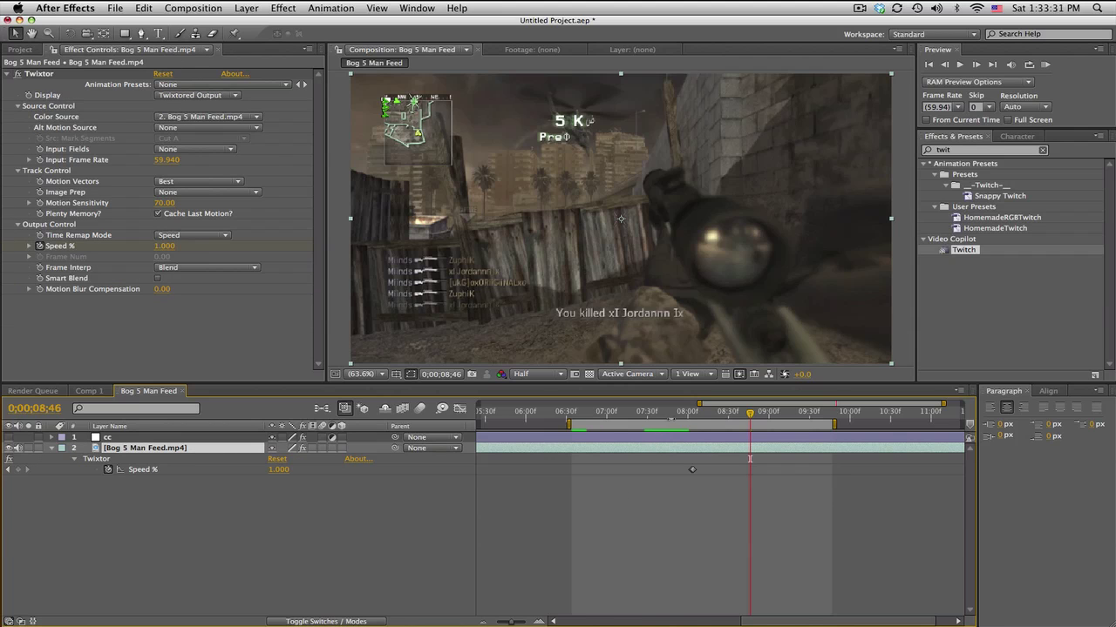
pyautogui.click(680, 413)
pyautogui.moveTo(680, 413); pyautogui.dragTo(685, 413)
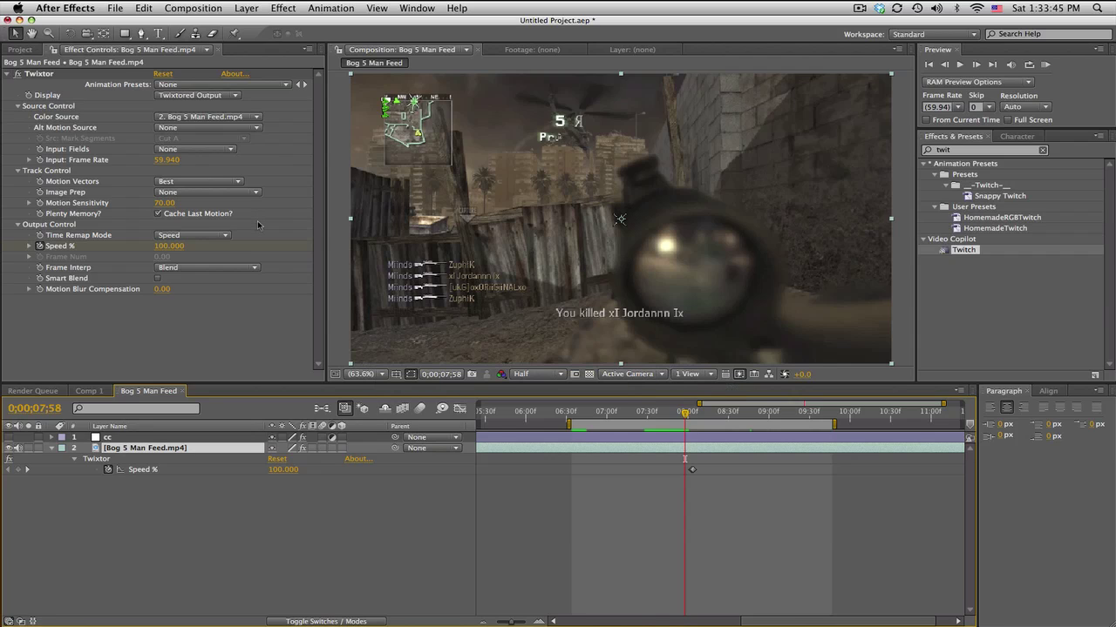
# Add a new adjustment layer named 'cut 1'
pyautogui.click(248, 8)
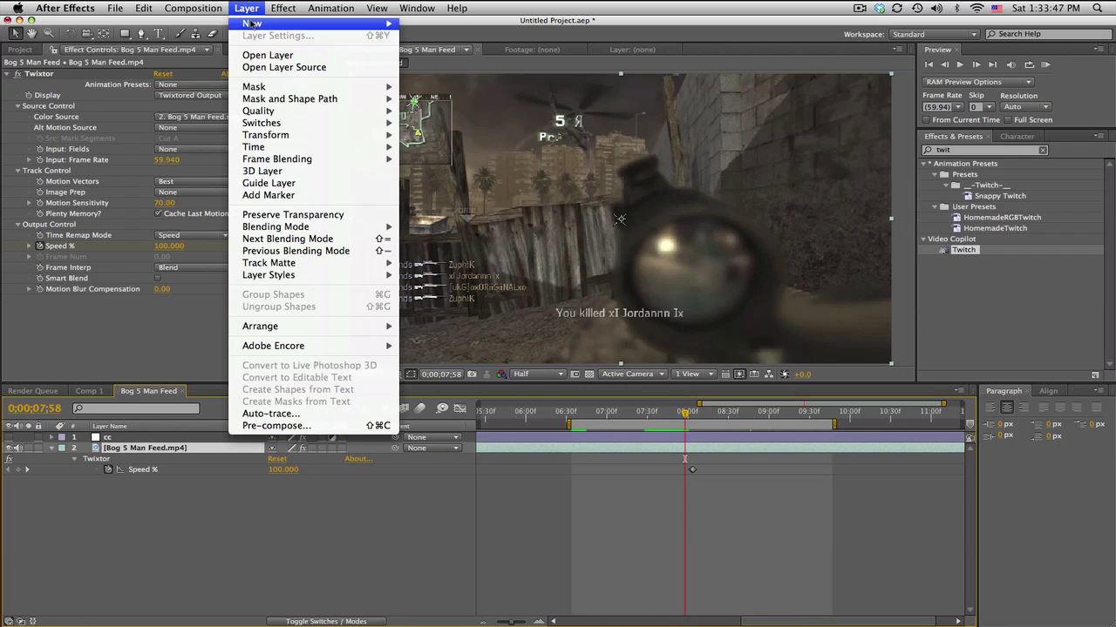
pyautogui.moveTo(252, 24)
pyautogui.click(455, 101)
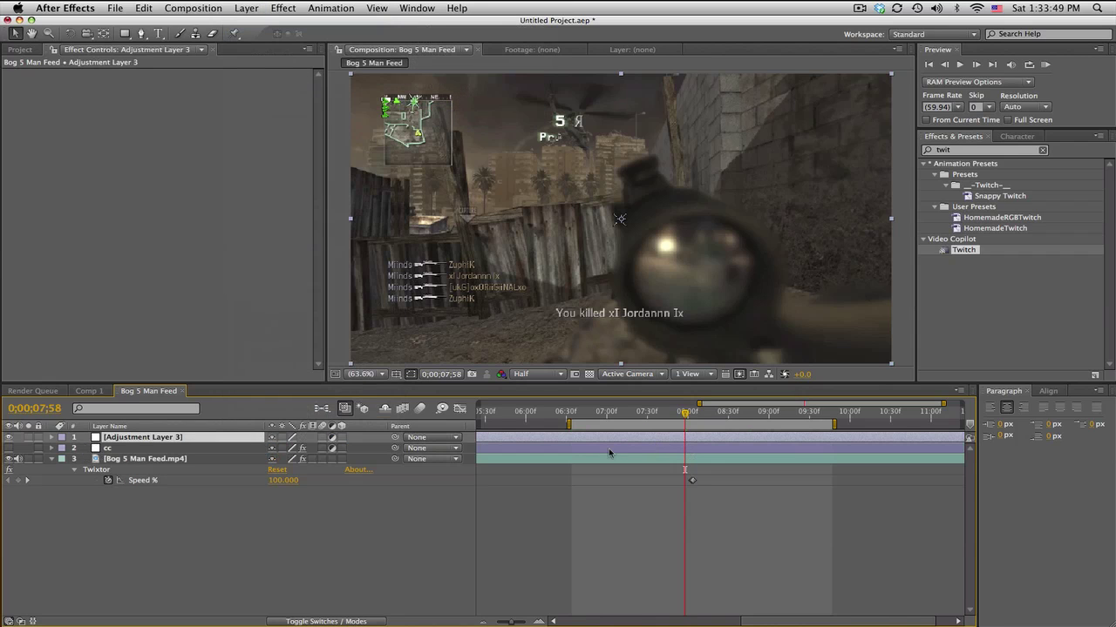
pyautogui.press('Return')
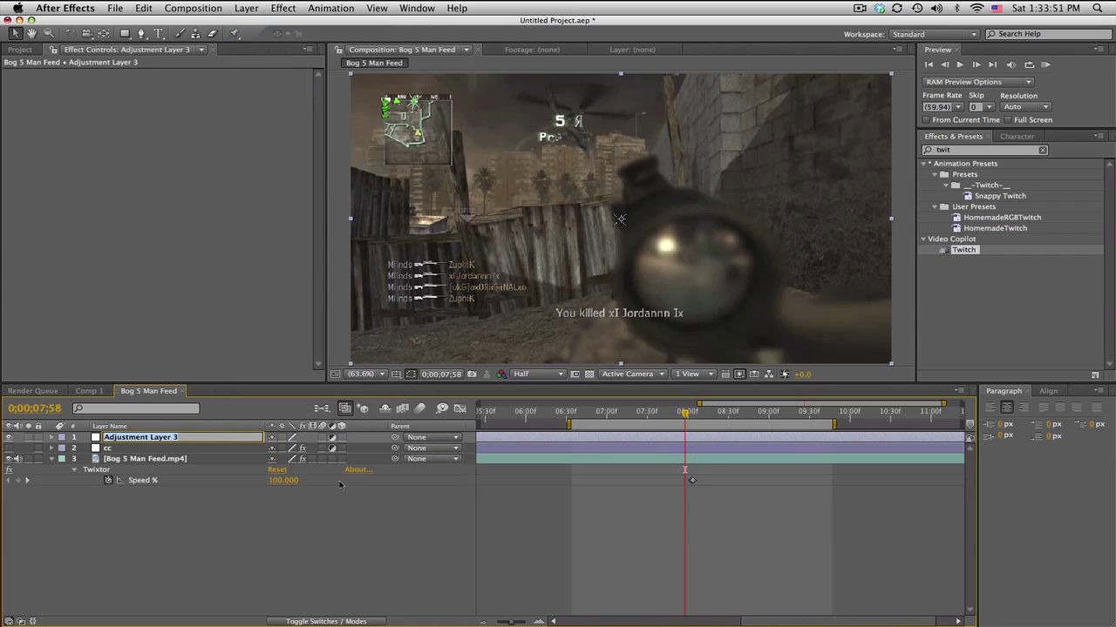
pyautogui.write('cut 1')
pyautogui.press('Return')
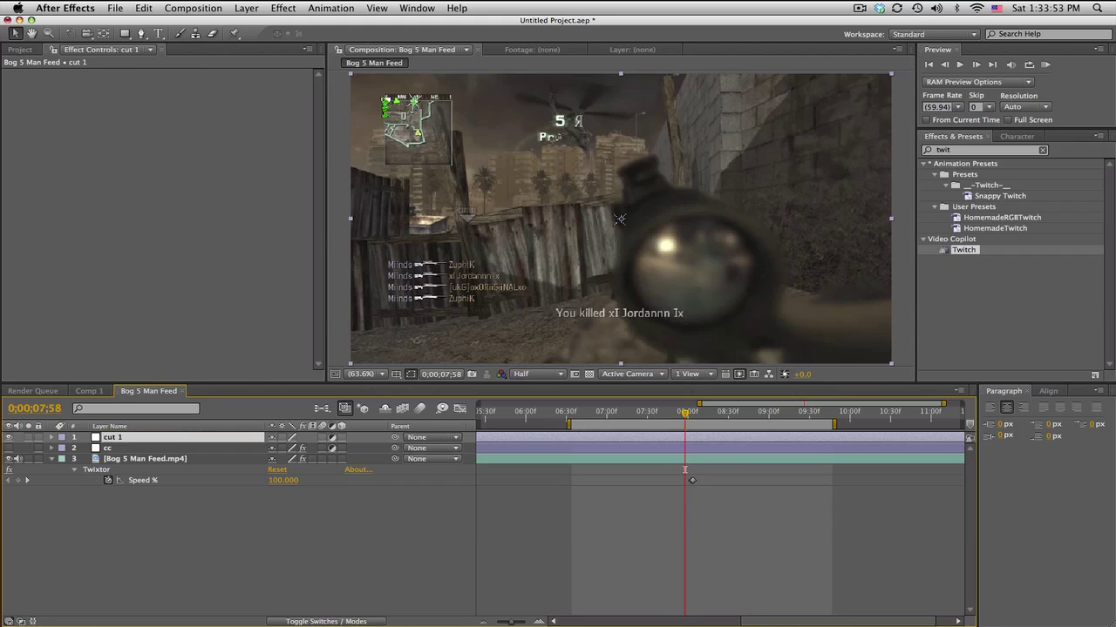
# Trim cut 1's in point to 0;00;06;40 with Alt+[
pyautogui.click(582, 413)
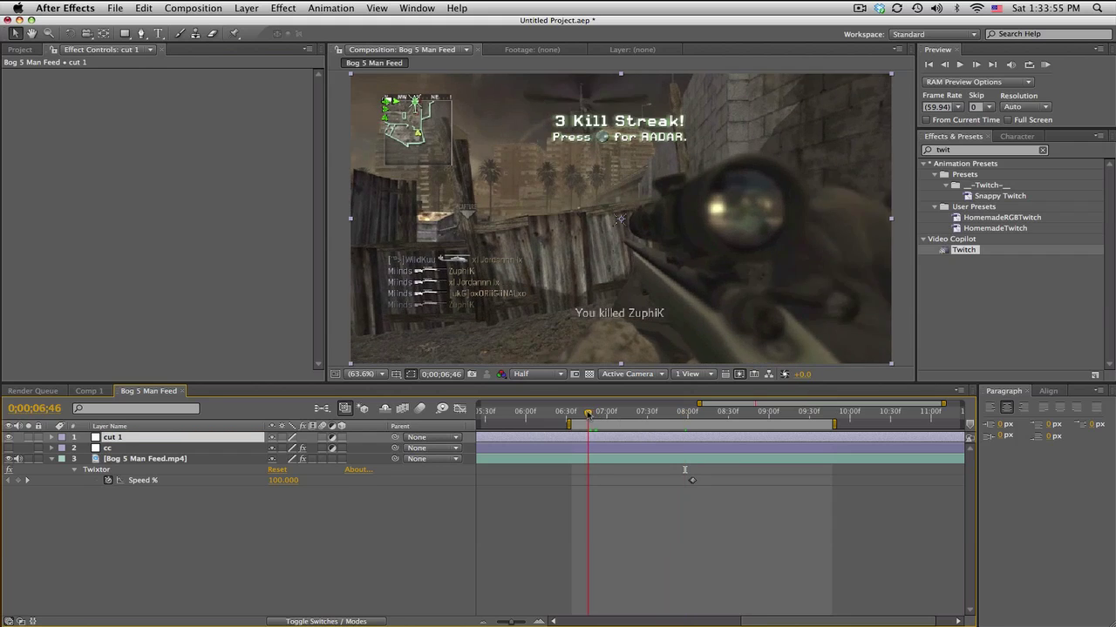
pyautogui.press('pageup')
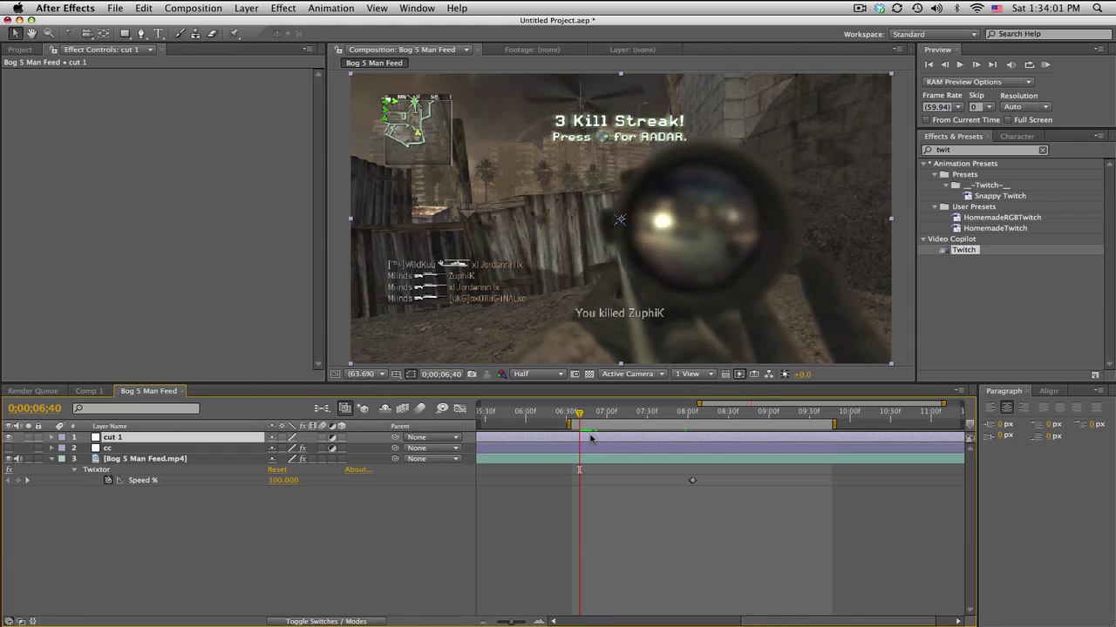
pyautogui.hotkey('alt', '[')
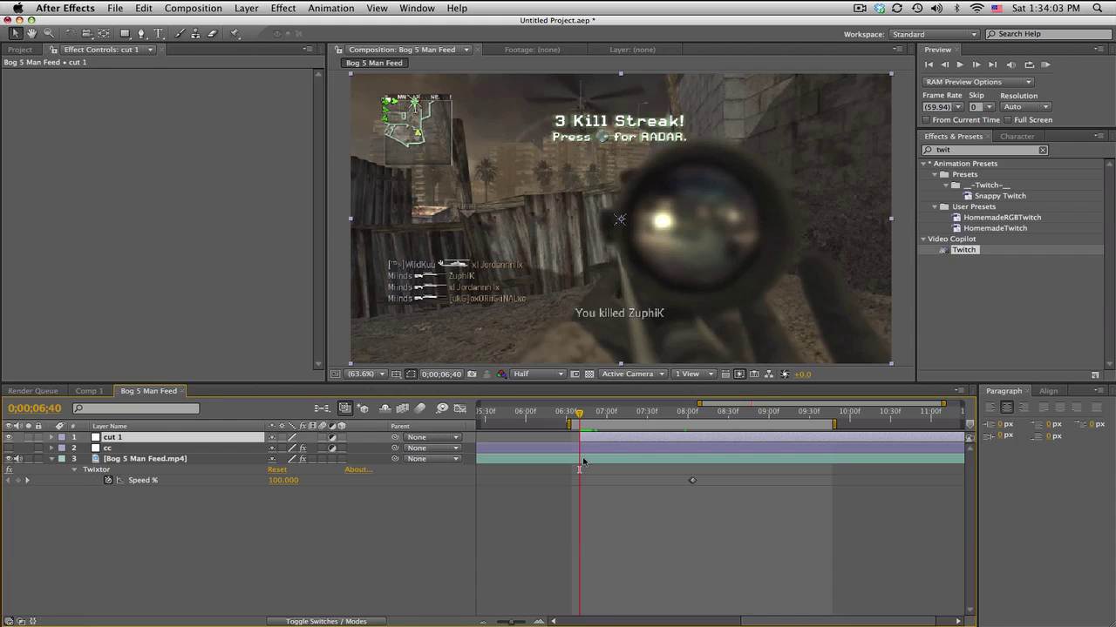
# Remove the stray text layer accidentally created in the comp
pyautogui.click(158, 34)
pyautogui.click(500, 199)
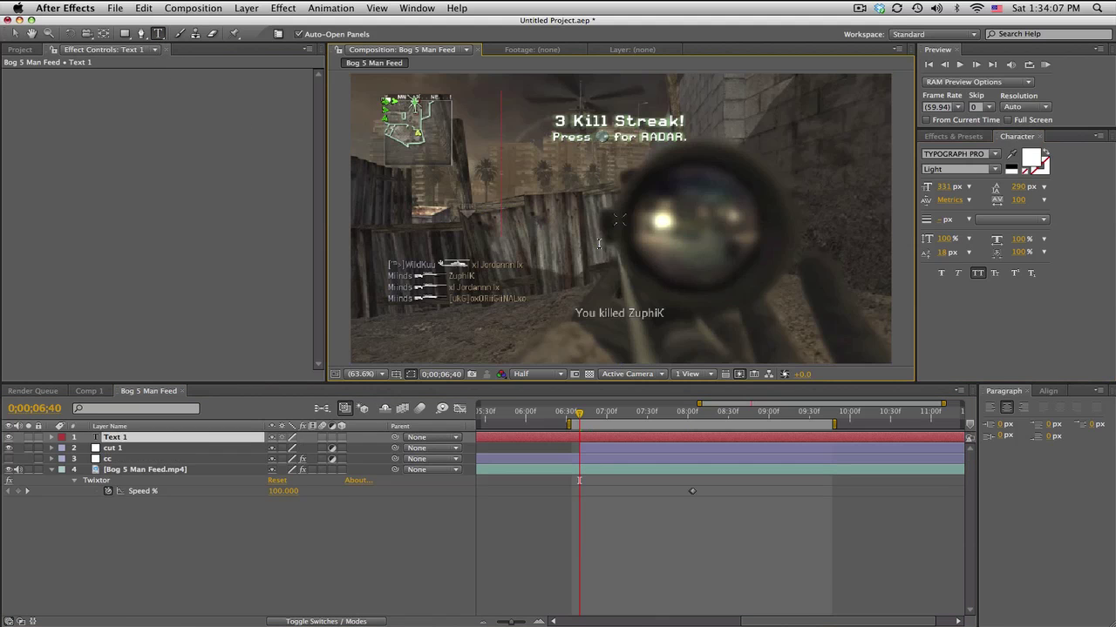
pyautogui.write('[')
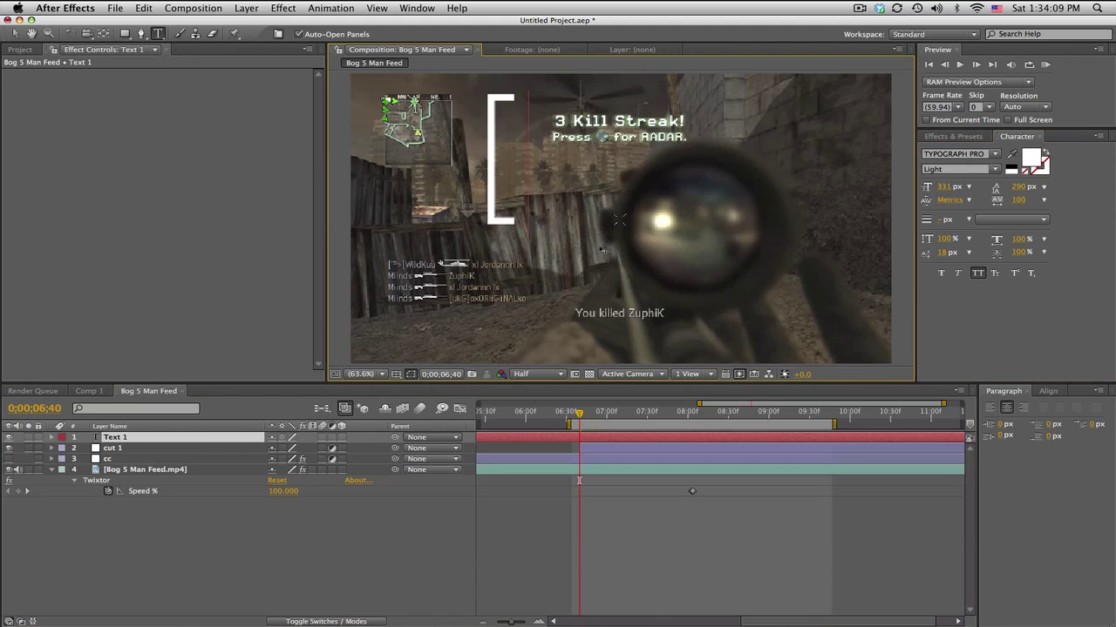
pyautogui.write('{')
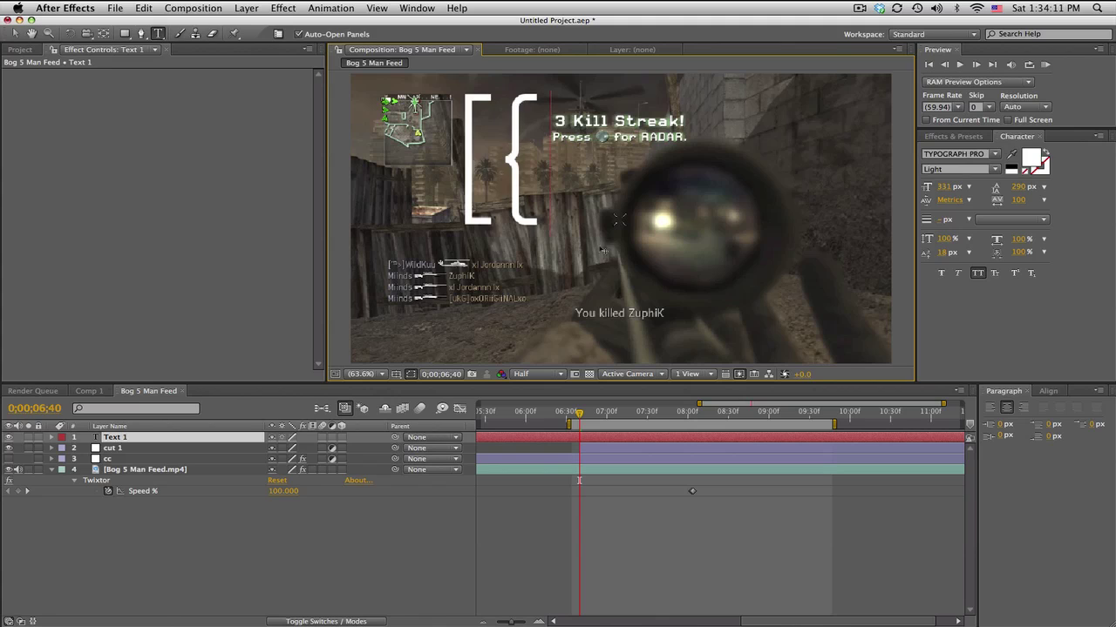
pyautogui.press('BackSpace')
pyautogui.press('BackSpace')
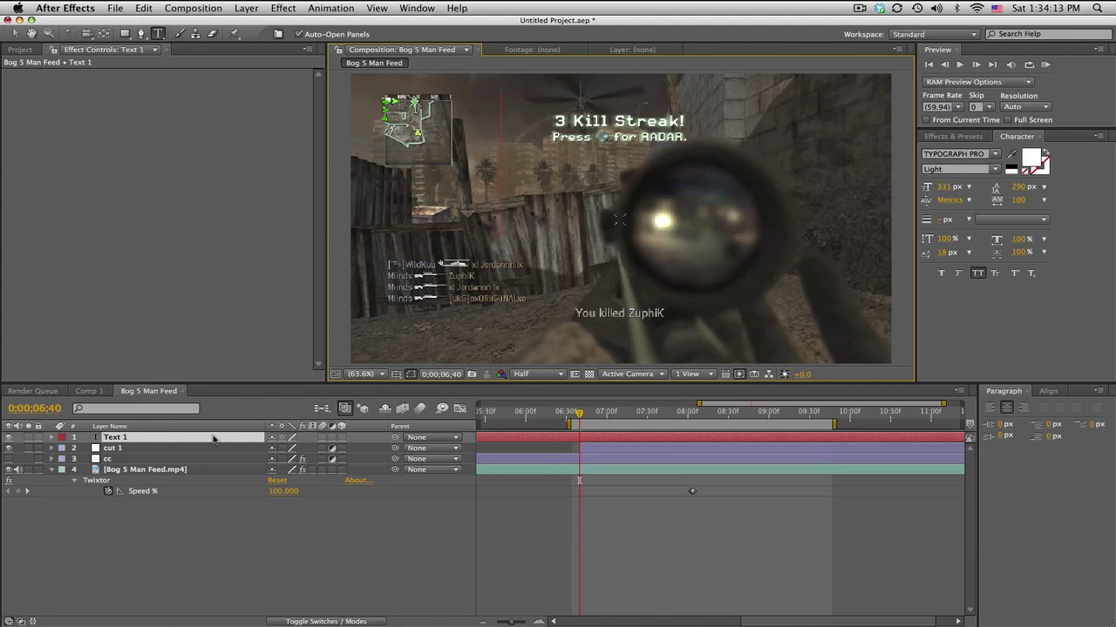
pyautogui.click(214, 438)
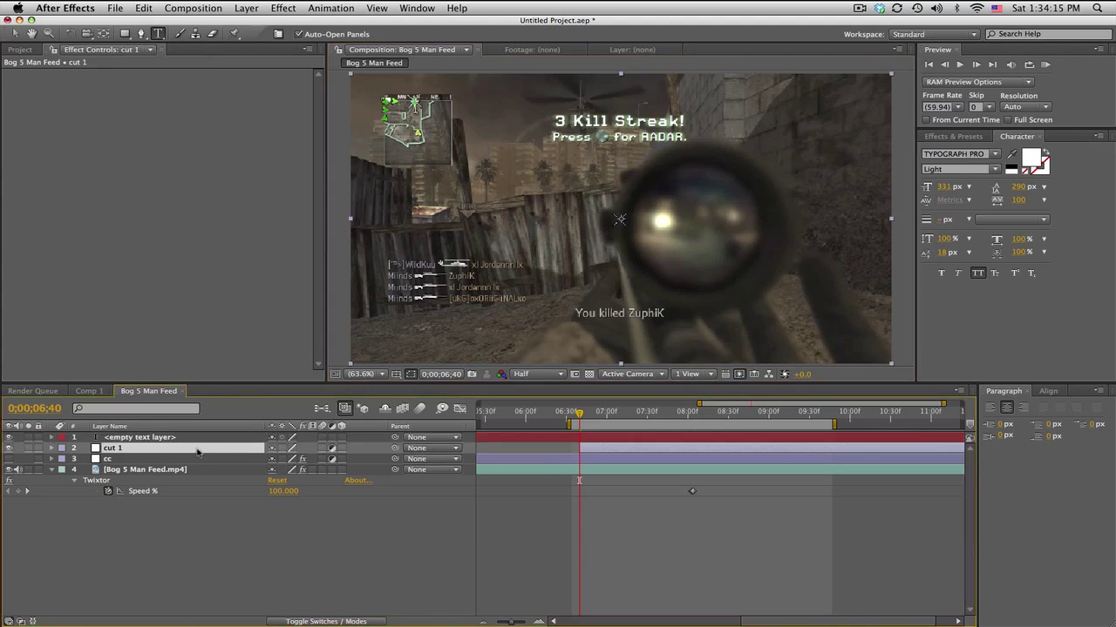
pyautogui.press('Delete')
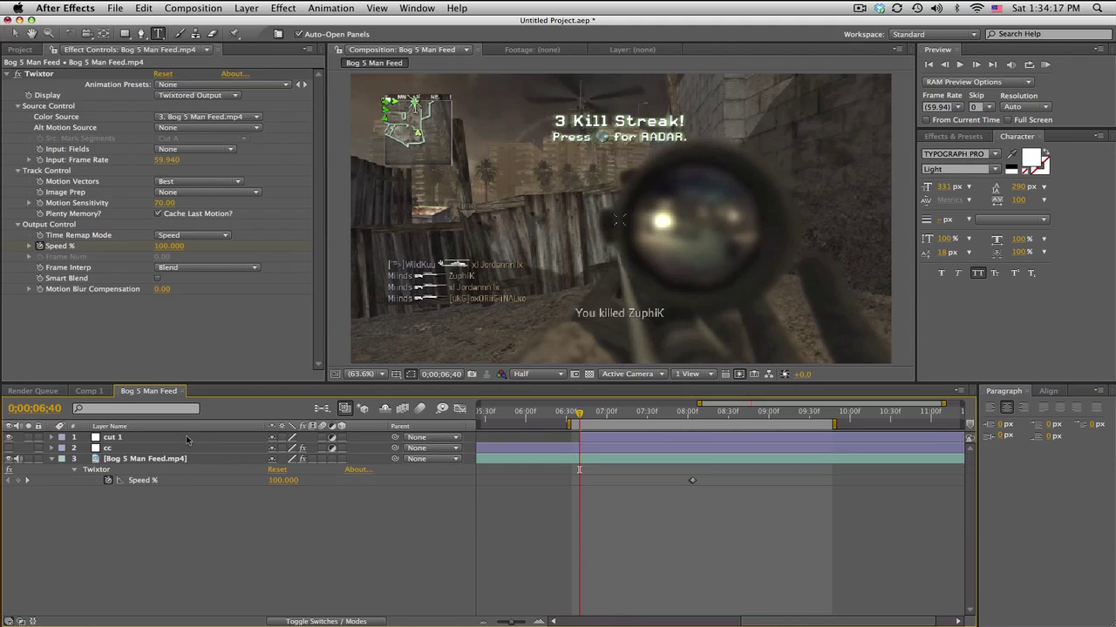
# Search 'tran' in Effects & Presets and apply the Transform effect to cut 1
pyautogui.click(188, 438)
pyautogui.click(957, 136)
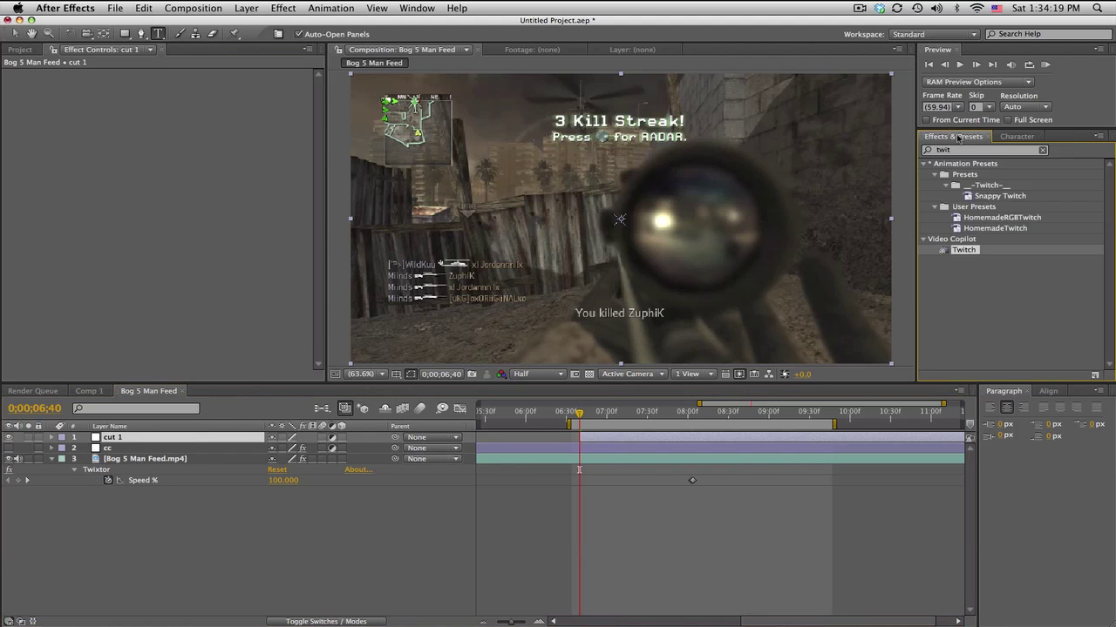
pyautogui.write('trans')
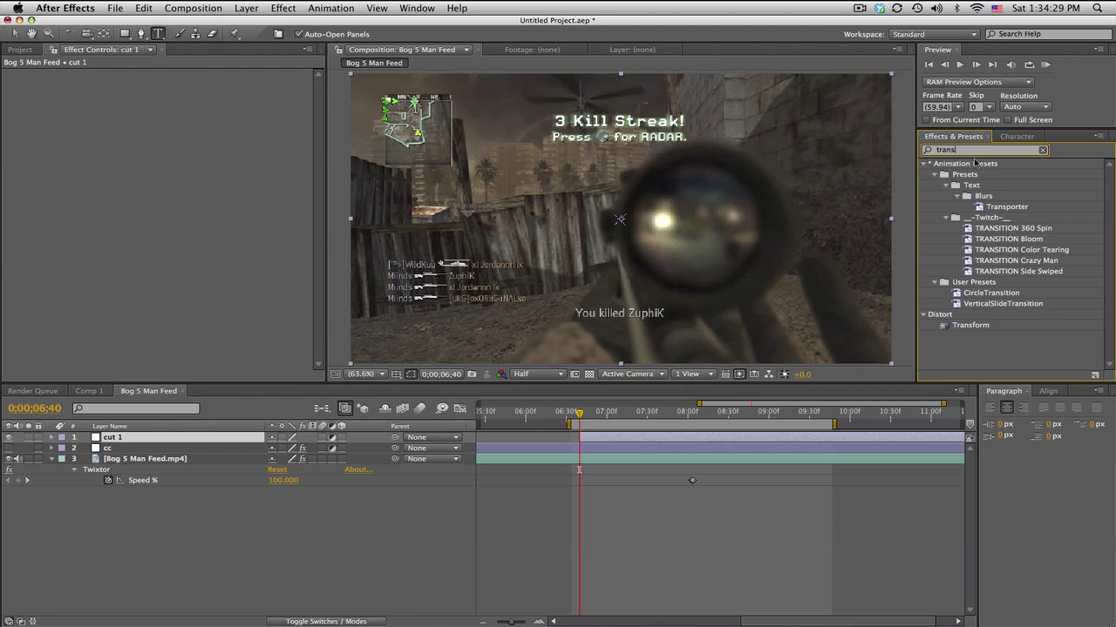
pyautogui.moveTo(972, 326); pyautogui.dragTo(194, 440)
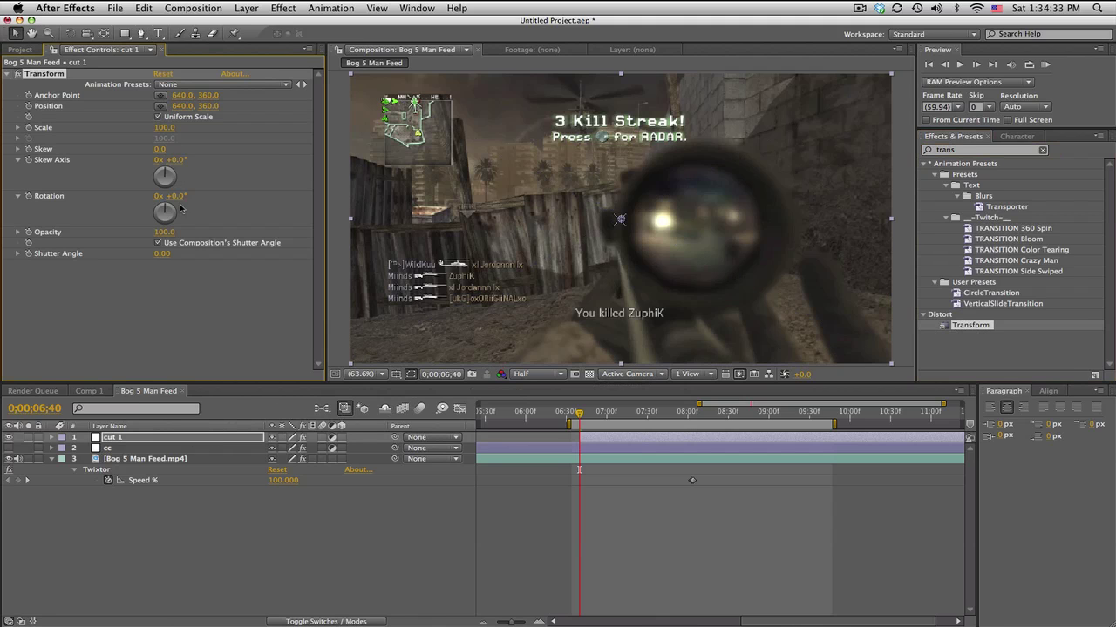
# Test Transform Rotation and Skew, then reset both to 0
pyautogui.moveTo(177, 196); pyautogui.dragTo(170, 196)
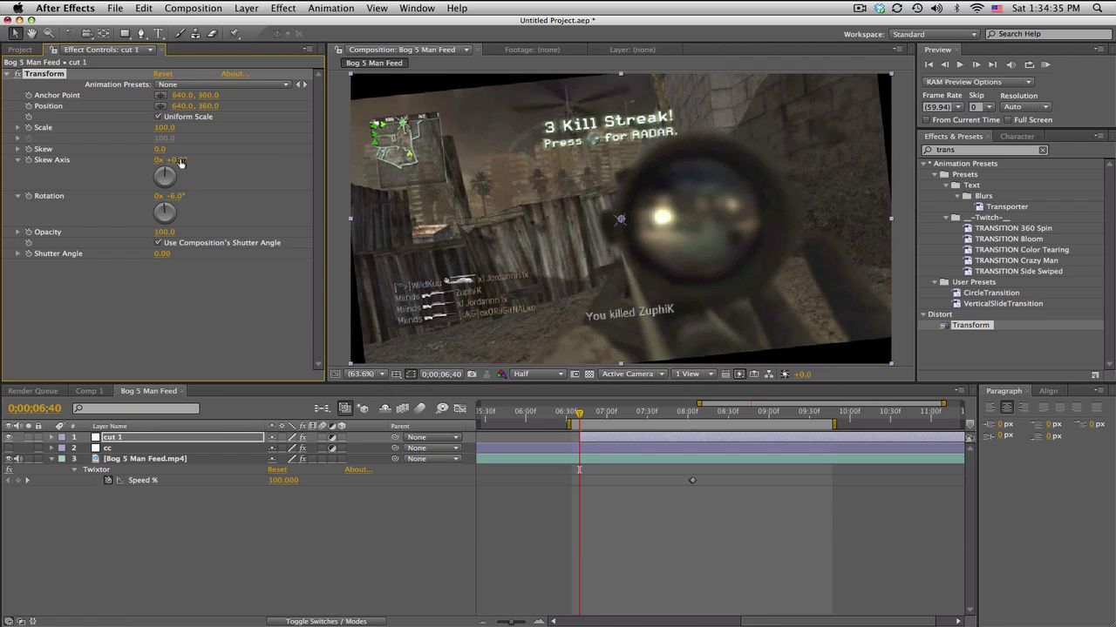
pyautogui.moveTo(159, 151)
pyautogui.mouseDown()
pyautogui.moveTo(174, 151)
pyautogui.moveTo(162, 150)
pyautogui.mouseUp()
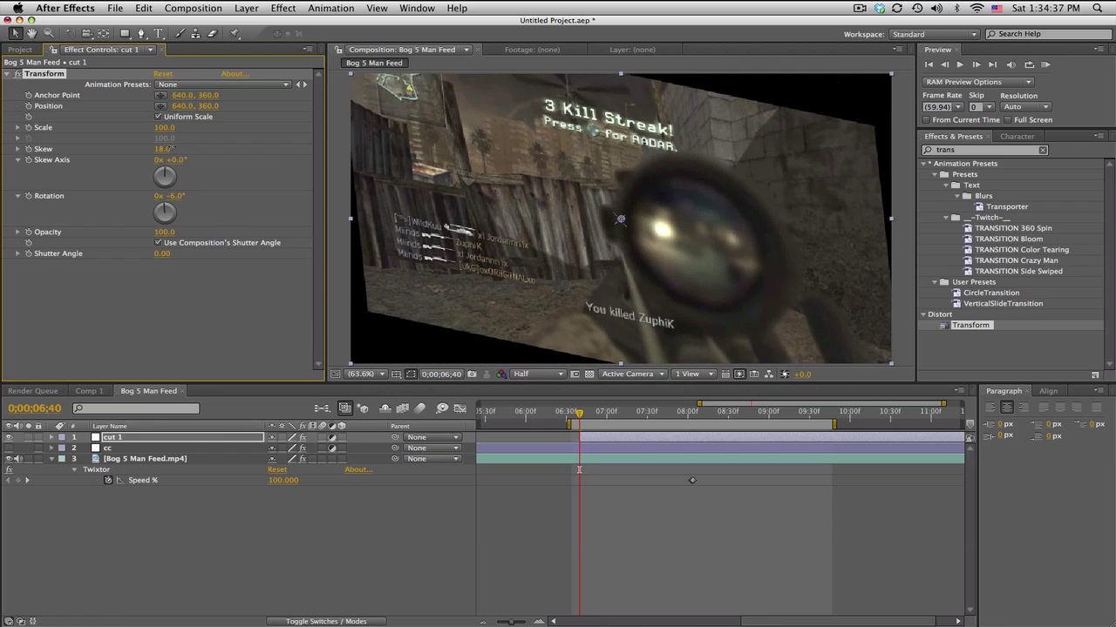
pyautogui.click(162, 150)
pyautogui.write('0')
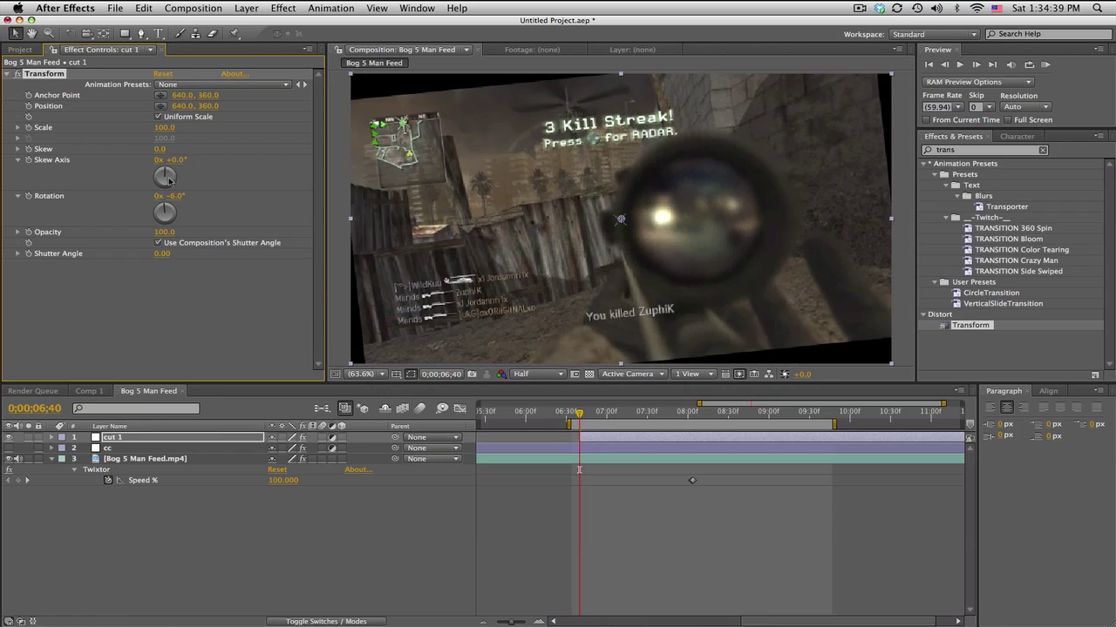
pyautogui.press('Return')
pyautogui.click(177, 196)
pyautogui.write('0')
pyautogui.press('Return')
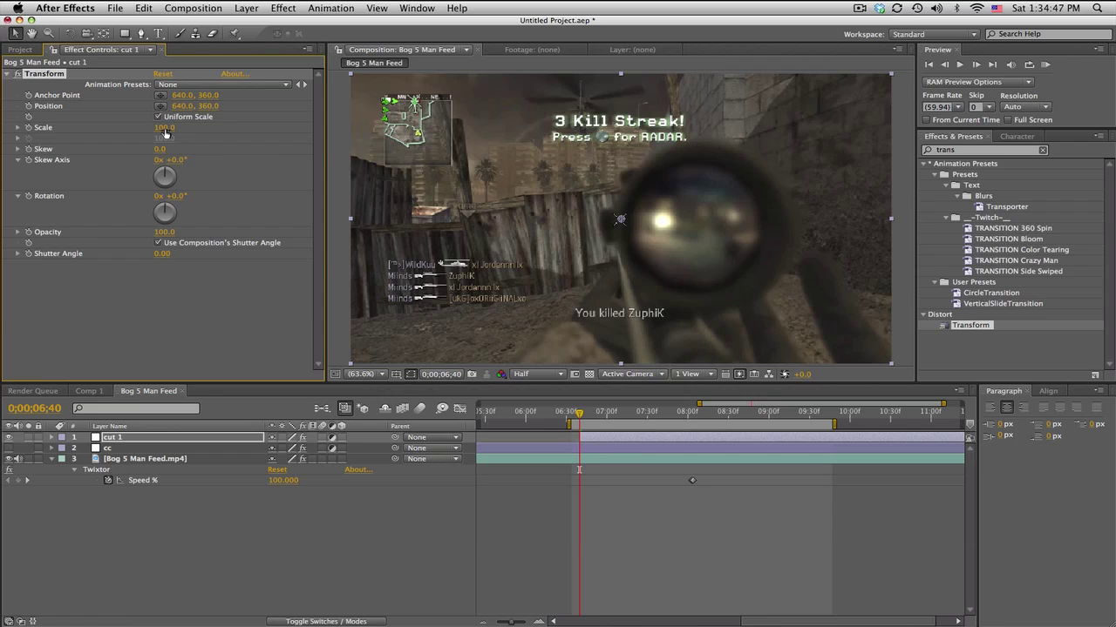
# Pick the Transform anchor point and position on the footage with the crosshair buttons
pyautogui.moveTo(164, 131); pyautogui.dragTo(171, 129)
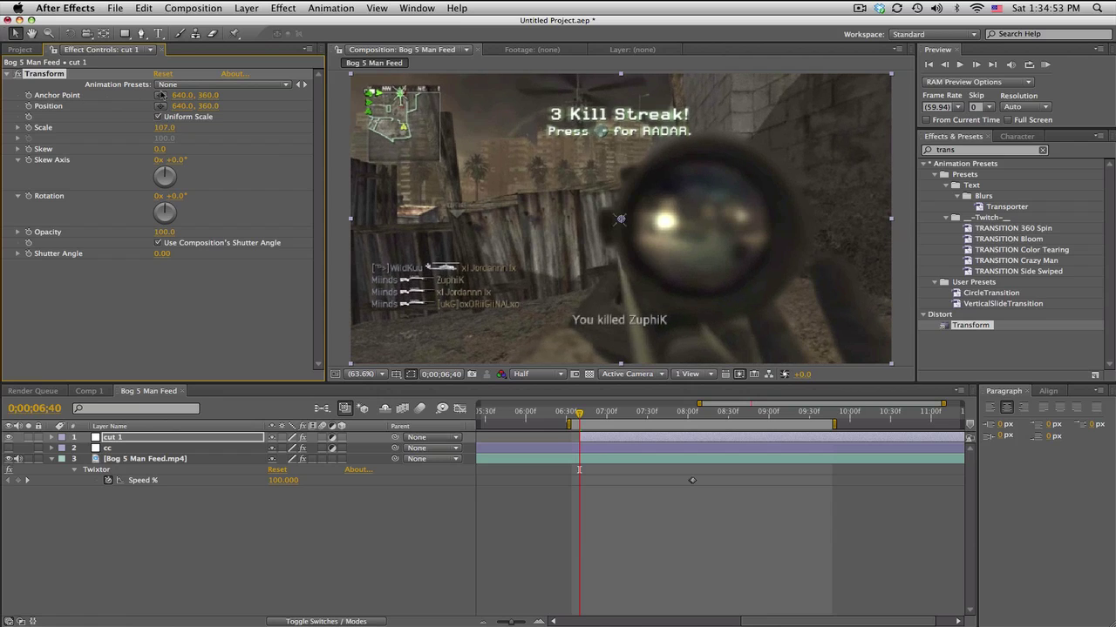
pyautogui.click(163, 94)
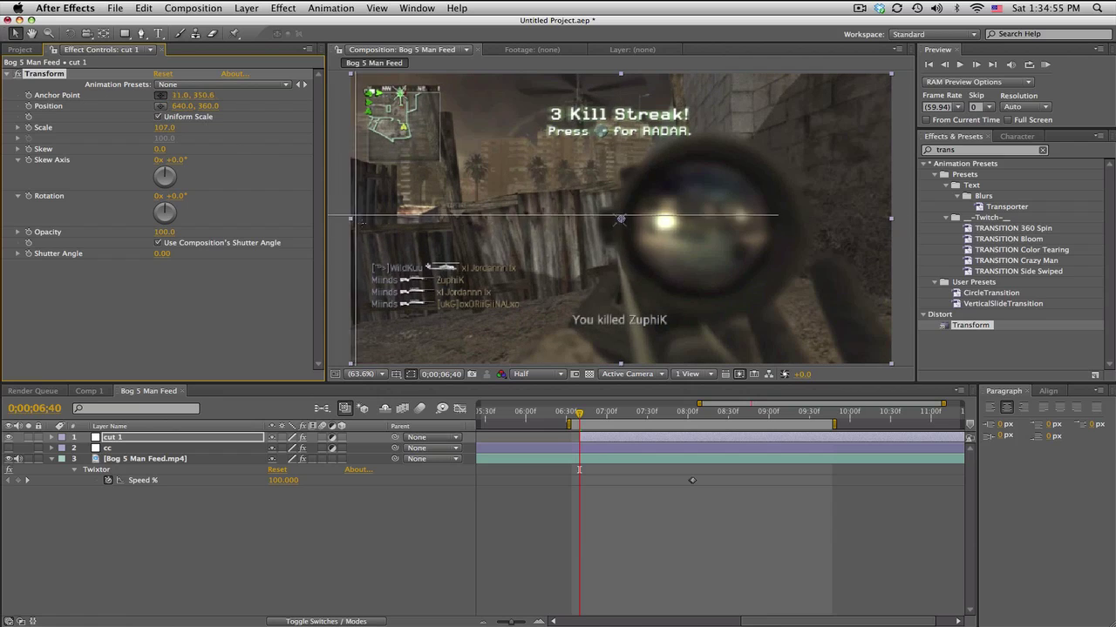
pyautogui.click(413, 289)
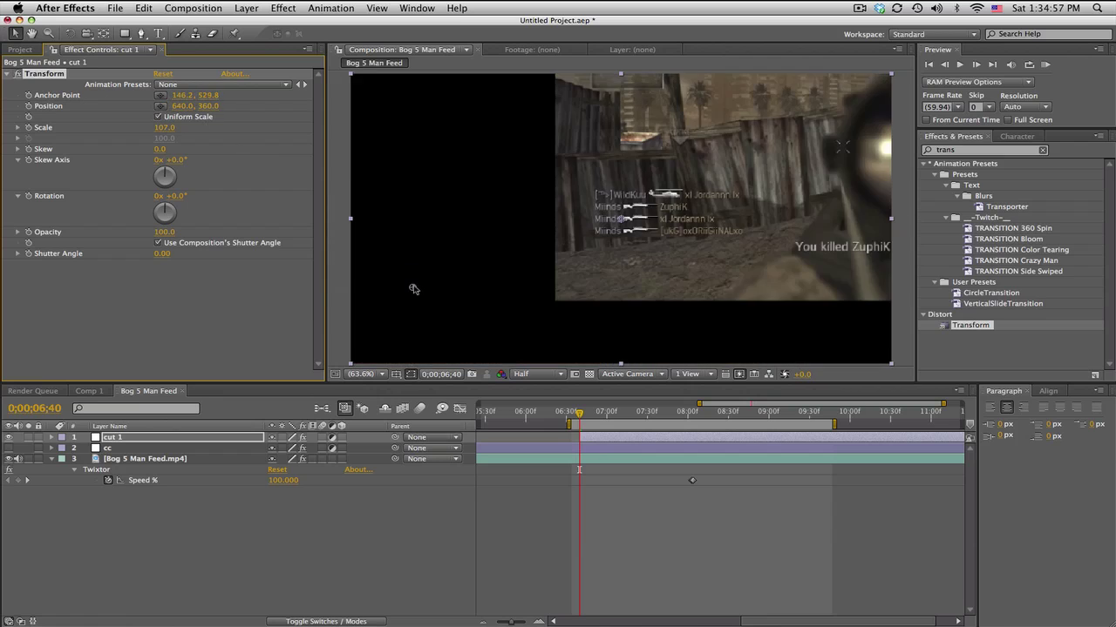
pyautogui.click(160, 105)
pyautogui.click(416, 293)
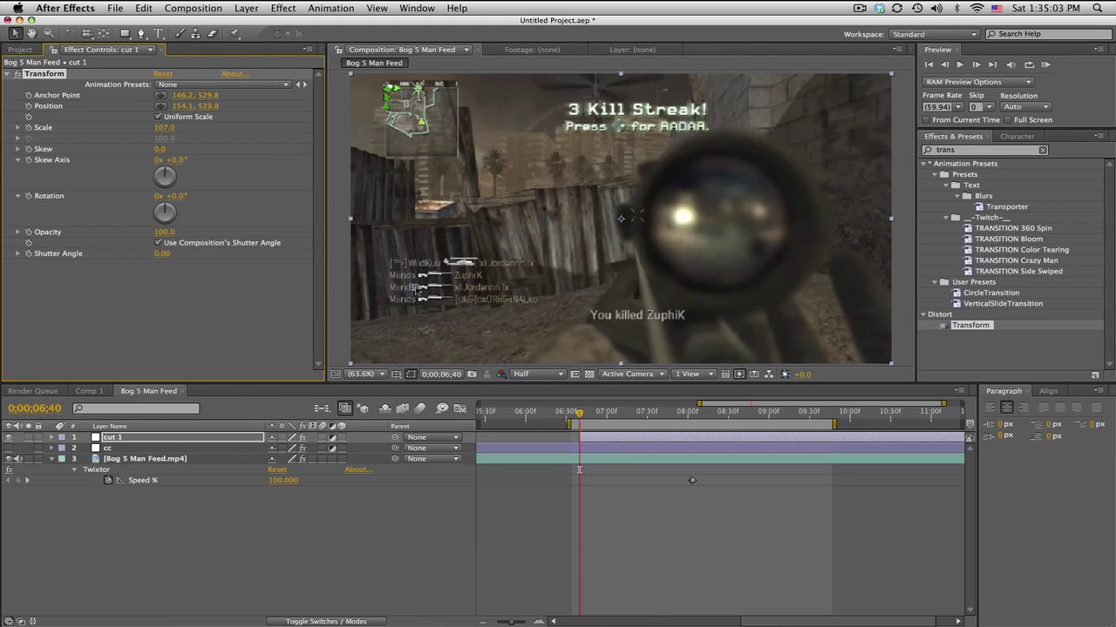
pyautogui.moveTo(415, 293); pyautogui.dragTo(461, 280)
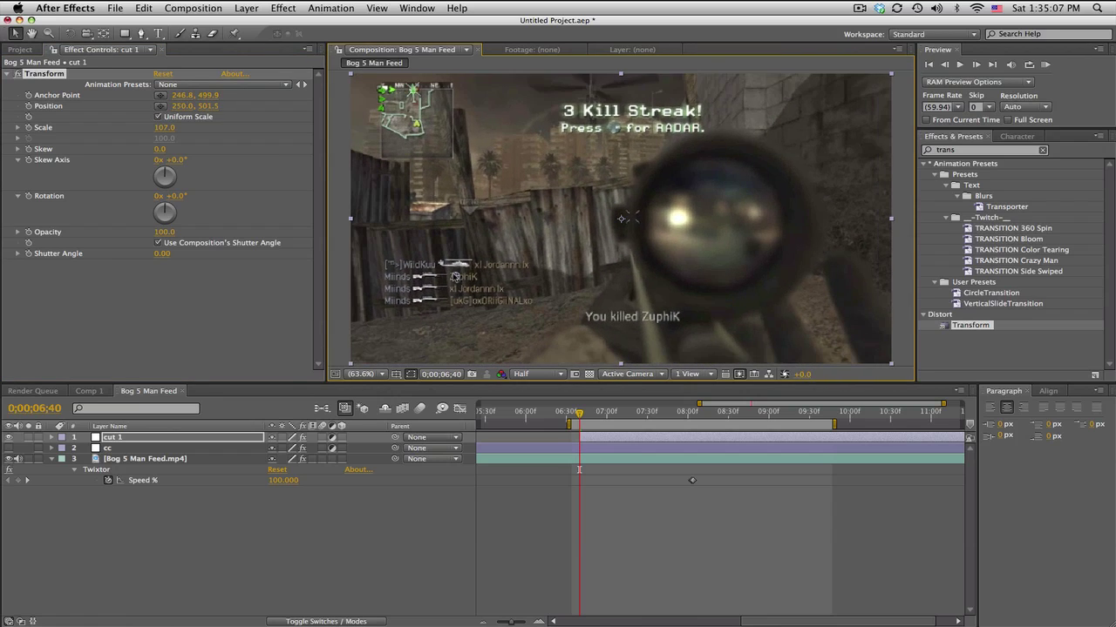
# Add an expression linking the Transform Anchor Point to Position, then collapse the effect
pyautogui.click(163, 438)
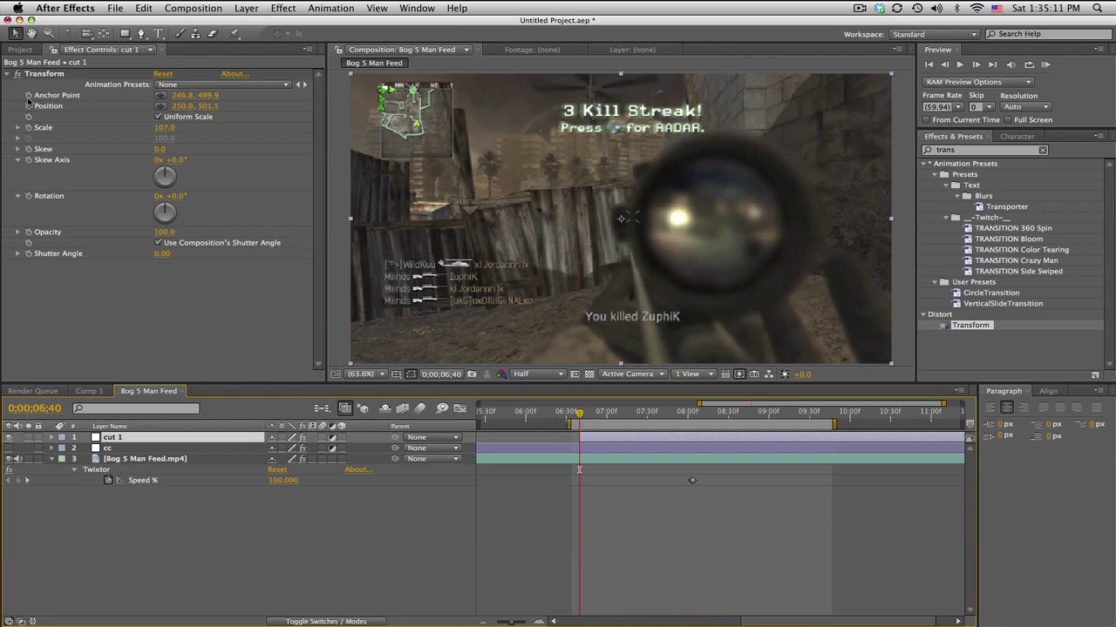
pyautogui.keyDown('alt'); pyautogui.click(28, 97); pyautogui.keyUp('alt')
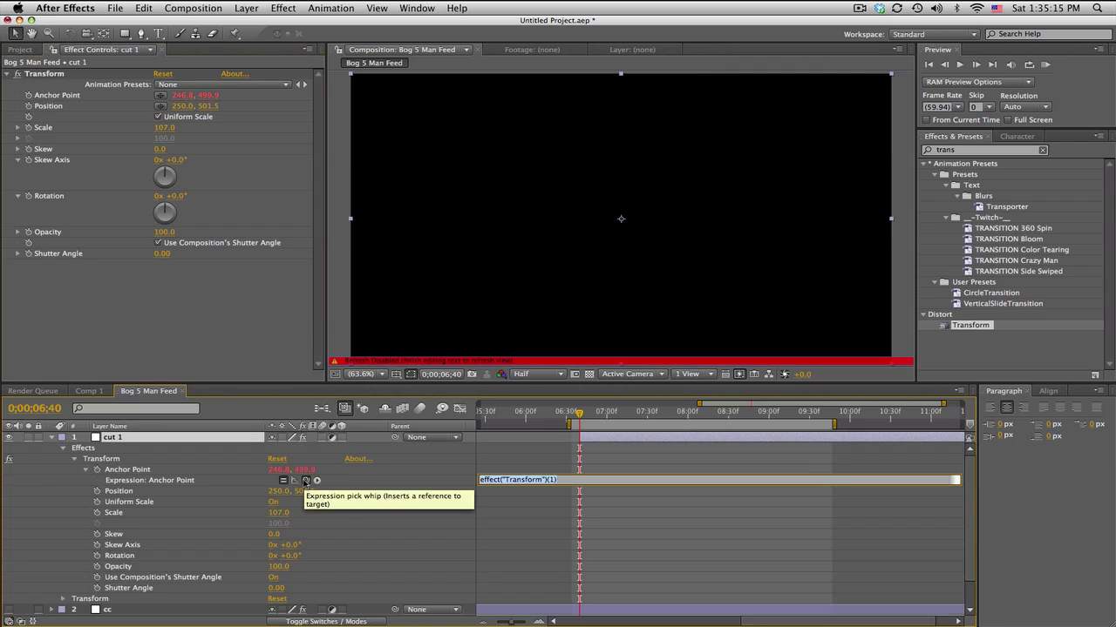
pyautogui.moveTo(305, 480); pyautogui.dragTo(122, 491)
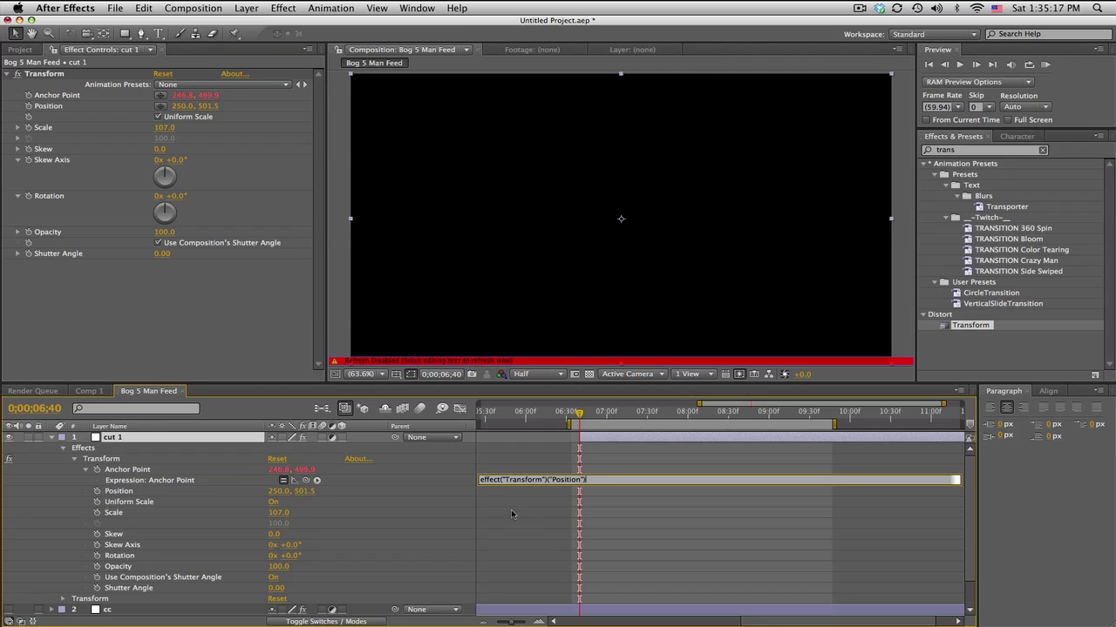
pyautogui.click(75, 461)
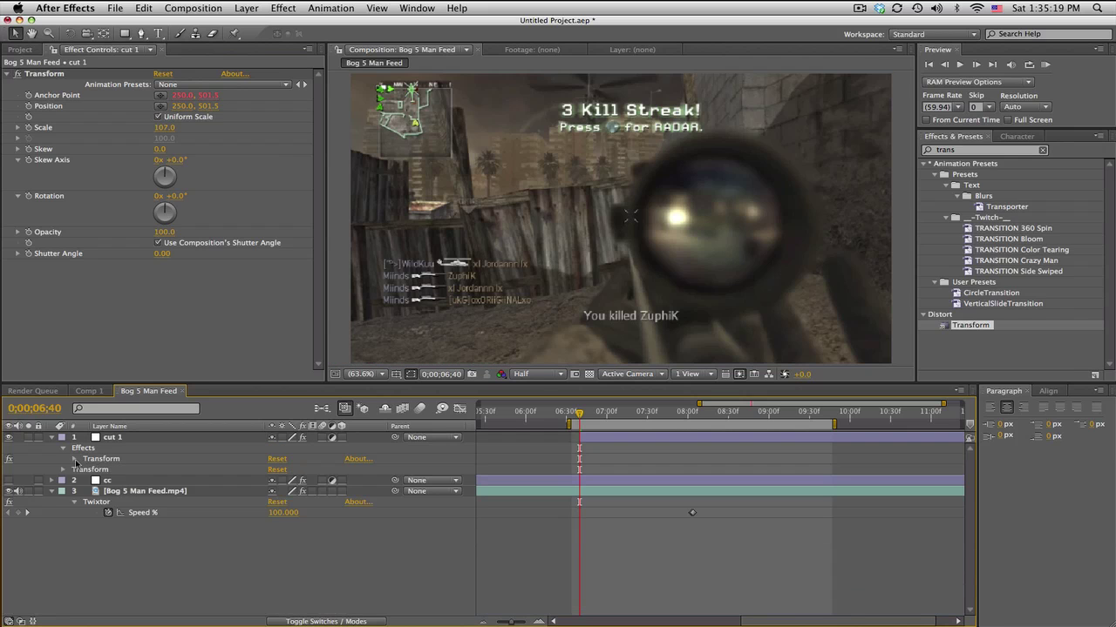
pyautogui.click(63, 449)
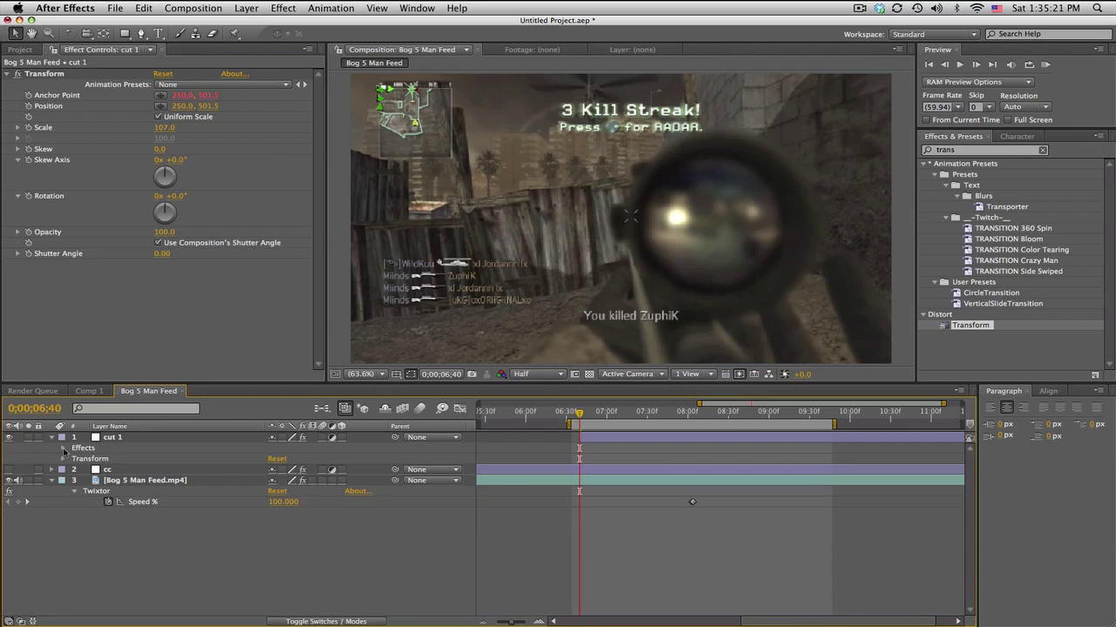
# Re-place the Transform point at the frame centre, 639.8, 361.6, near 0;00;07;04
pyautogui.moveTo(583, 416); pyautogui.dragTo(628, 413)
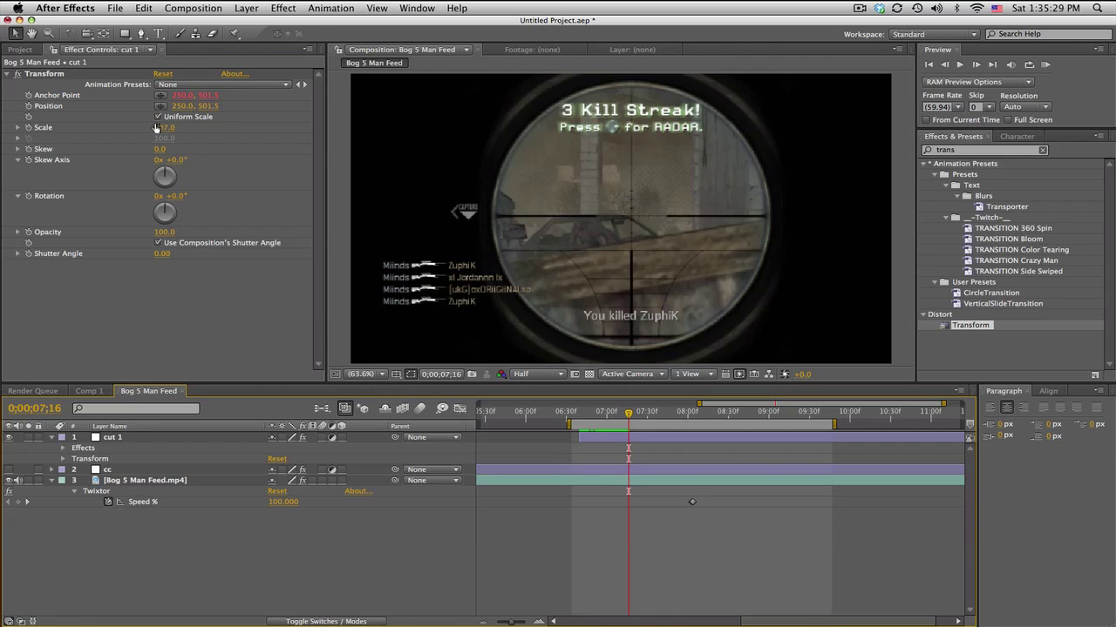
pyautogui.click(78, 110)
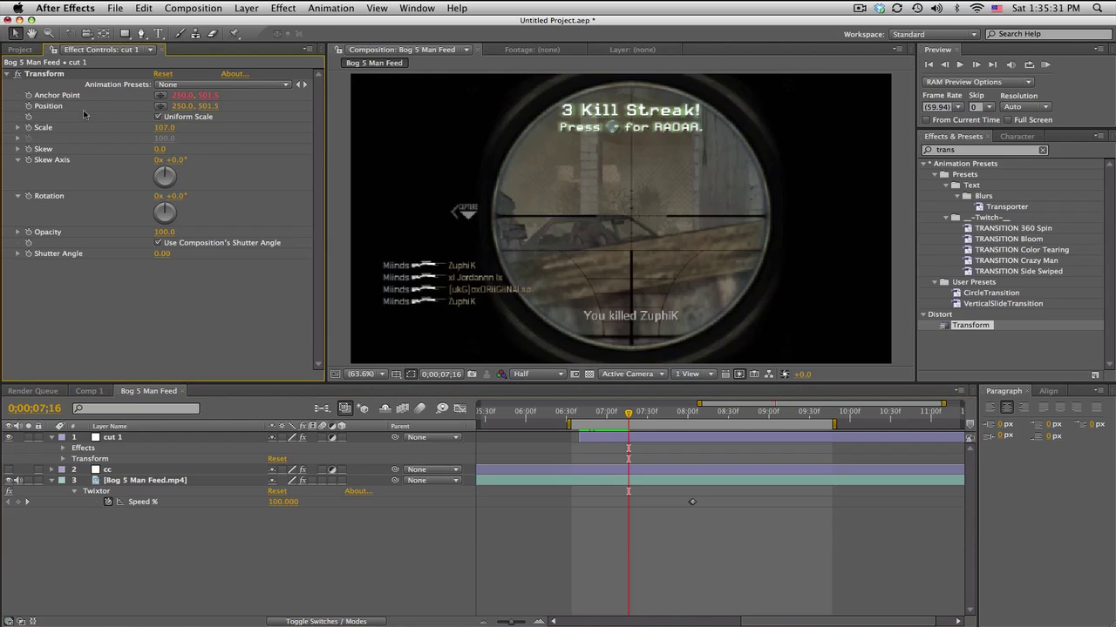
pyautogui.click(68, 76)
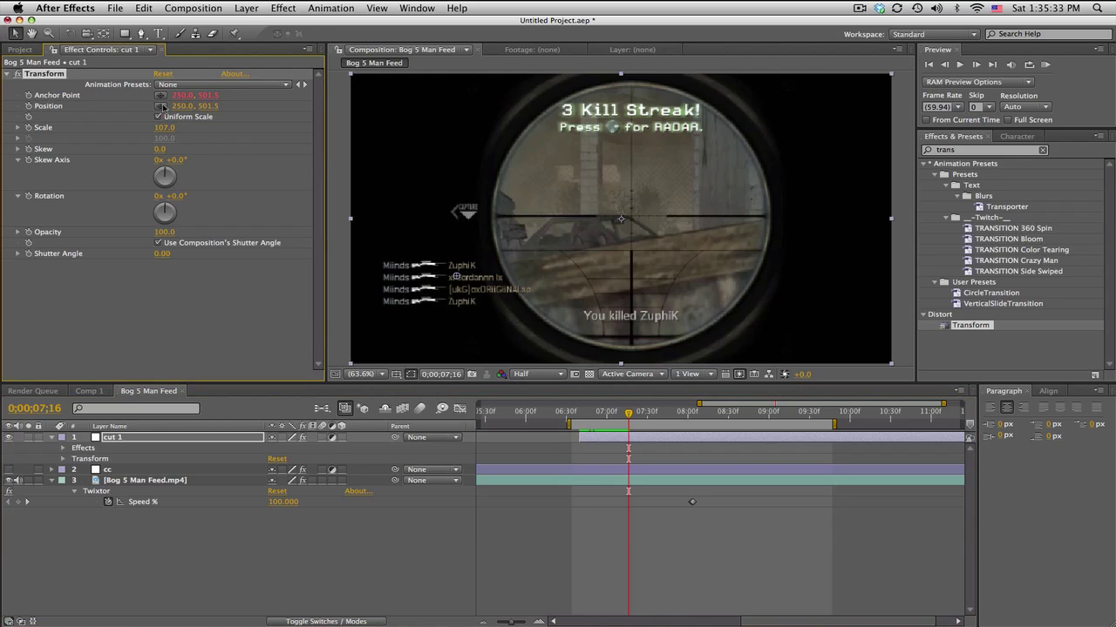
pyautogui.click(458, 284)
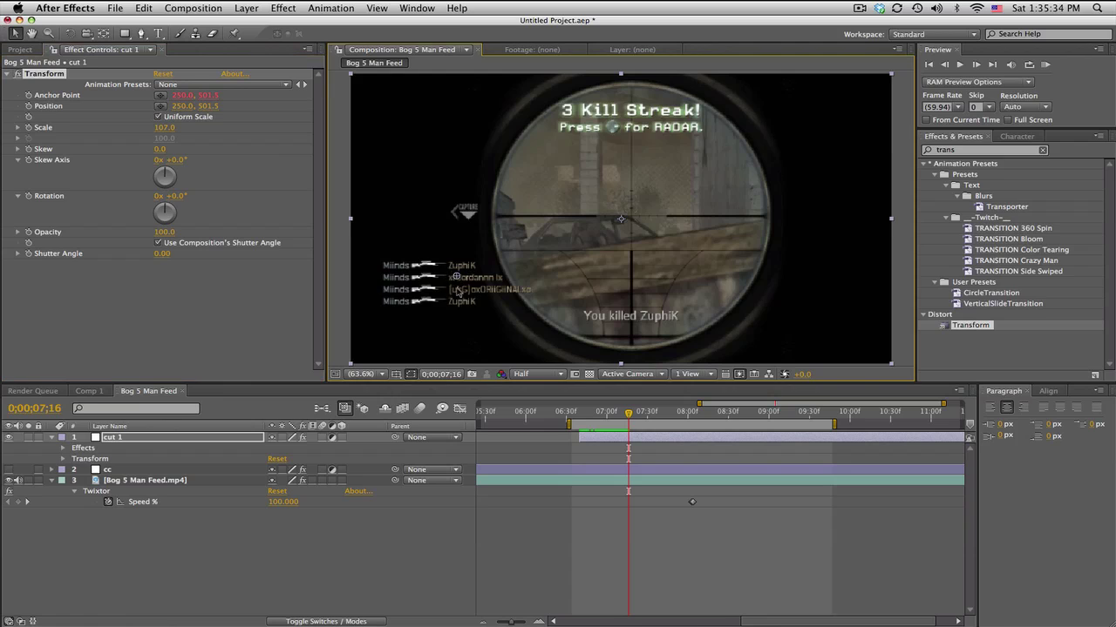
pyautogui.click(638, 223)
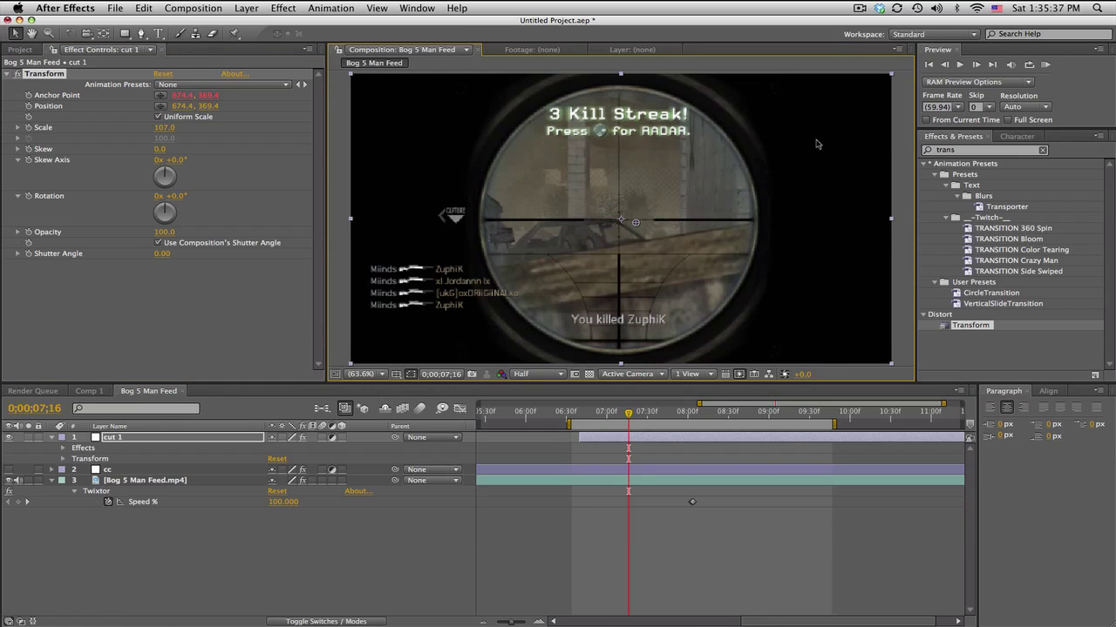
pyautogui.click(585, 257)
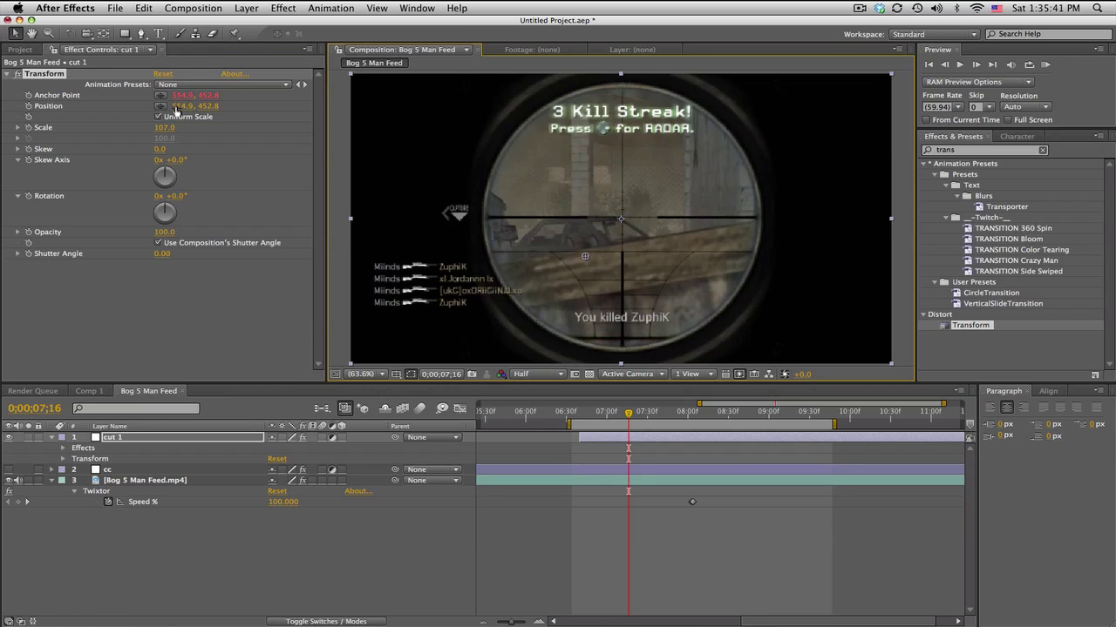
pyautogui.click(621, 221)
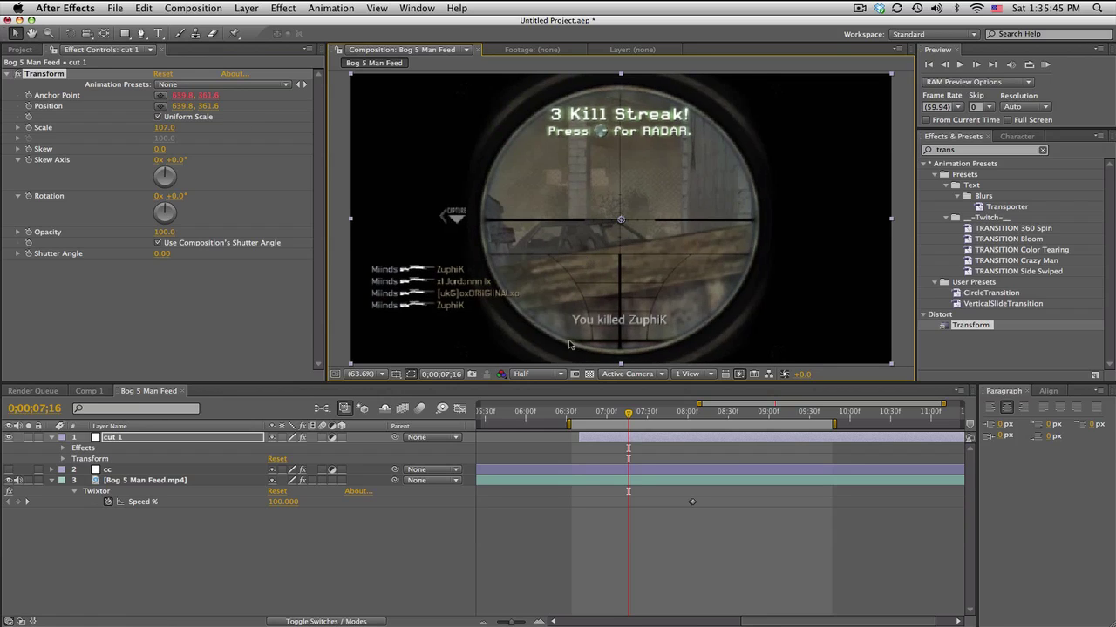
# Set the Transform Scale to 100 and return to 0;00;06;45
pyautogui.click(166, 128)
pyautogui.write('100')
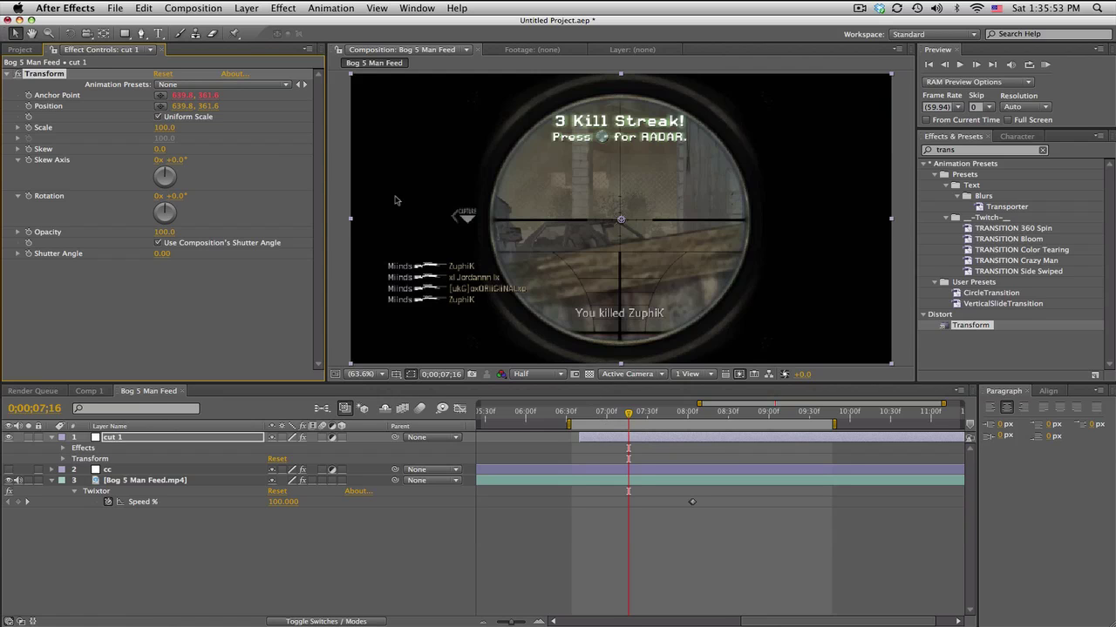
pyautogui.click(586, 412)
# At 33.3% magnification, draw a closed triangle mask on cut 1 extending above the frame
pyautogui.press('g')
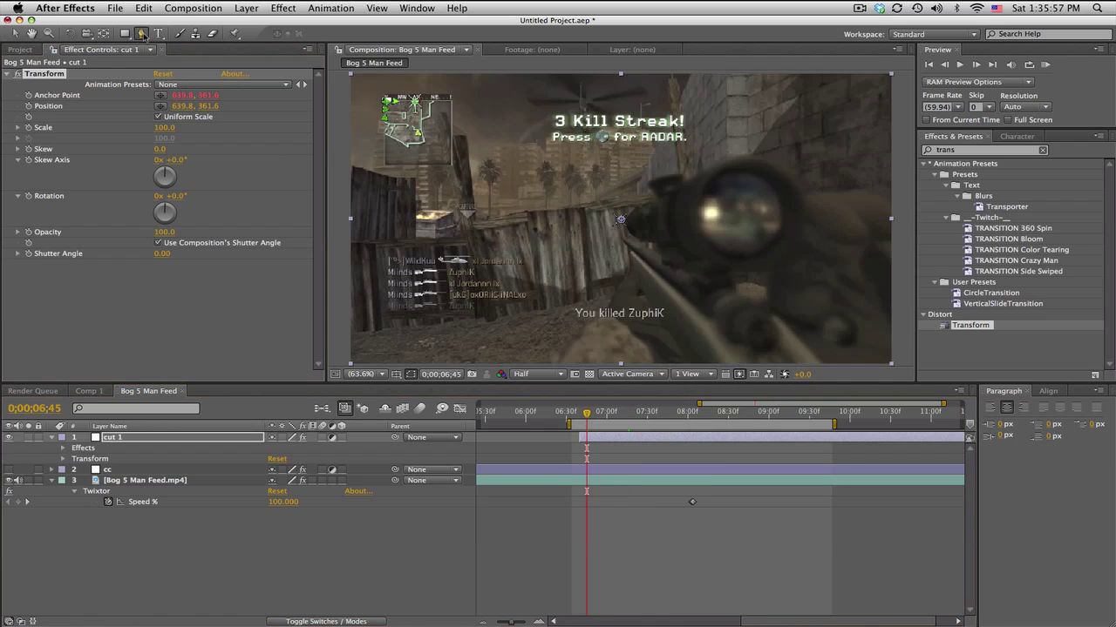
pyautogui.click(366, 375)
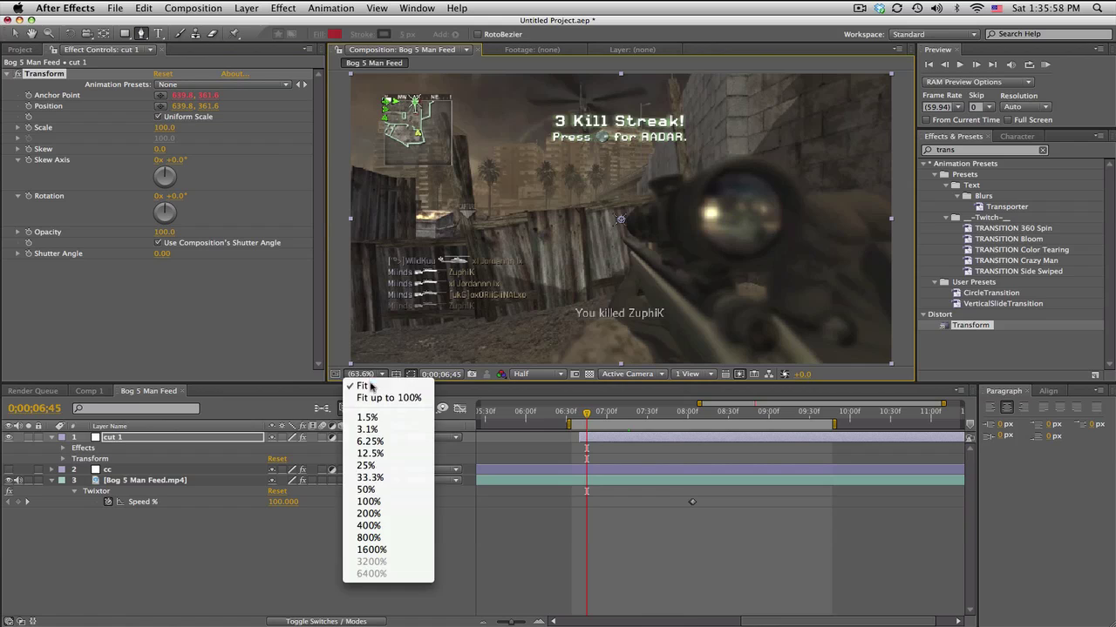
pyautogui.click(370, 478)
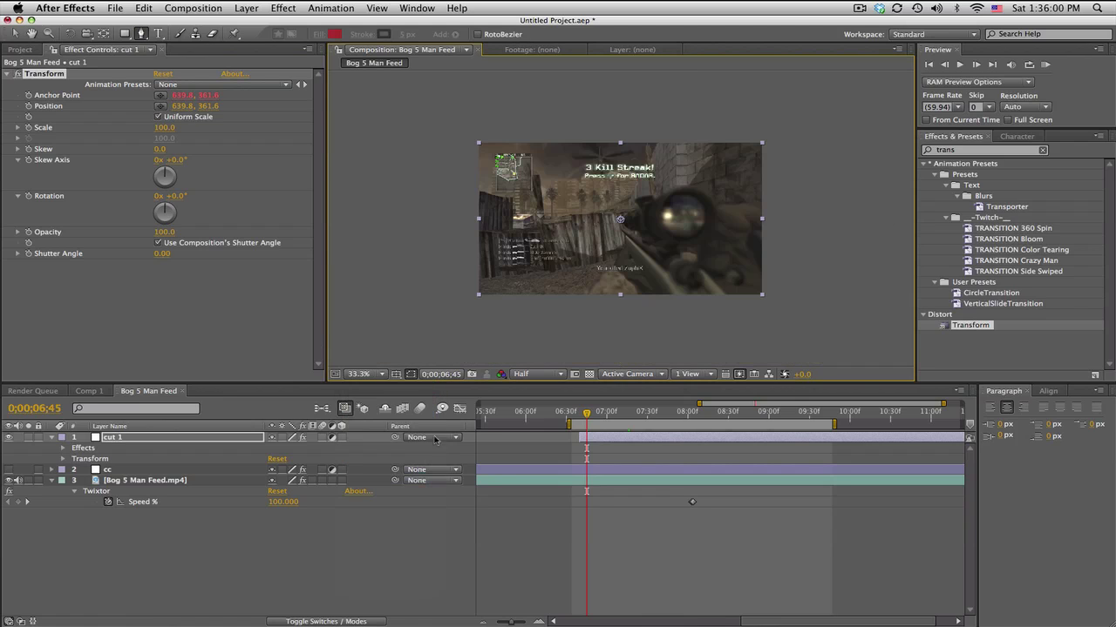
pyautogui.click(571, 311)
pyautogui.click(628, 122)
pyautogui.click(694, 336)
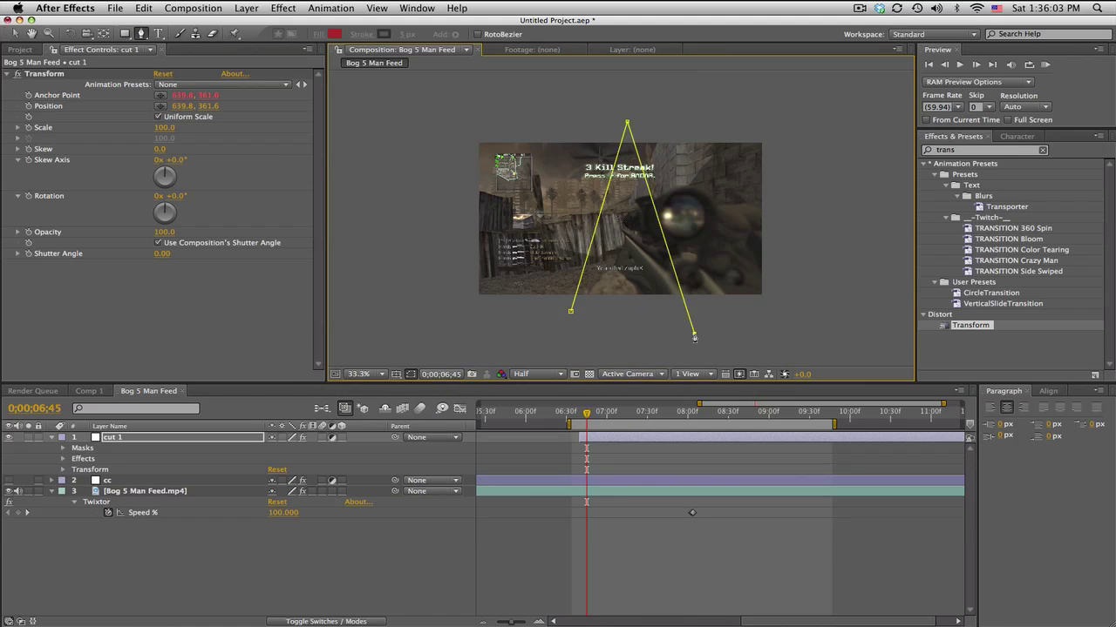
pyautogui.click(570, 312)
# Set cut 1's Transform Scale to 125
pyautogui.click(159, 440)
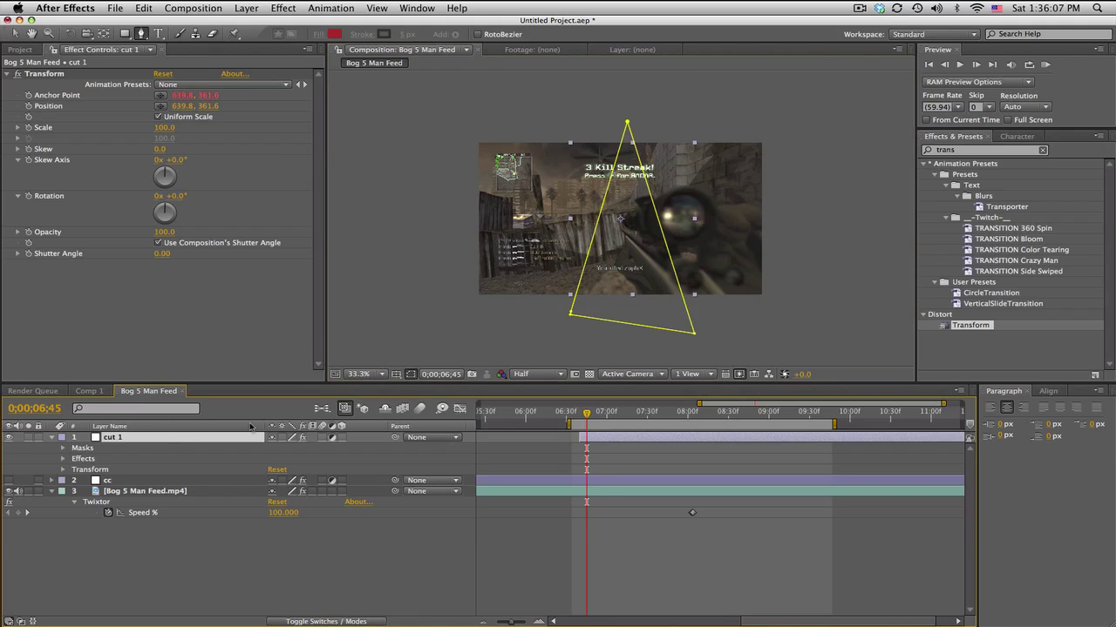
pyautogui.click(162, 128)
pyautogui.write('12')
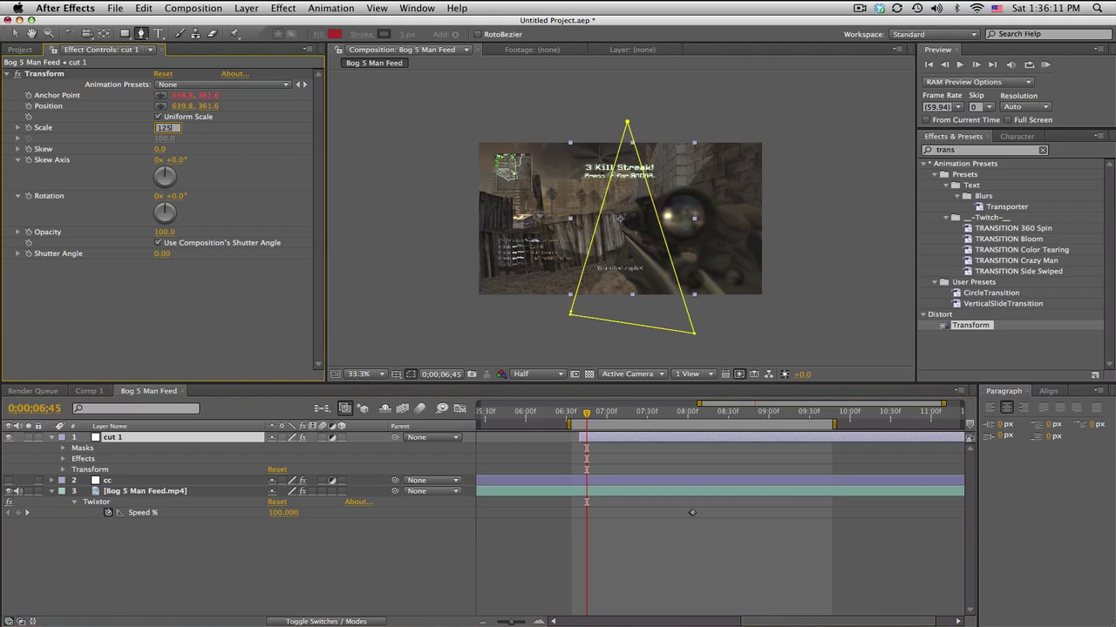
pyautogui.write('5')
pyautogui.press('Return')
pyautogui.click(675, 556)
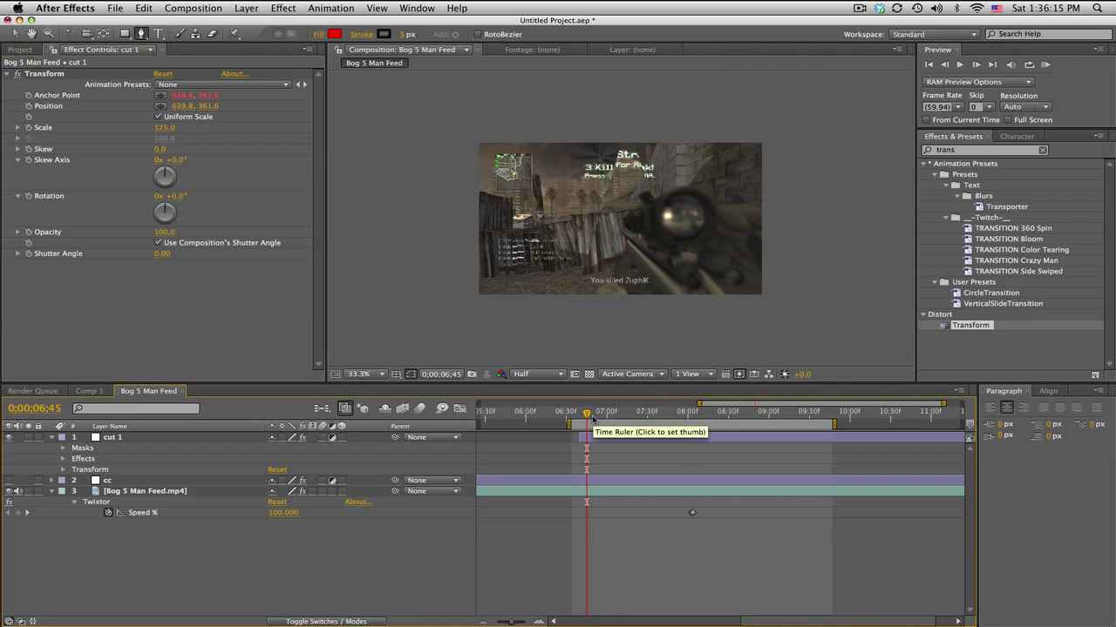
# Zoom the timeline in and scrub from 0;00;06;56 to 0;00;07;10
pyautogui.press('=')
pyautogui.press('=')
pyautogui.moveTo(790, 405); pyautogui.dragTo(783, 406)
pyautogui.click(695, 417)
pyautogui.moveTo(695, 417); pyautogui.dragTo(770, 419)
# Trim cut 1's out point at the current frame, then step back to 0;00;07;03
pyautogui.click(753, 442)
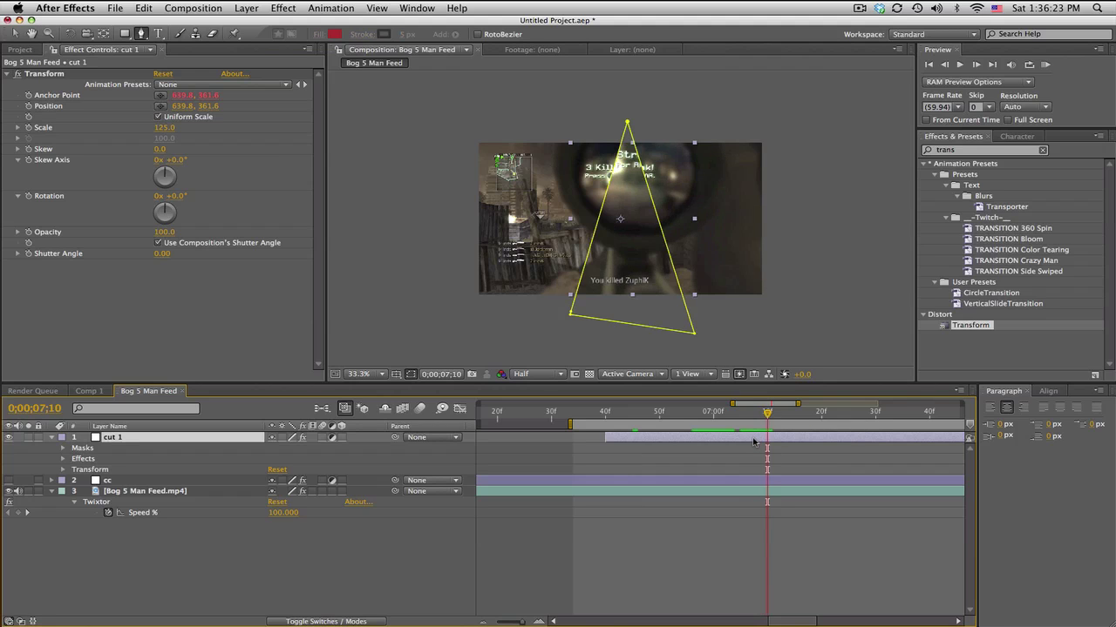
pyautogui.hotkey('alt', ']')
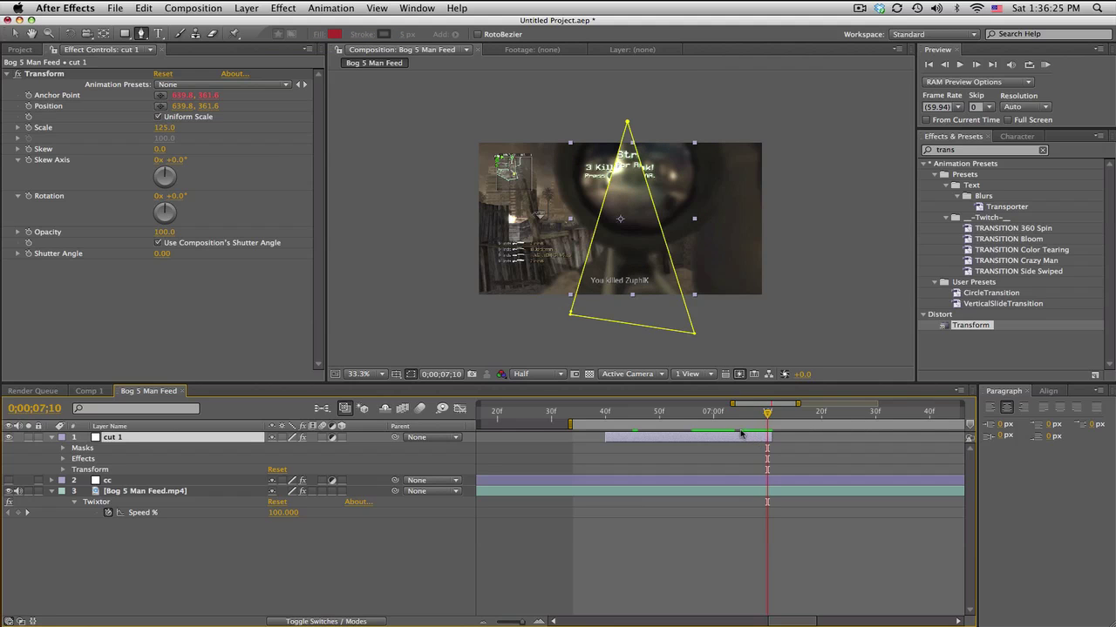
pyautogui.press('pageup')
pyautogui.press('pageup')
pyautogui.press('pageup')
pyautogui.press('pageup')
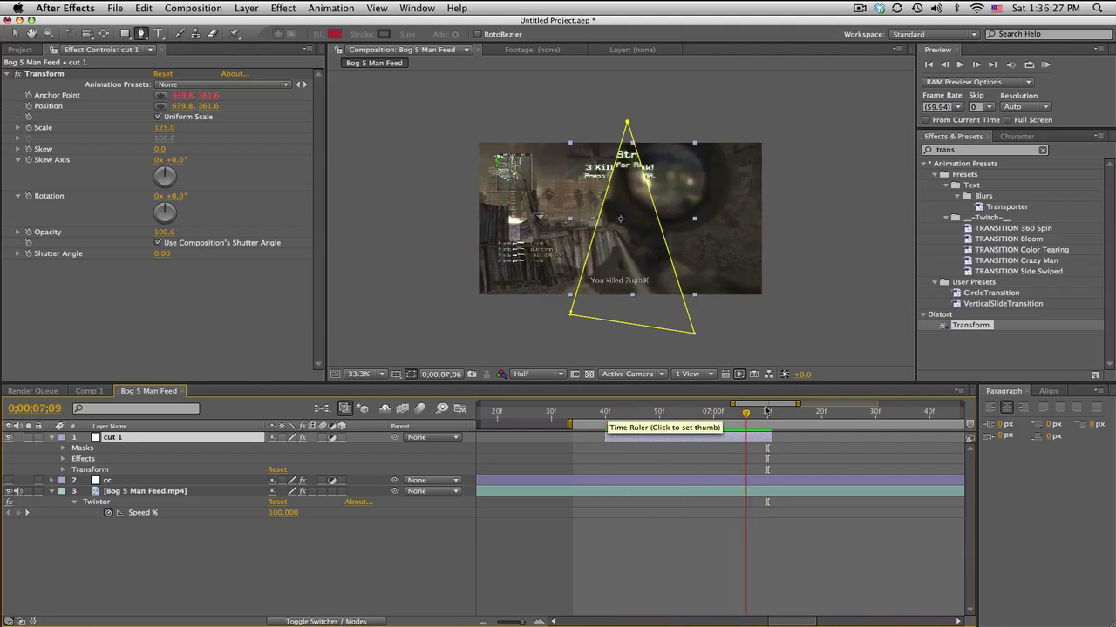
pyautogui.press('pageup')
pyautogui.press('pageup')
pyautogui.press('pageup')
pyautogui.click(677, 447)
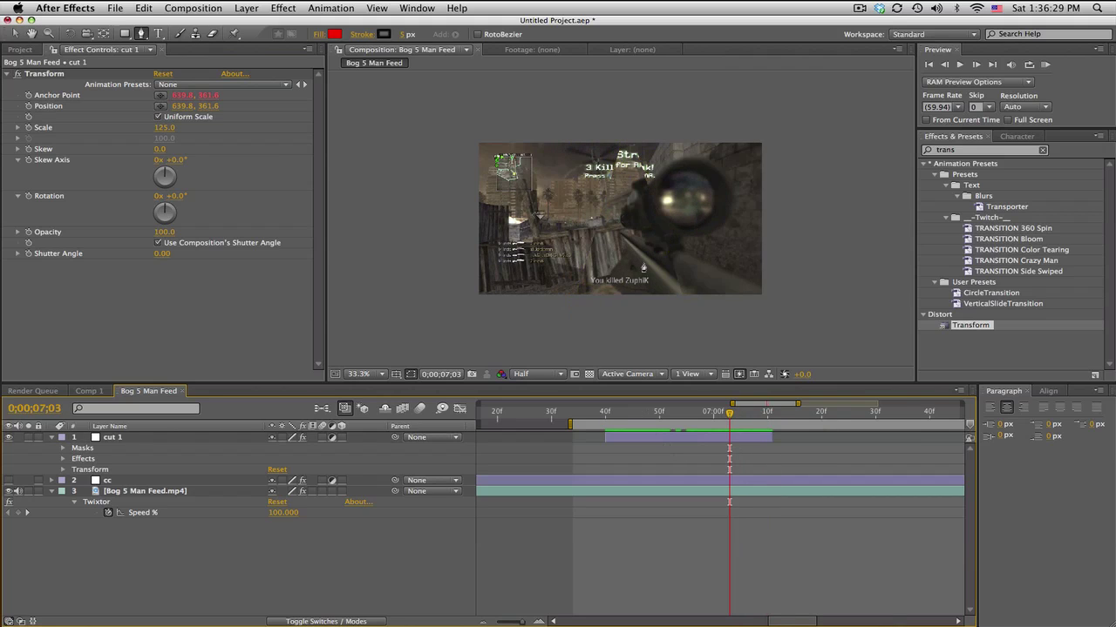
# At 0;00;06;40, reveal cut 1's Mask Path with M and set its first keyframe
pyautogui.click(605, 407)
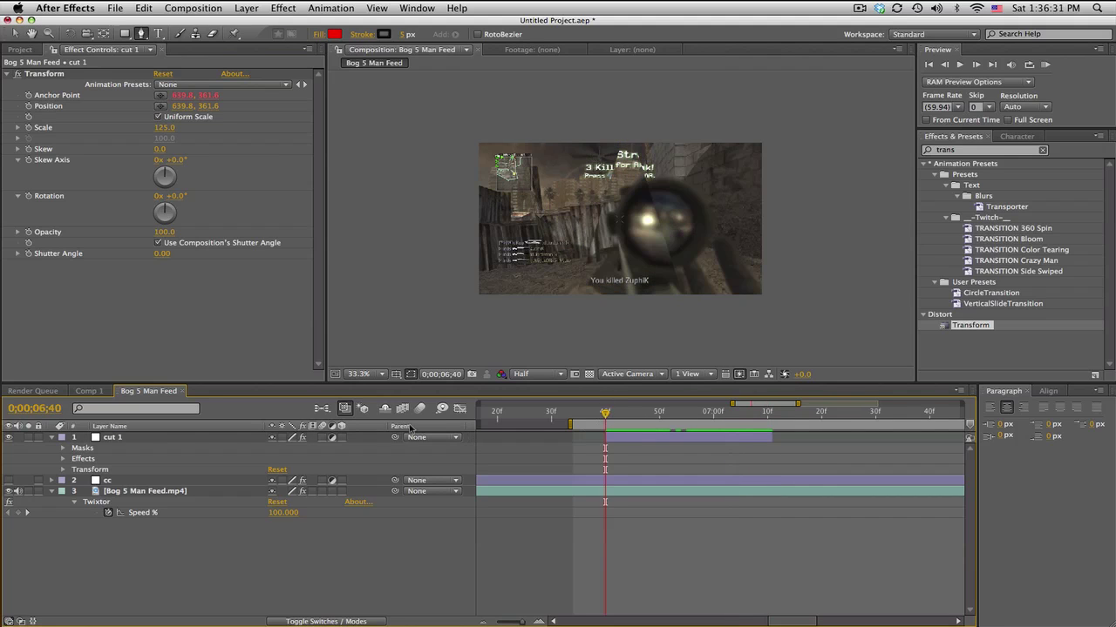
pyautogui.click(147, 440)
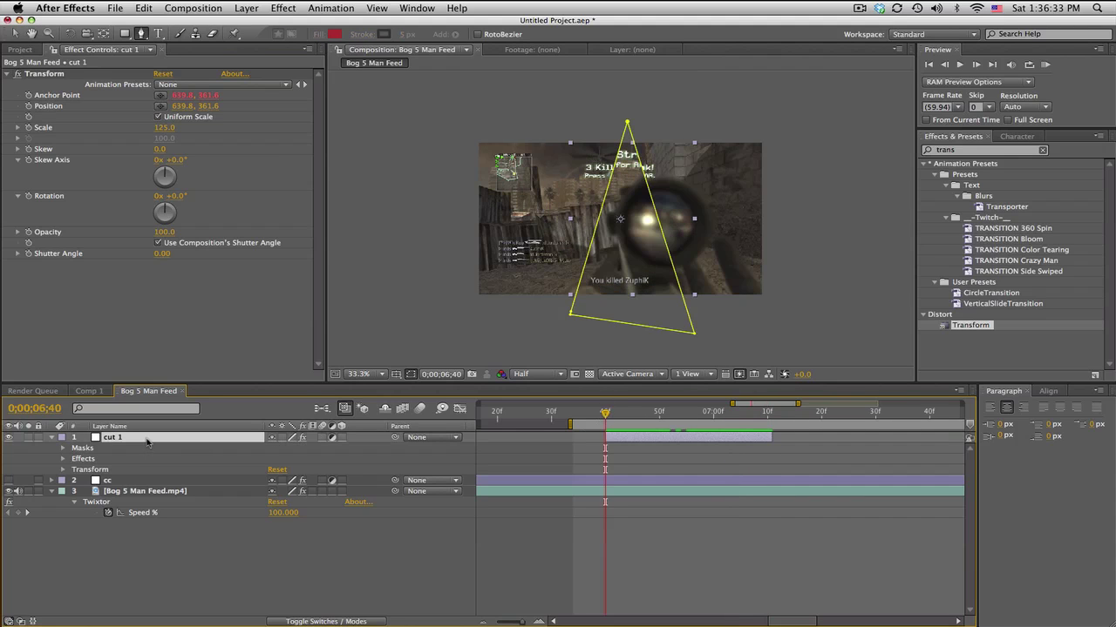
pyautogui.press('m')
pyautogui.click(99, 458)
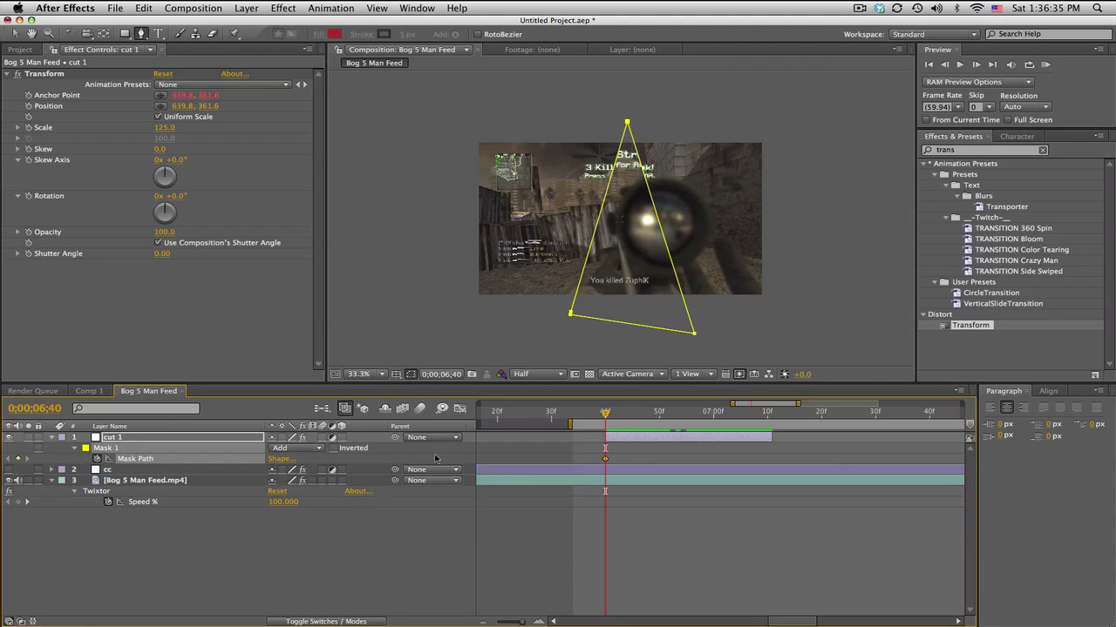
# At 0;00;07;10, move all three triangle mask vertices to reshape and shift the slice
pyautogui.click(766, 416)
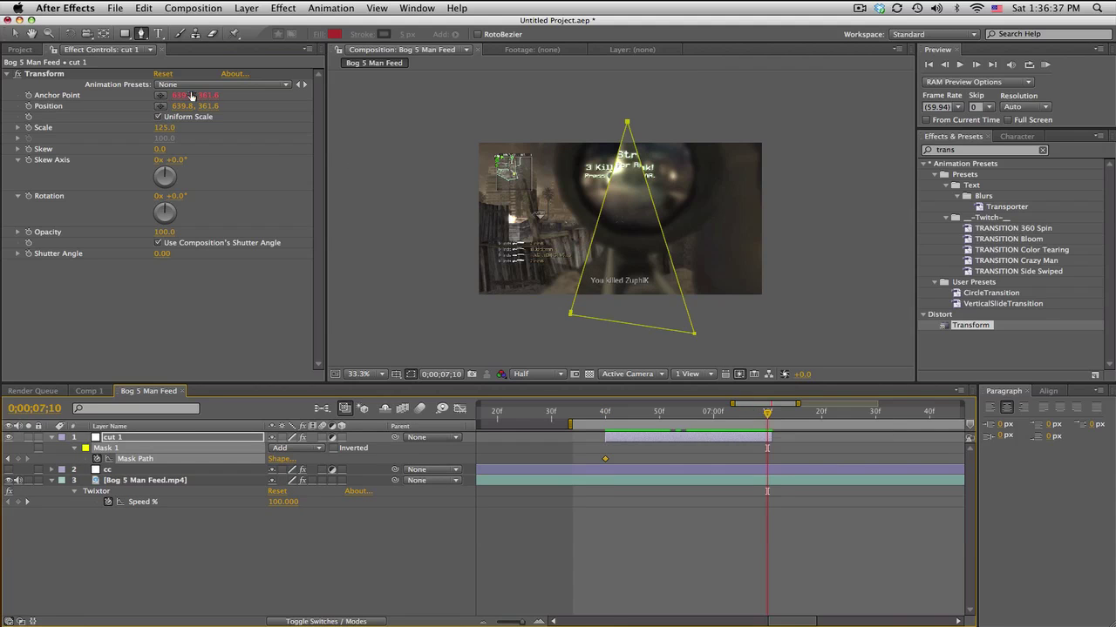
pyautogui.click(14, 34)
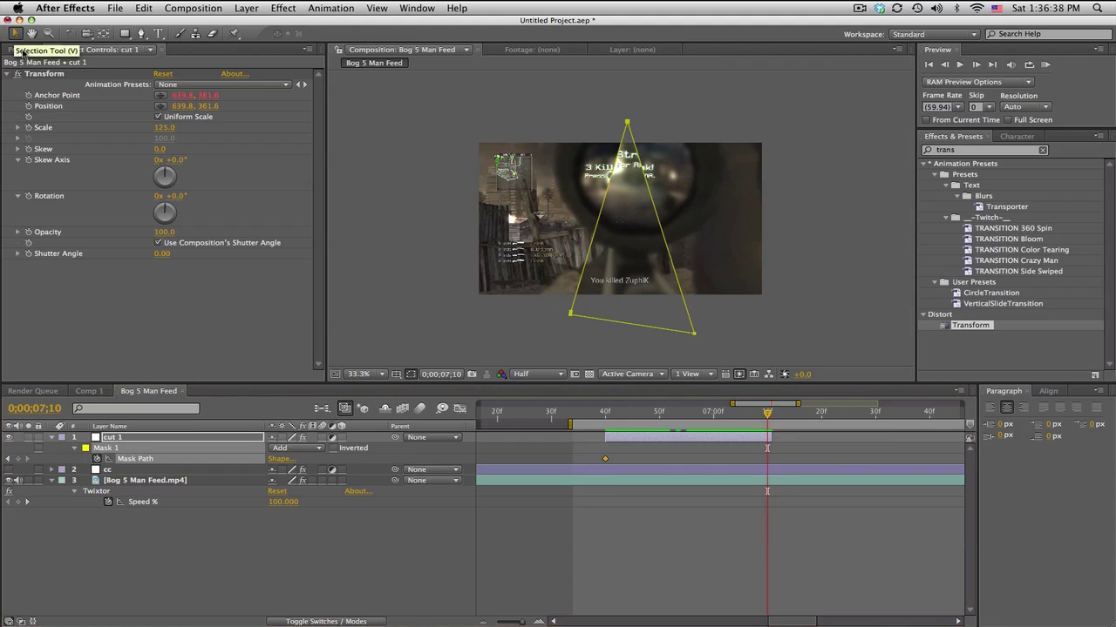
pyautogui.click(217, 435)
pyautogui.moveTo(629, 123); pyautogui.dragTo(552, 109)
pyautogui.moveTo(698, 335); pyautogui.dragTo(720, 316)
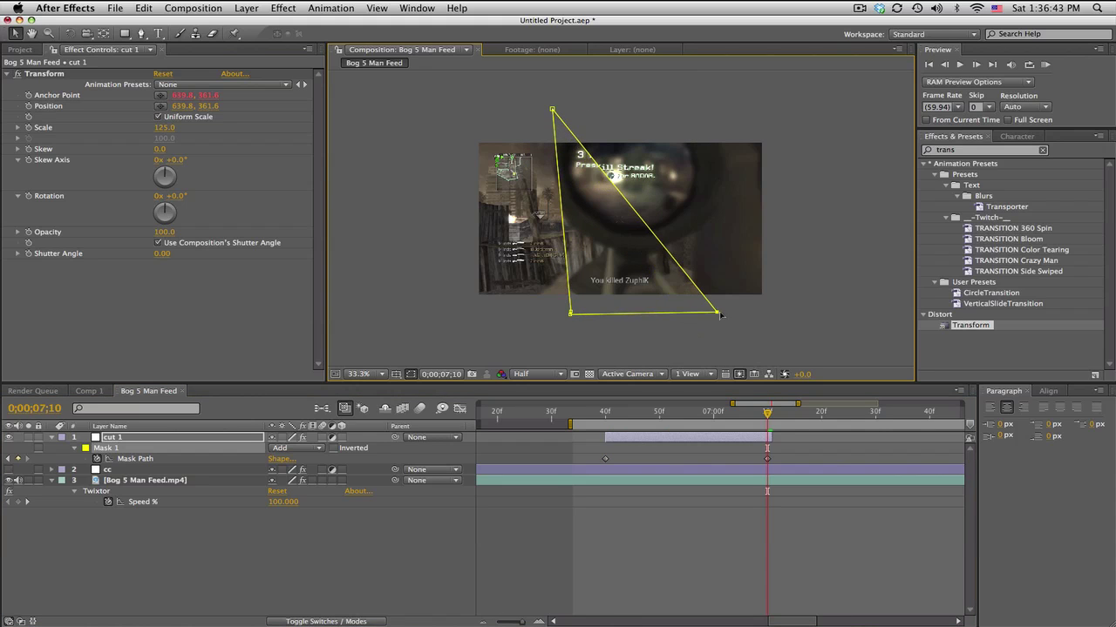
pyautogui.moveTo(573, 315); pyautogui.dragTo(591, 310)
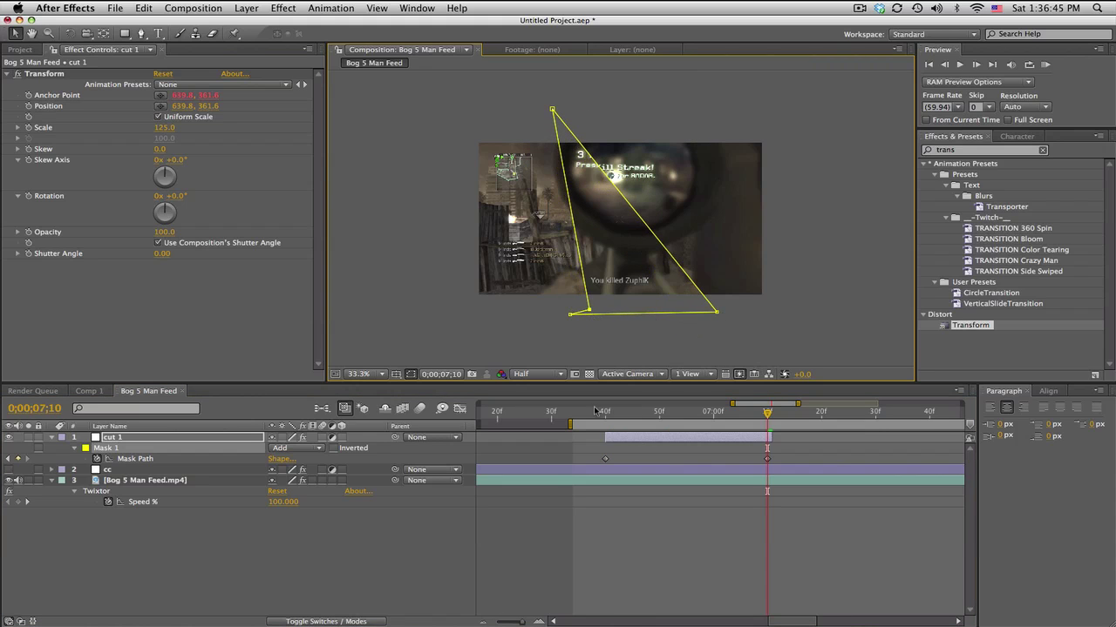
# Scrub back through the mask animation to the first keyframe at 0;00;06;40
pyautogui.click(652, 411)
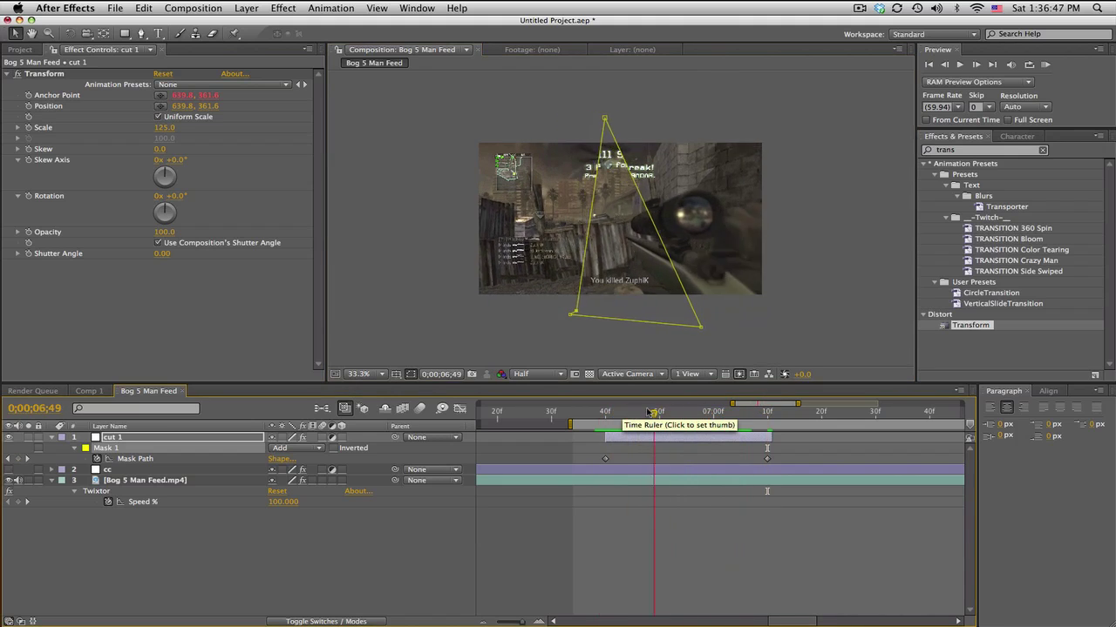
pyautogui.moveTo(652, 411); pyautogui.dragTo(626, 412)
pyautogui.click(668, 525)
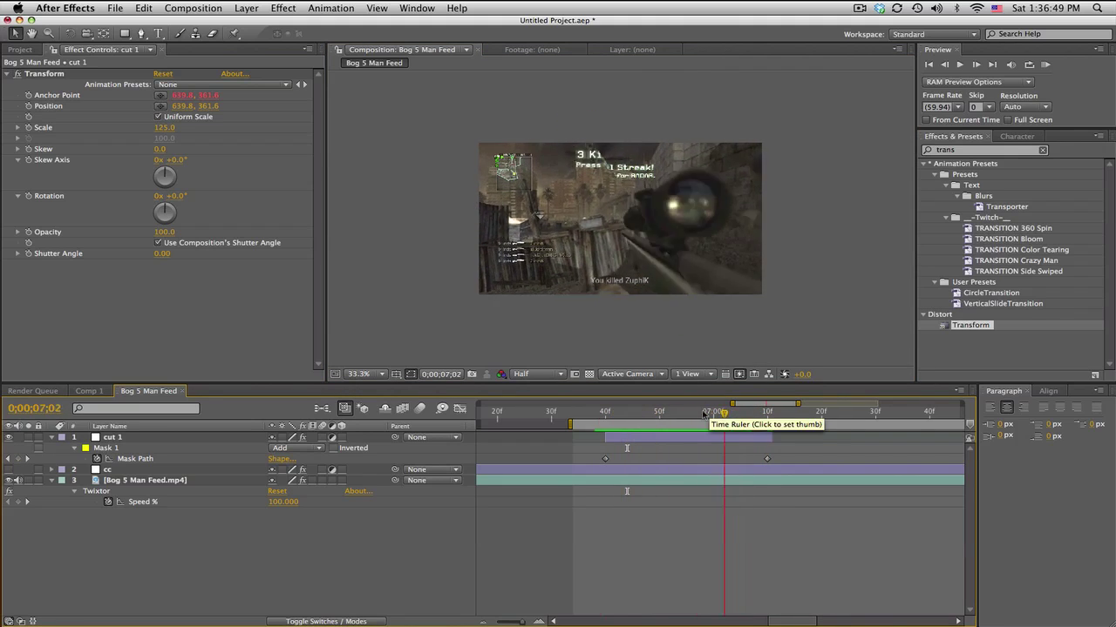
pyautogui.click(615, 416)
pyautogui.moveTo(616, 417); pyautogui.dragTo(606, 416)
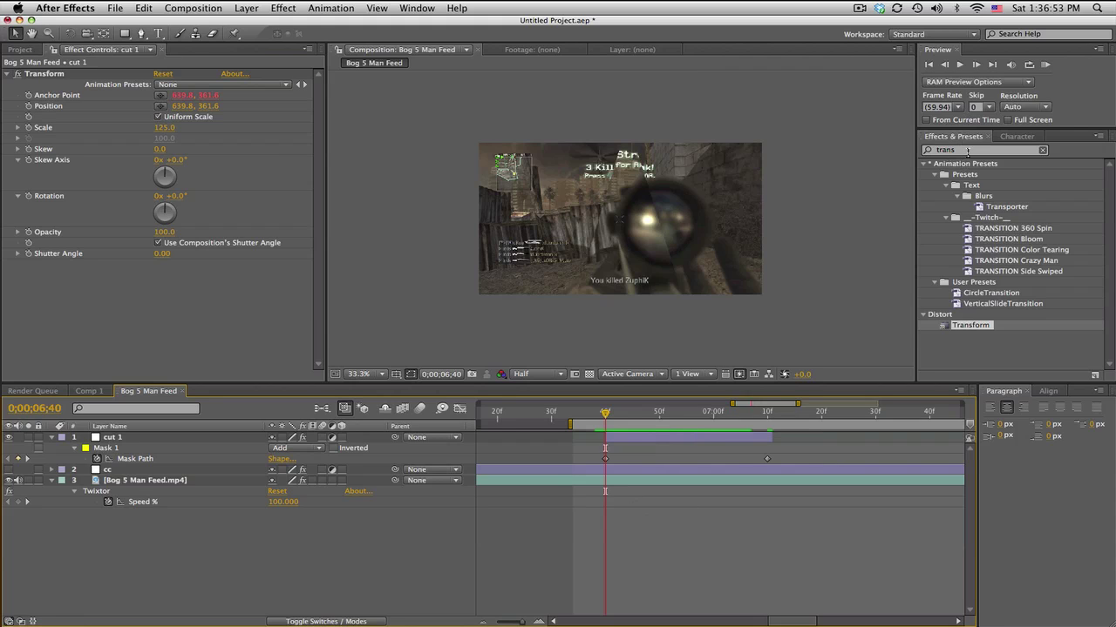
# Search 'twit' in Effects & Presets and apply Twitch to cut 1
pyautogui.click(966, 151)
pyautogui.write('twt')
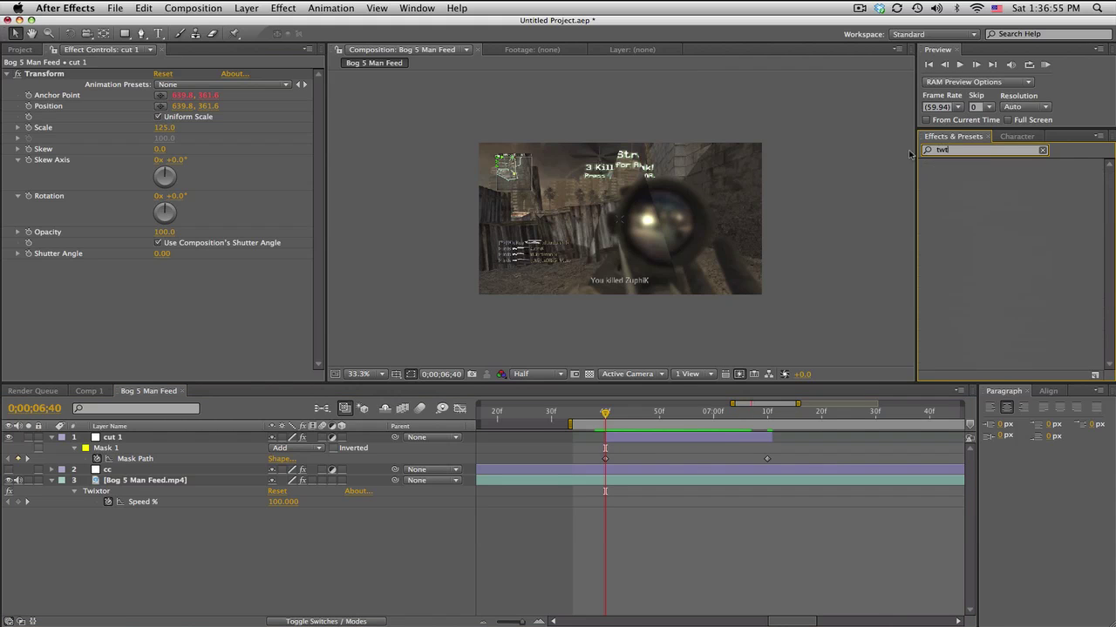
pyautogui.press('BackSpace')
pyautogui.write('it')
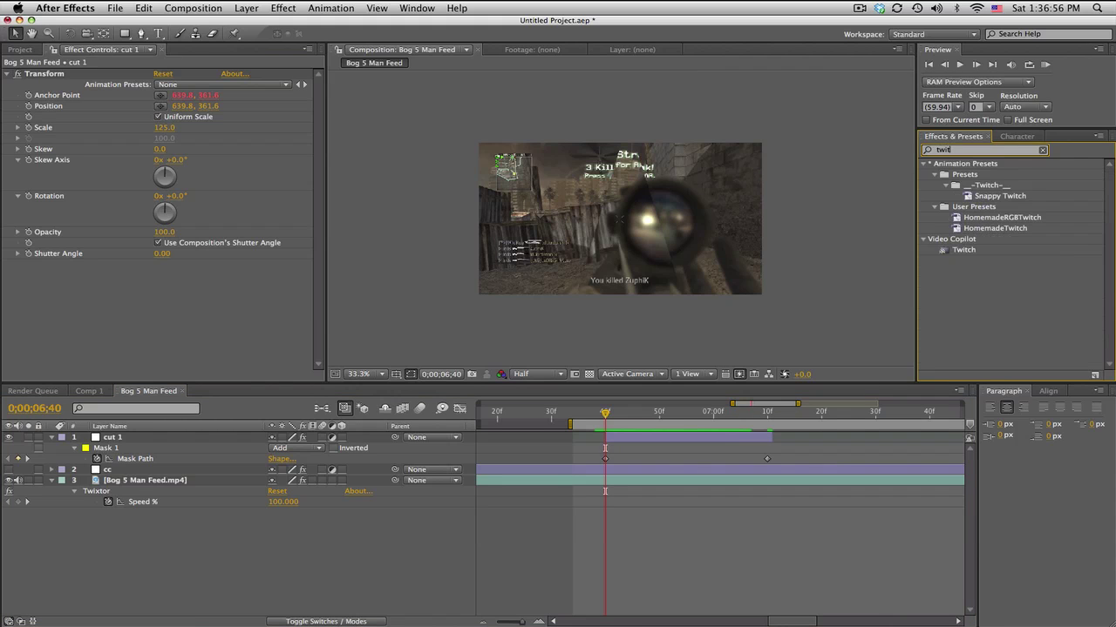
pyautogui.doubleClick(964, 250)
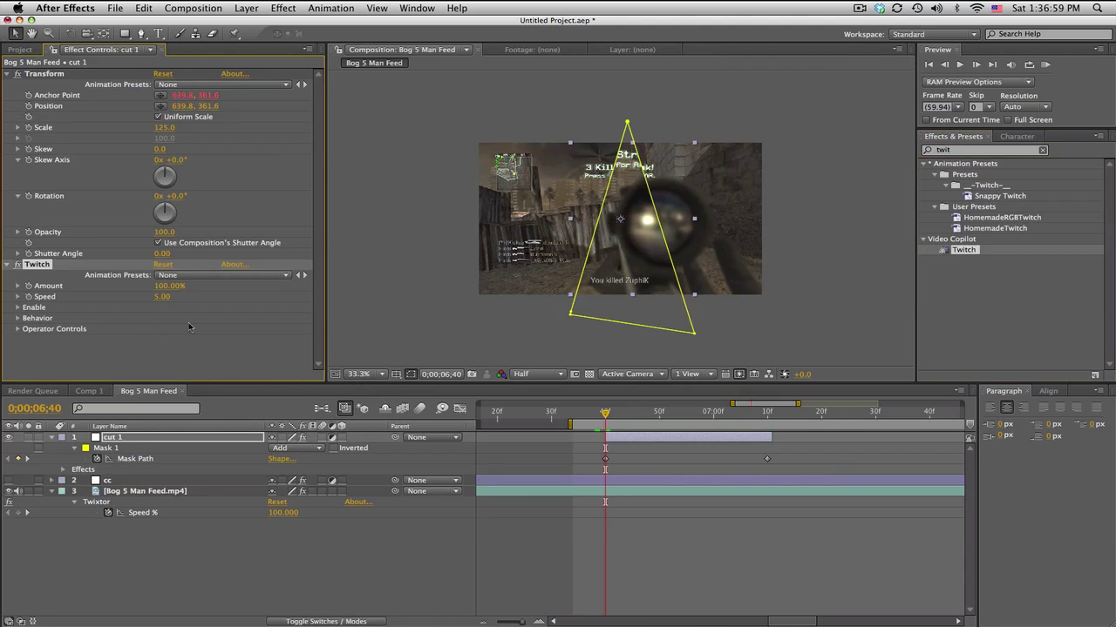
# Enable Slide alongside Light in Twitch and expand its Operator Controls
pyautogui.click(17, 307)
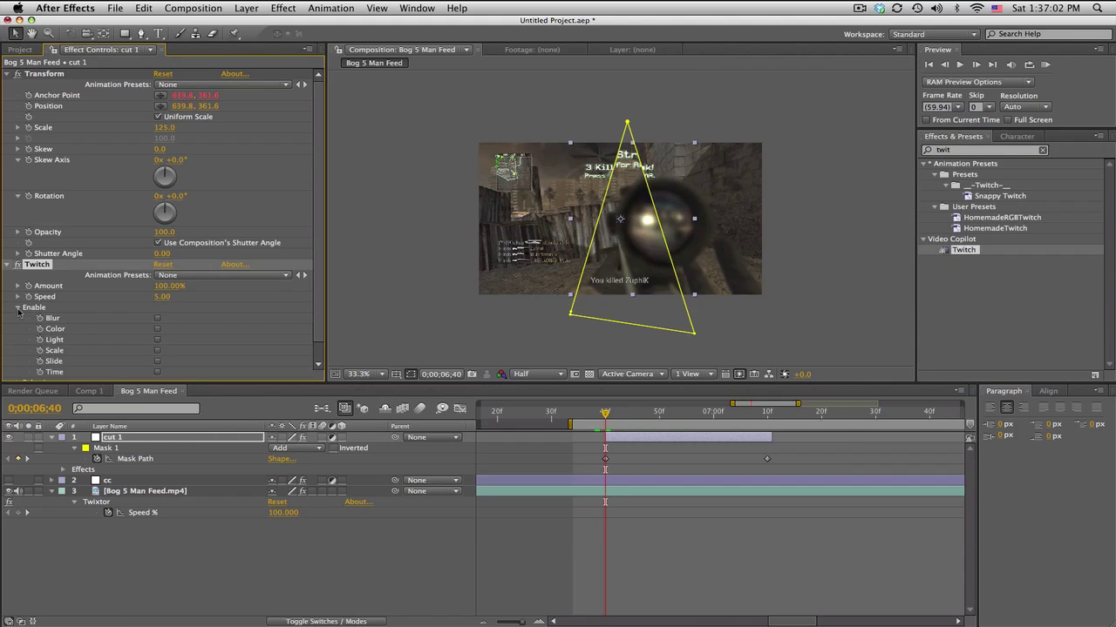
pyautogui.click(157, 361)
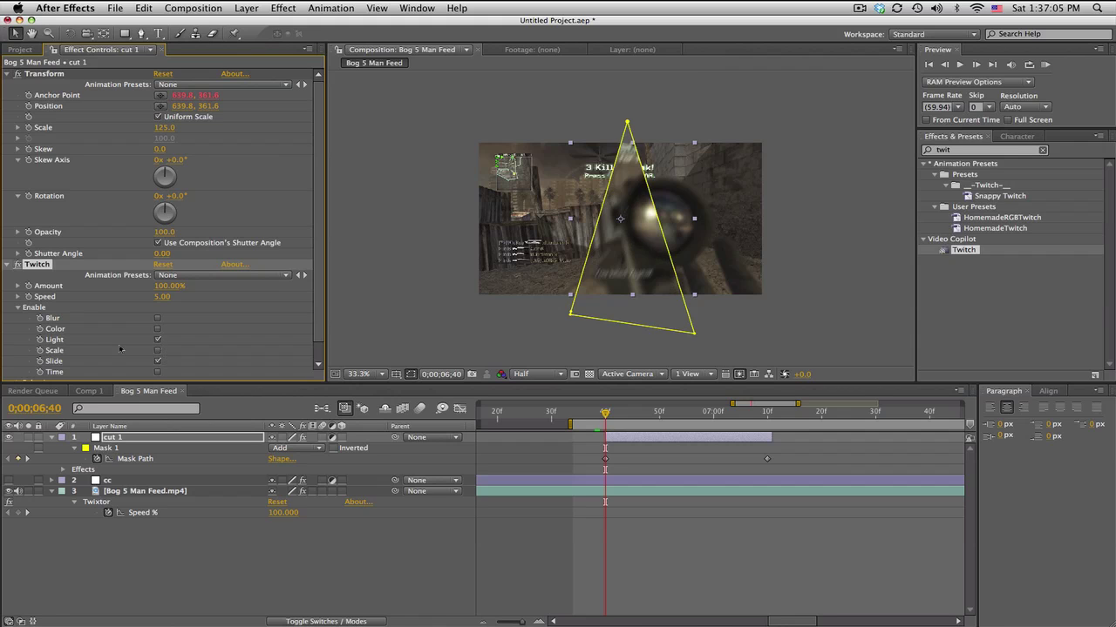
pyautogui.click(17, 308)
pyautogui.click(18, 330)
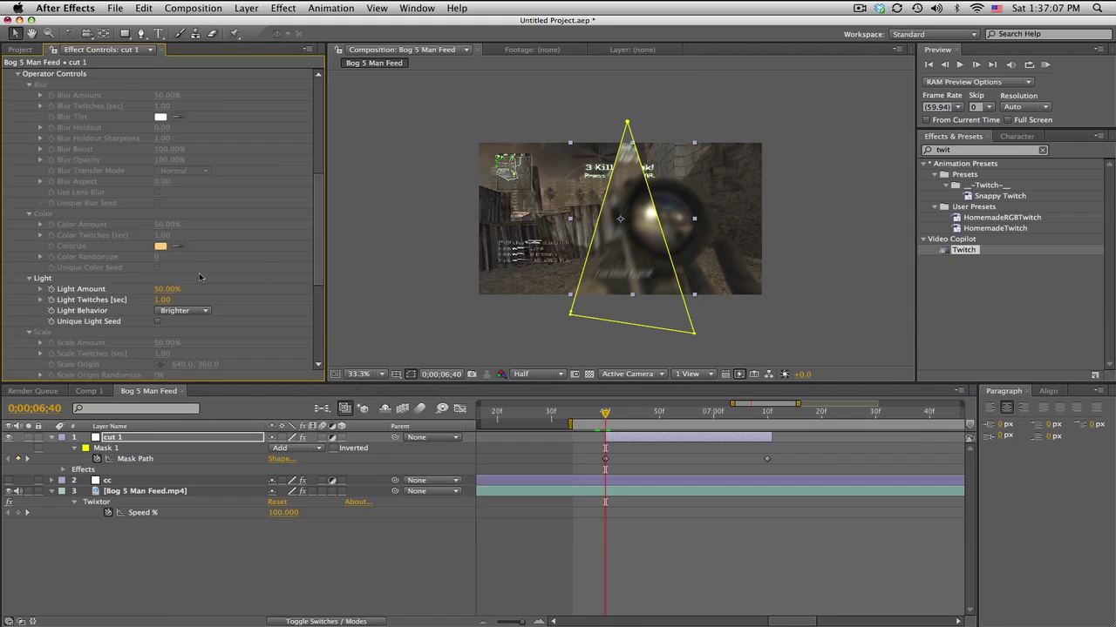
pyautogui.moveTo(320, 237); pyautogui.dragTo(327, 315)
# At 0;00;06;40, set a keyframe for Twitch Amount at 100%
pyautogui.click(612, 417)
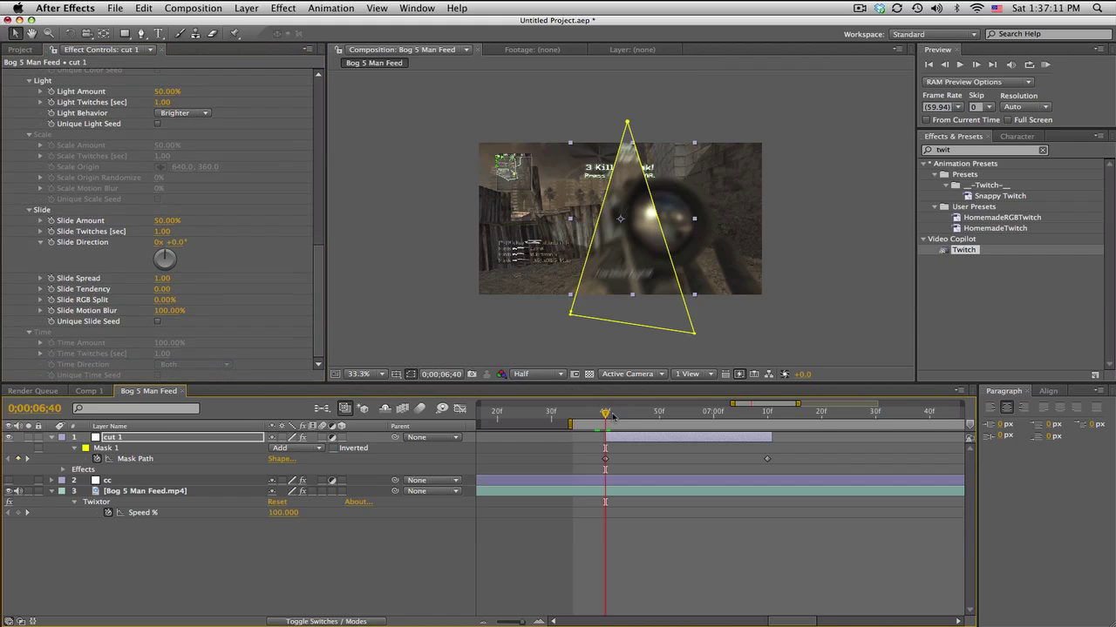
pyautogui.moveTo(612, 416); pyautogui.dragTo(607, 422)
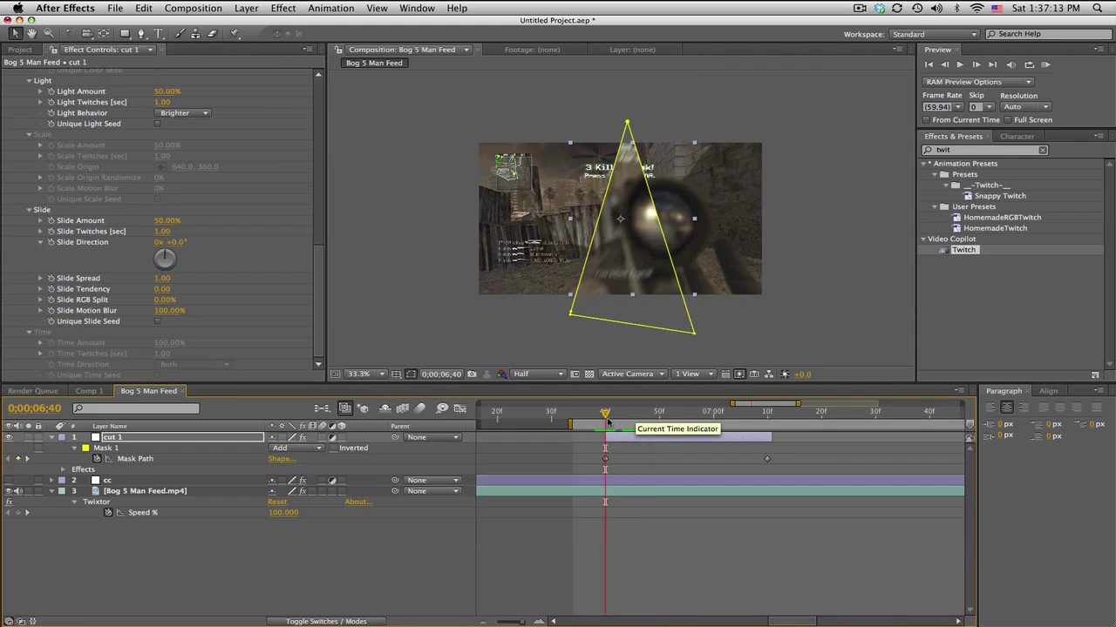
pyautogui.click(238, 438)
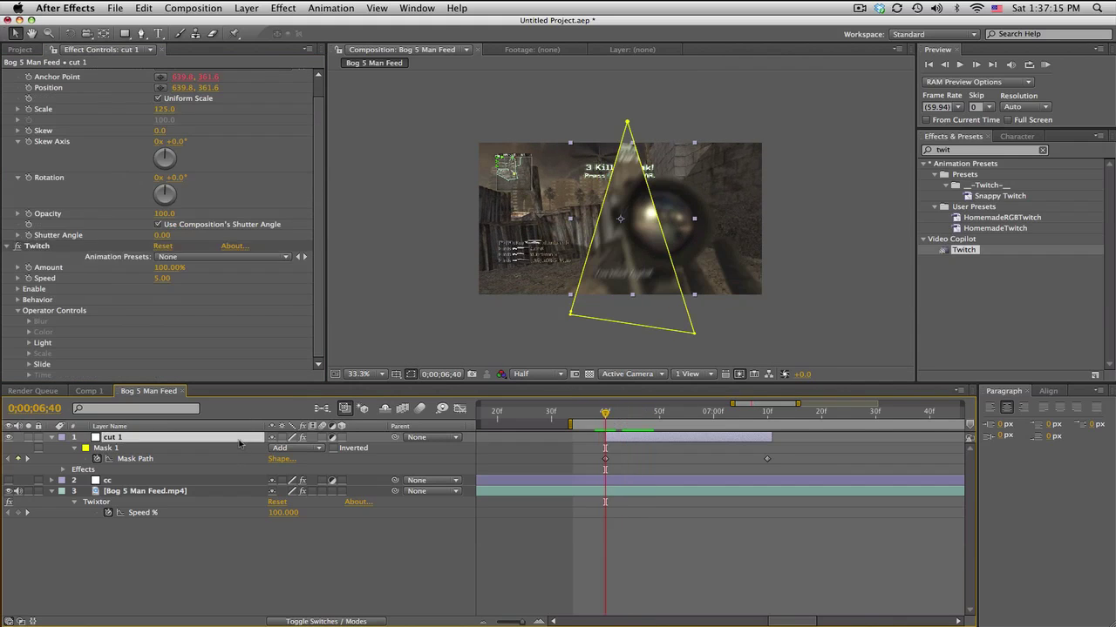
pyautogui.click(29, 268)
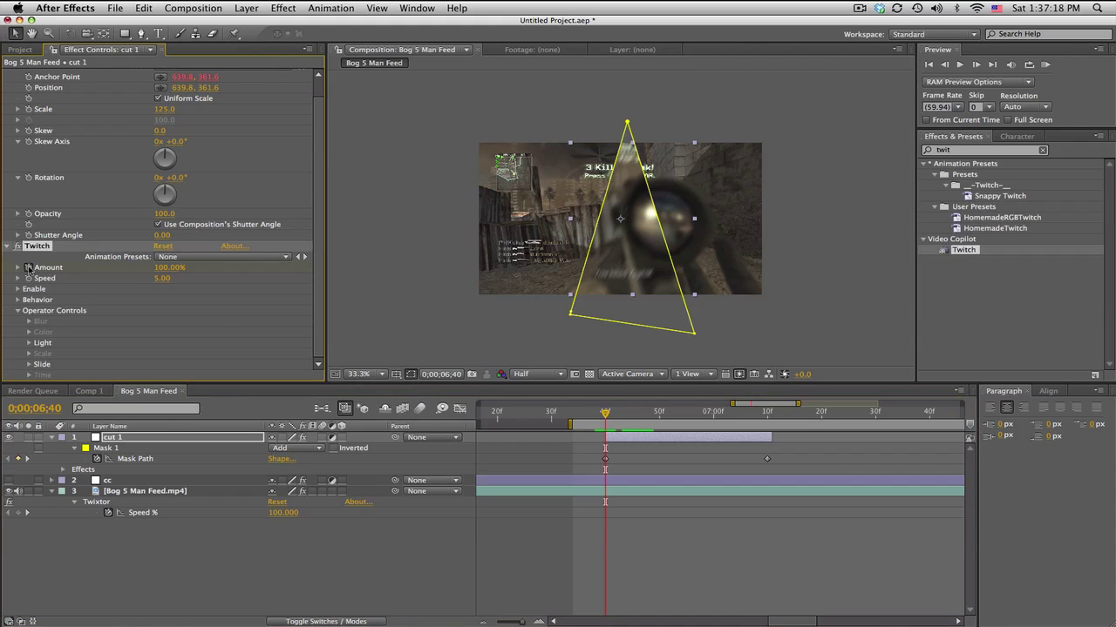
# Set Twitch Amount to 0% at 0;00;06;48
pyautogui.click(648, 410)
pyautogui.click(164, 268)
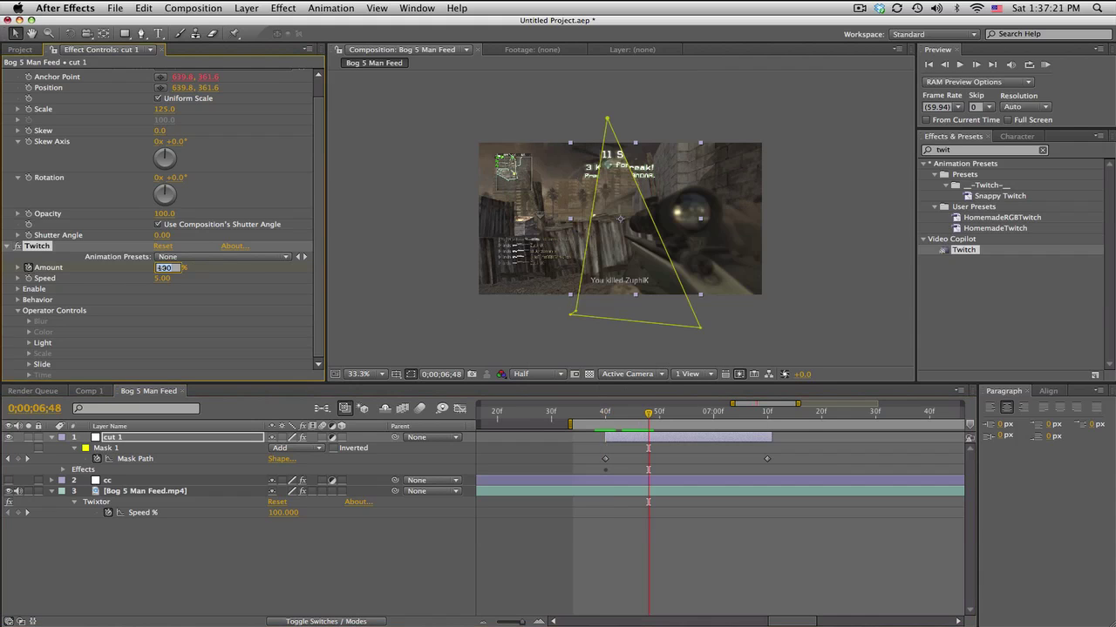
pyautogui.write('0')
pyautogui.press('Return')
# Show cut 1's animated properties and add a hold keyframe at 0% at 0;00;07;03
pyautogui.click(727, 416)
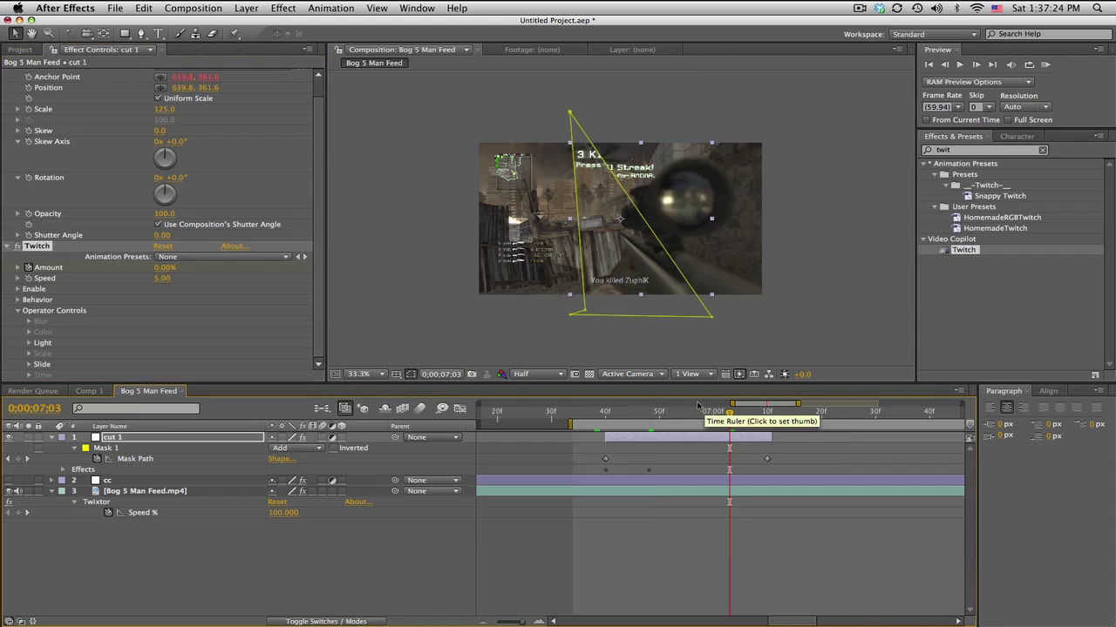
pyautogui.click(162, 441)
pyautogui.press('u')
pyautogui.press('u')
pyautogui.press('u')
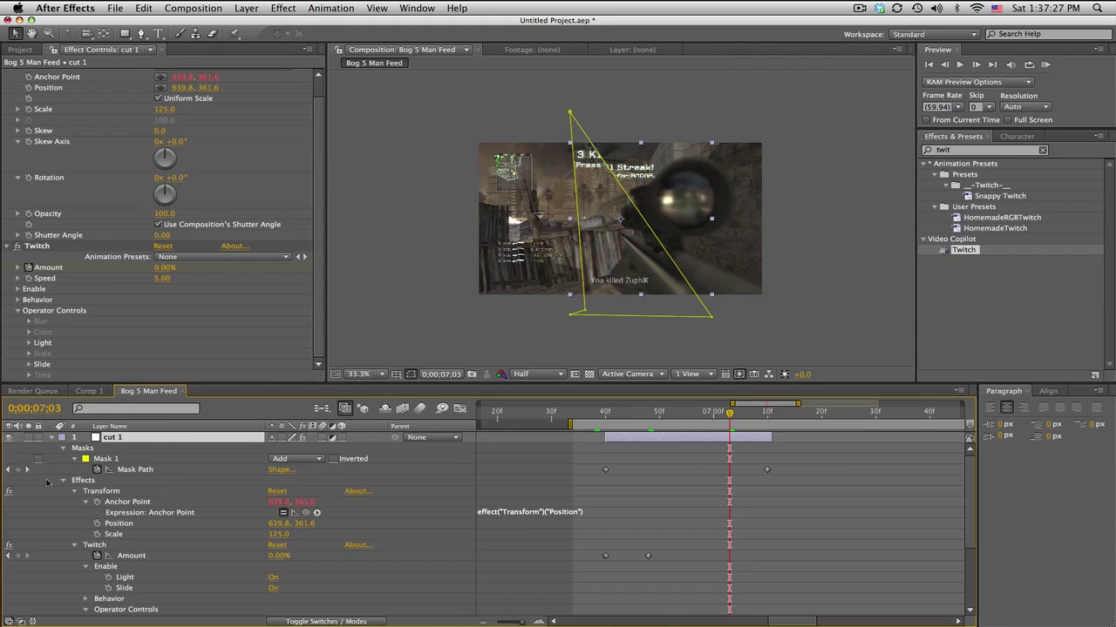
pyautogui.press('u')
pyautogui.click(195, 512)
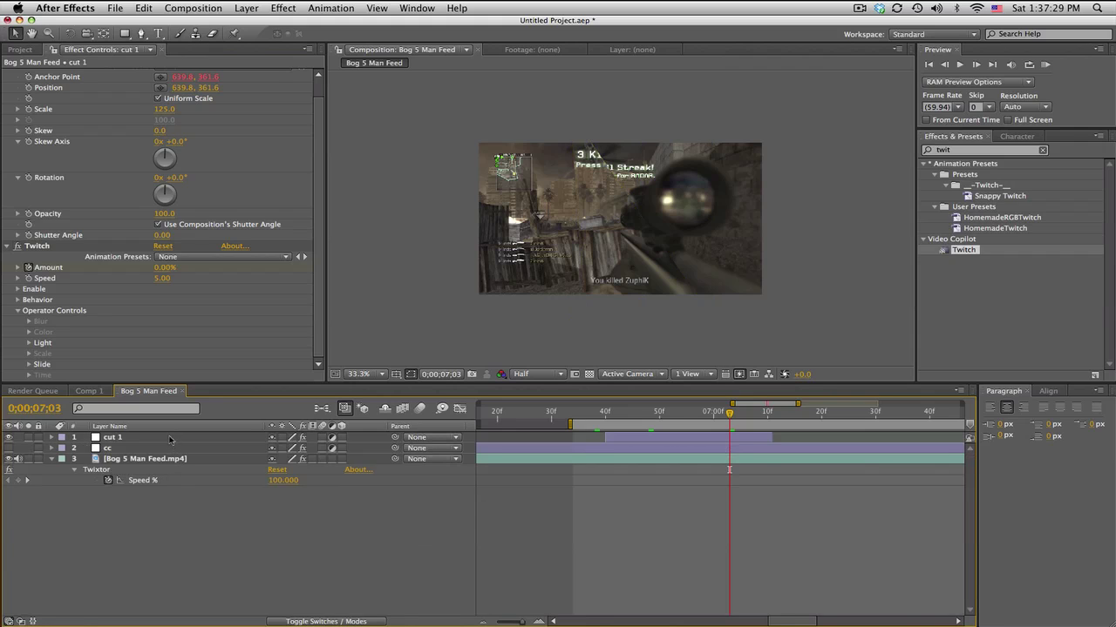
pyautogui.click(170, 439)
pyautogui.press('u')
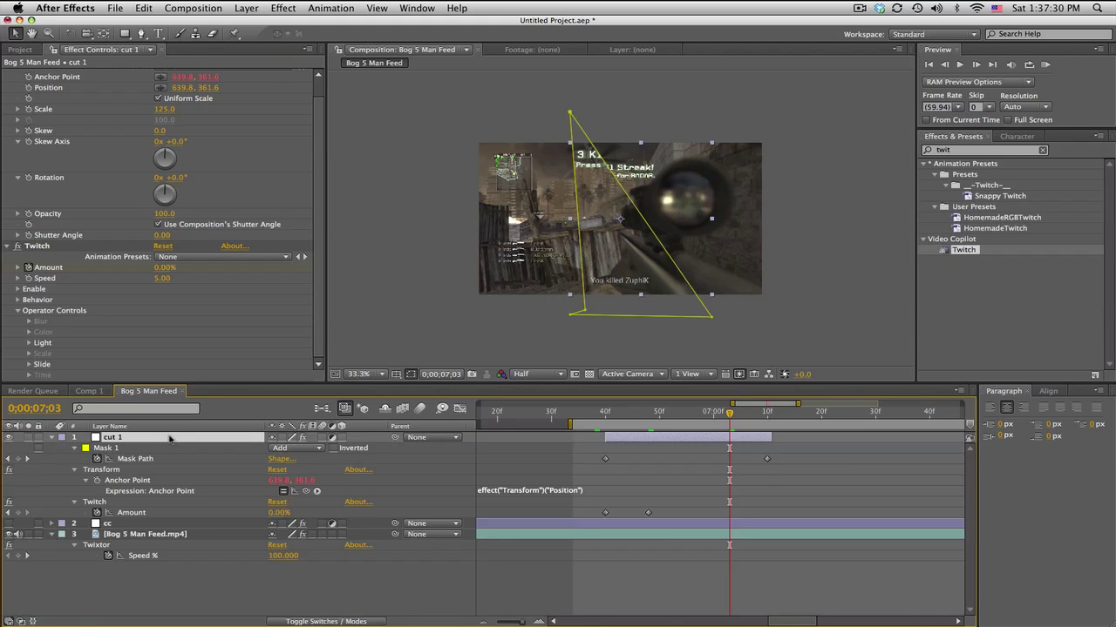
pyautogui.click(19, 513)
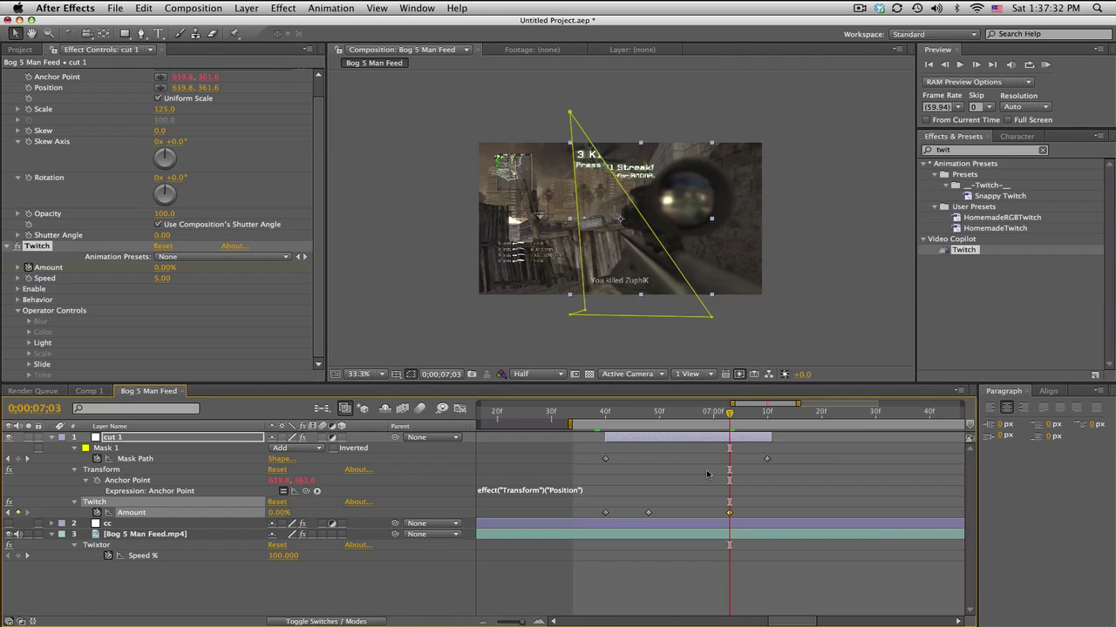
# Set Twitch Amount back to 100% at 0;00;07;11
pyautogui.click(770, 418)
pyautogui.click(281, 513)
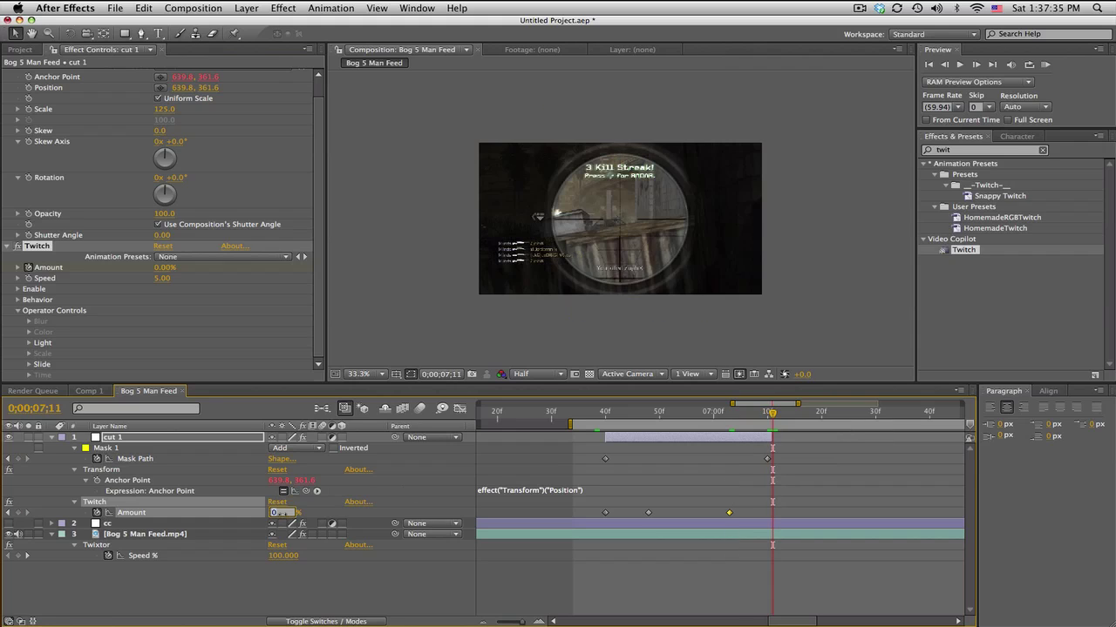
pyautogui.press('Return')
# Scrub the timeline between 0;00;06;37 and 0;00;07;13 to preview the glitch
pyautogui.click(600, 418)
pyautogui.press('pagedown')
pyautogui.press('pagedown')
pyautogui.press('pagedown')
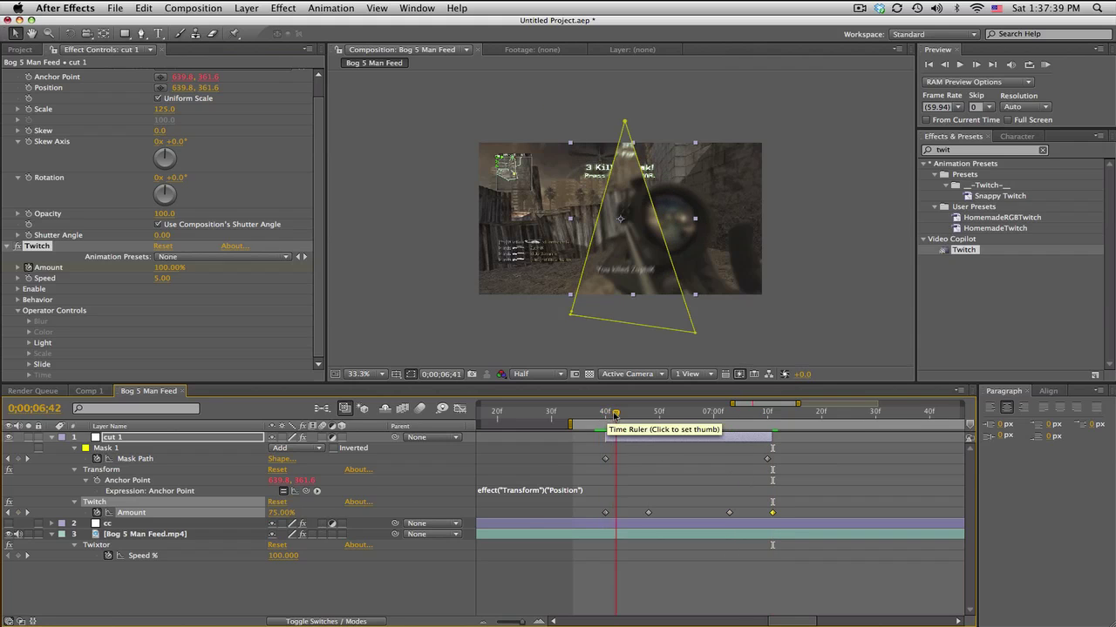
pyautogui.click(641, 470)
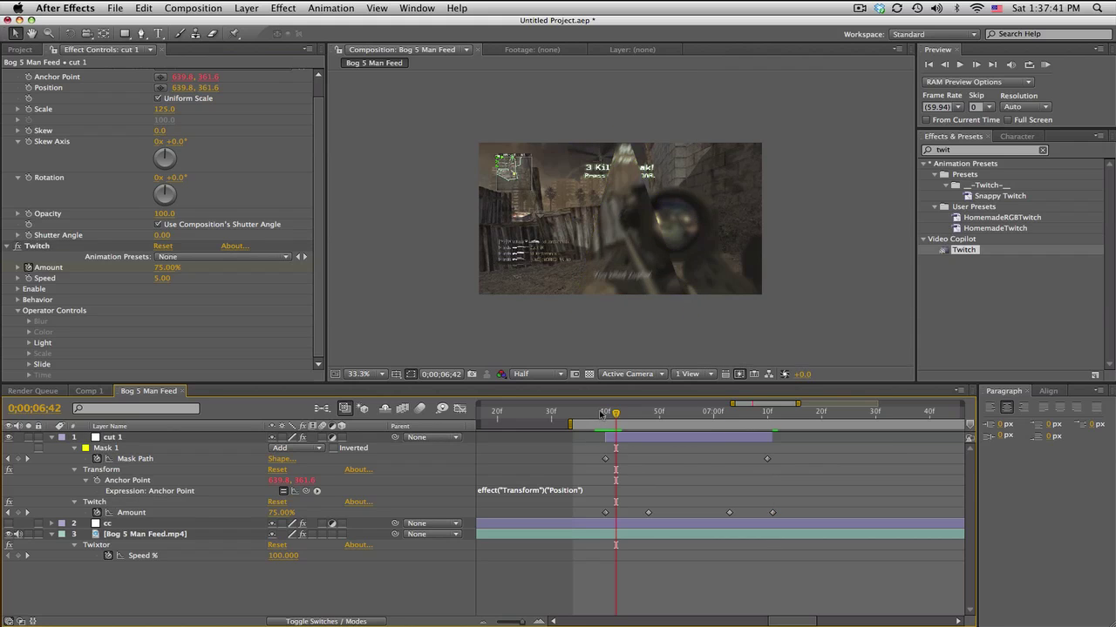
pyautogui.click(681, 414)
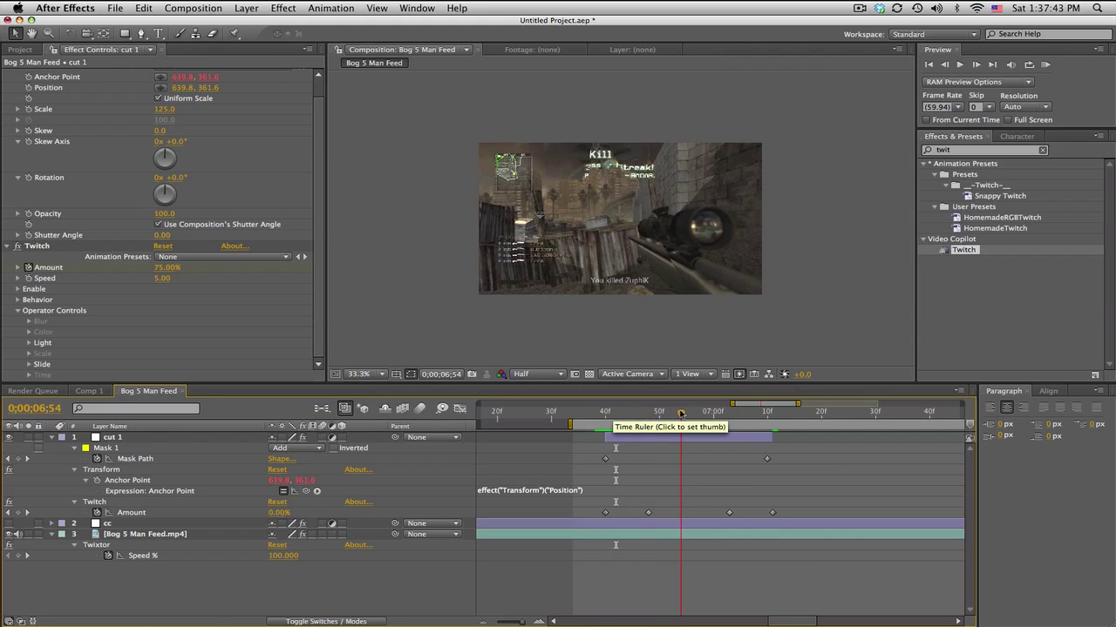
pyautogui.moveTo(680, 413); pyautogui.dragTo(590, 417)
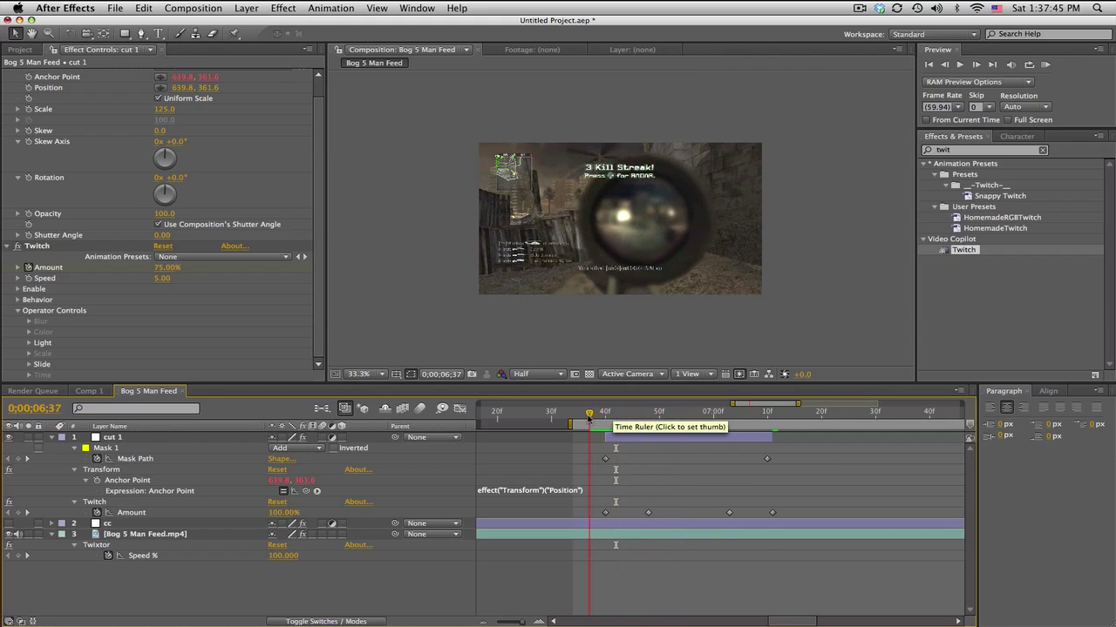
pyautogui.click(681, 413)
pyautogui.moveTo(683, 417); pyautogui.dragTo(751, 418)
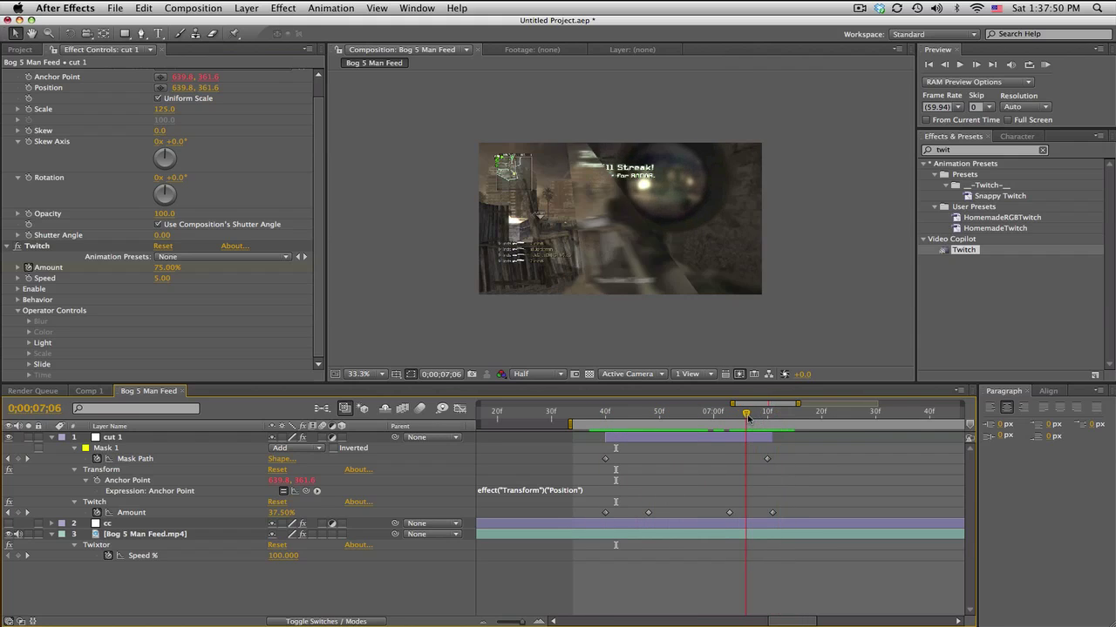
# Set cut 1's Twitch Slide RGB Split to 25%
pyautogui.click(30, 364)
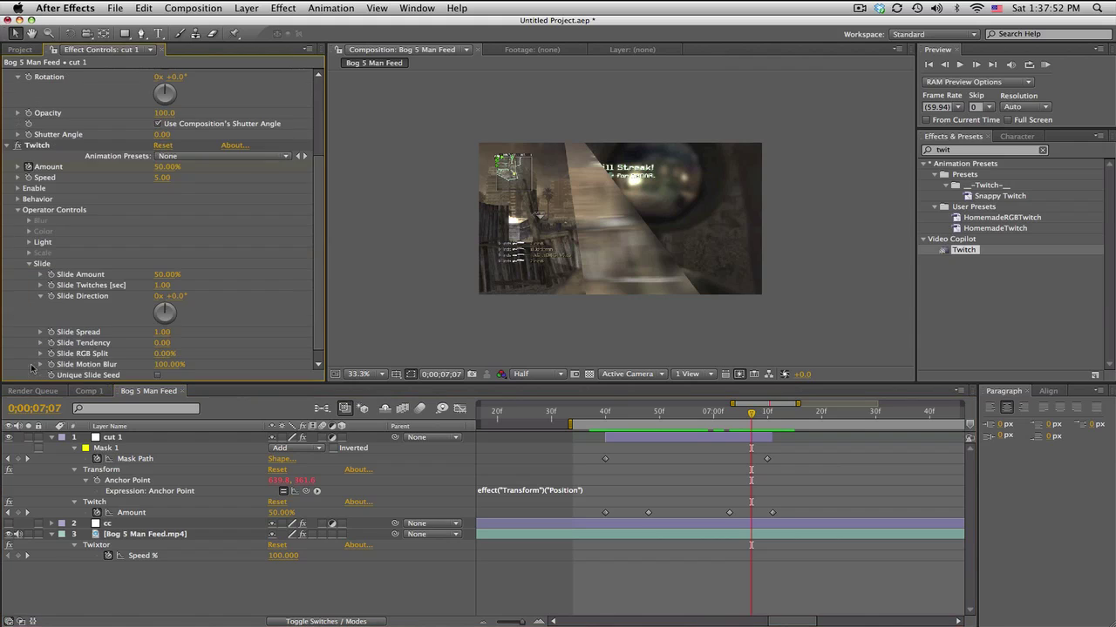
pyautogui.click(166, 355)
pyautogui.write('25')
pyautogui.press('Return')
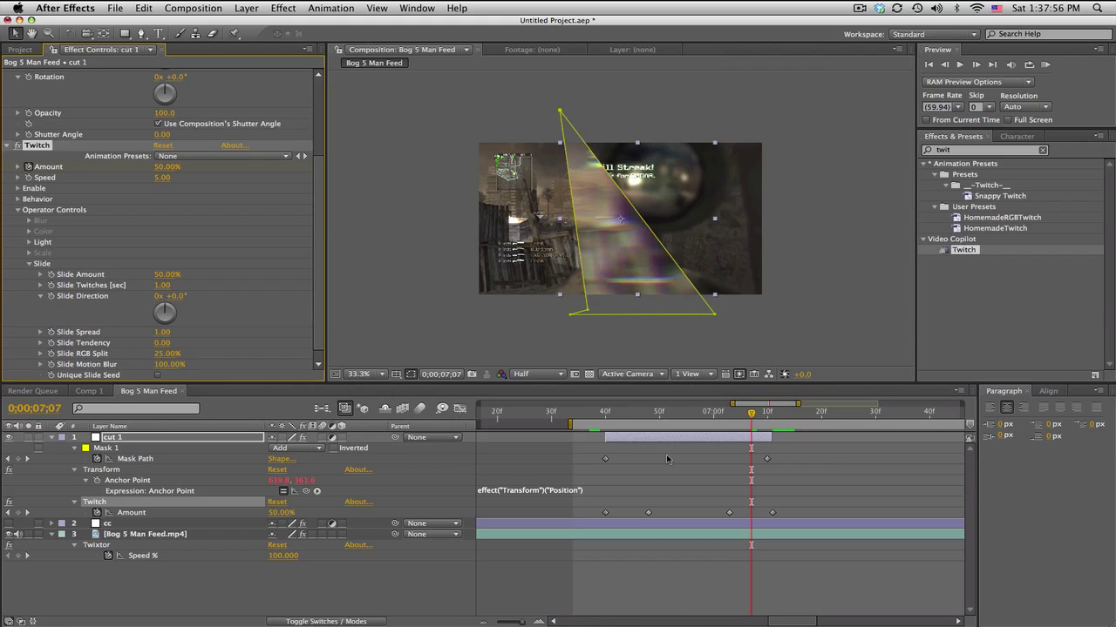
# Preview the glitch around cut 1's start and settle on frame 0;00;06;49
pyautogui.click(666, 459)
pyautogui.click(600, 416)
pyautogui.click(659, 416)
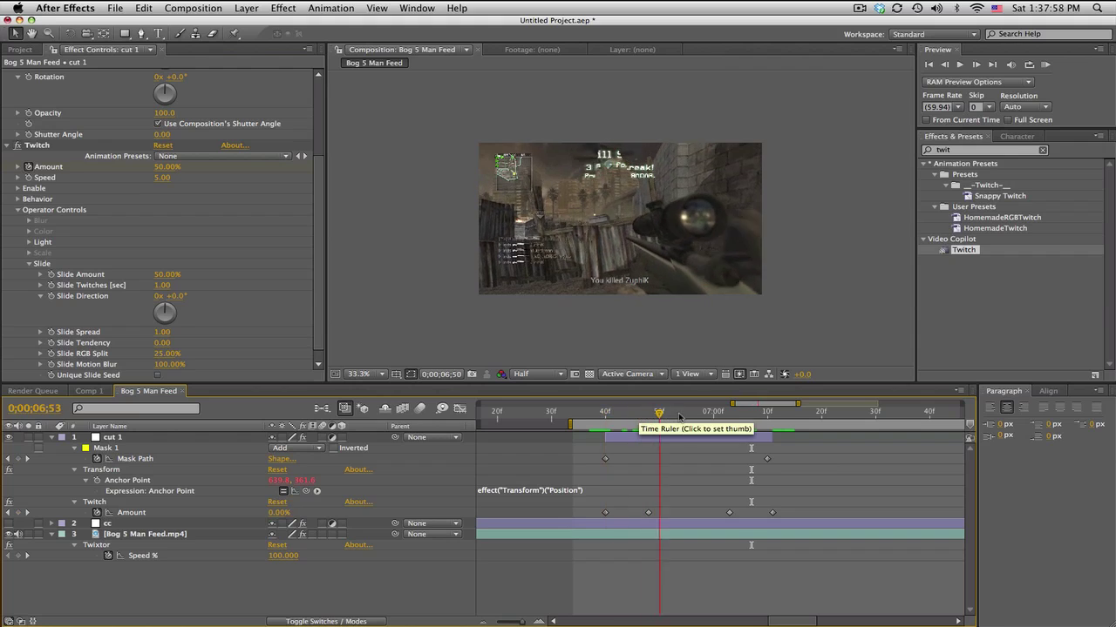
pyautogui.moveTo(679, 417); pyautogui.dragTo(648, 415)
pyautogui.click(600, 415)
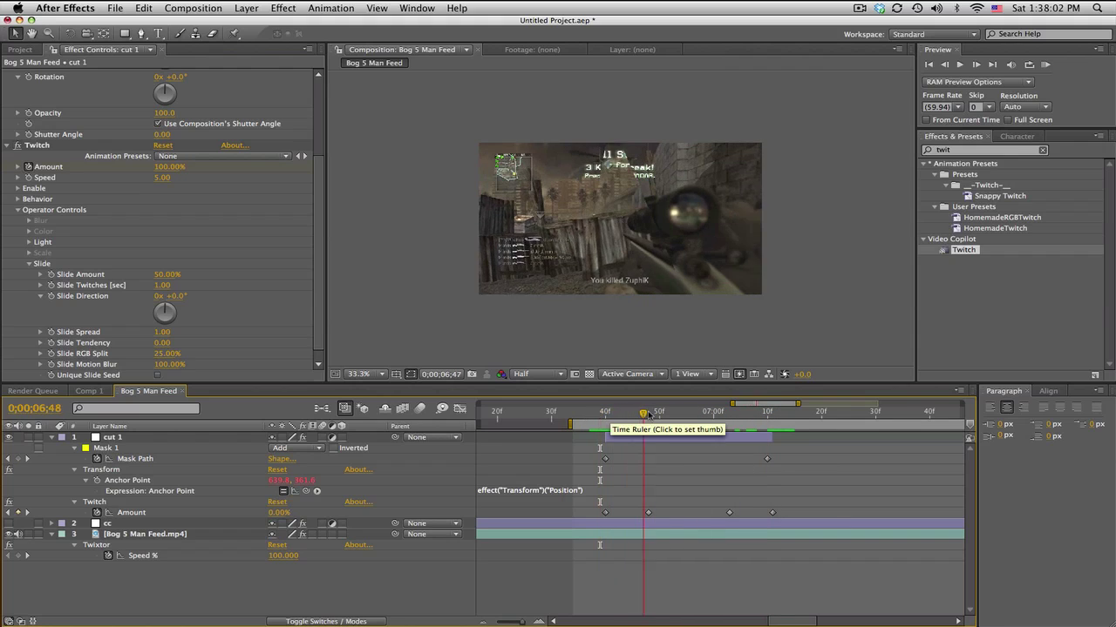
pyautogui.click(654, 414)
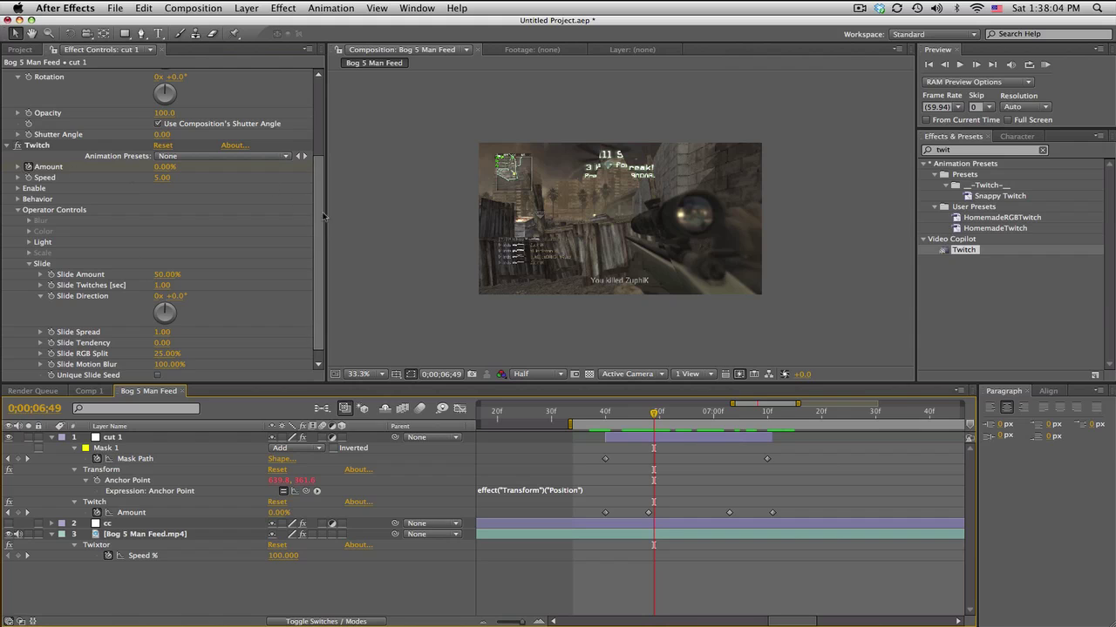
# Test cut 1's Transform Skew (12) and Rotation (-29), then move to 0;00;07;11
pyautogui.scroll(3, 163, 142)
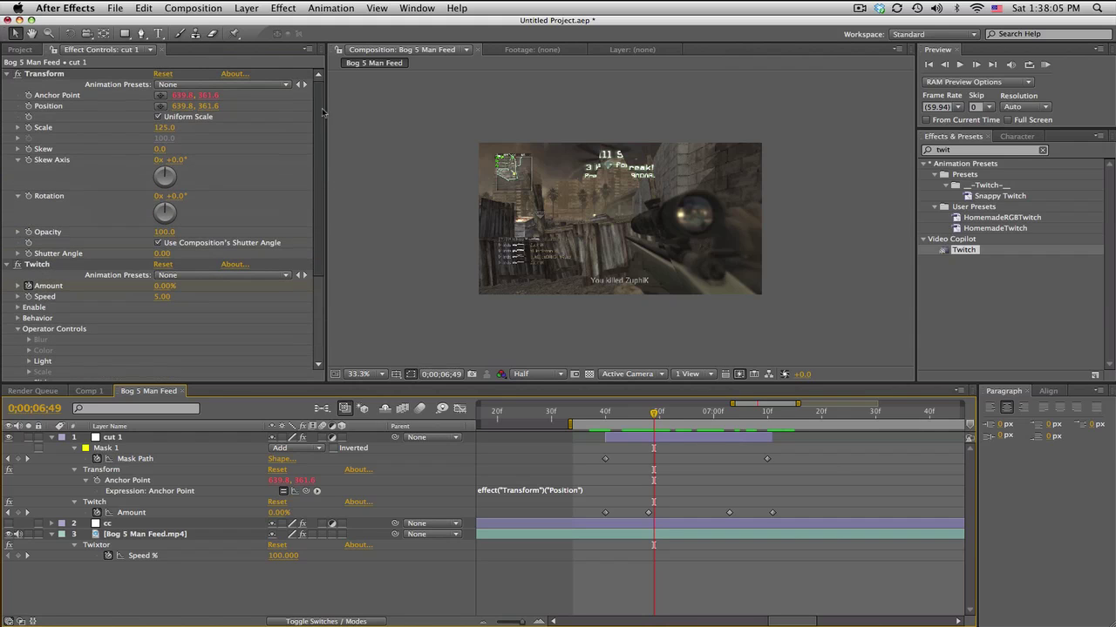
pyautogui.click(167, 149)
pyautogui.moveTo(166, 149); pyautogui.dragTo(166, 149)
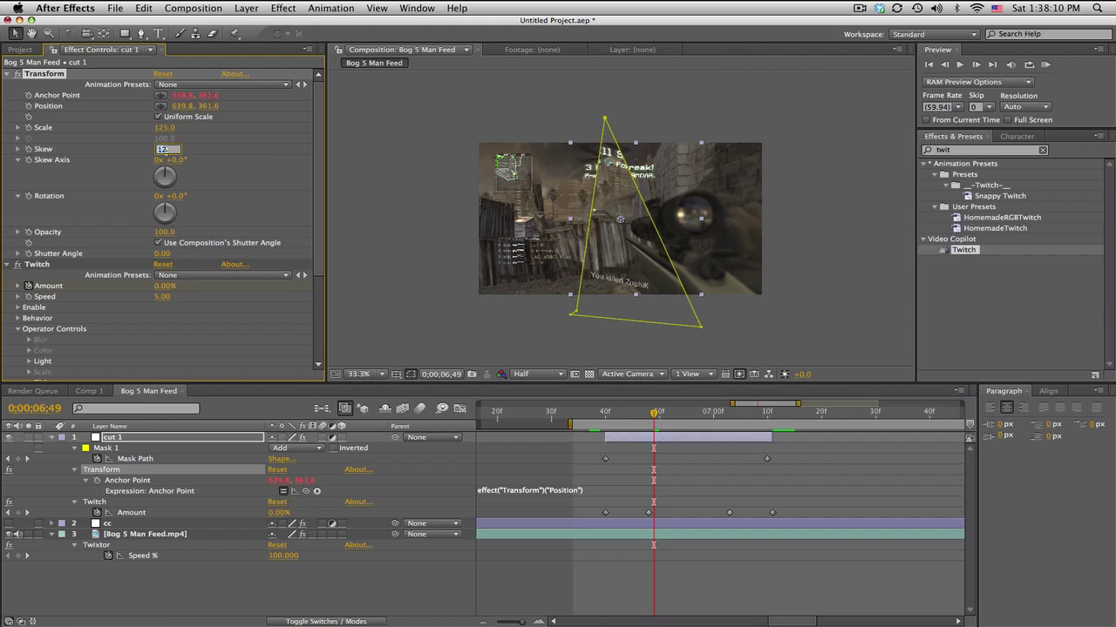
pyautogui.moveTo(193, 196)
pyautogui.mouseDown()
pyautogui.moveTo(161, 210)
pyautogui.moveTo(198, 199)
pyautogui.mouseUp()
pyautogui.click(653, 445)
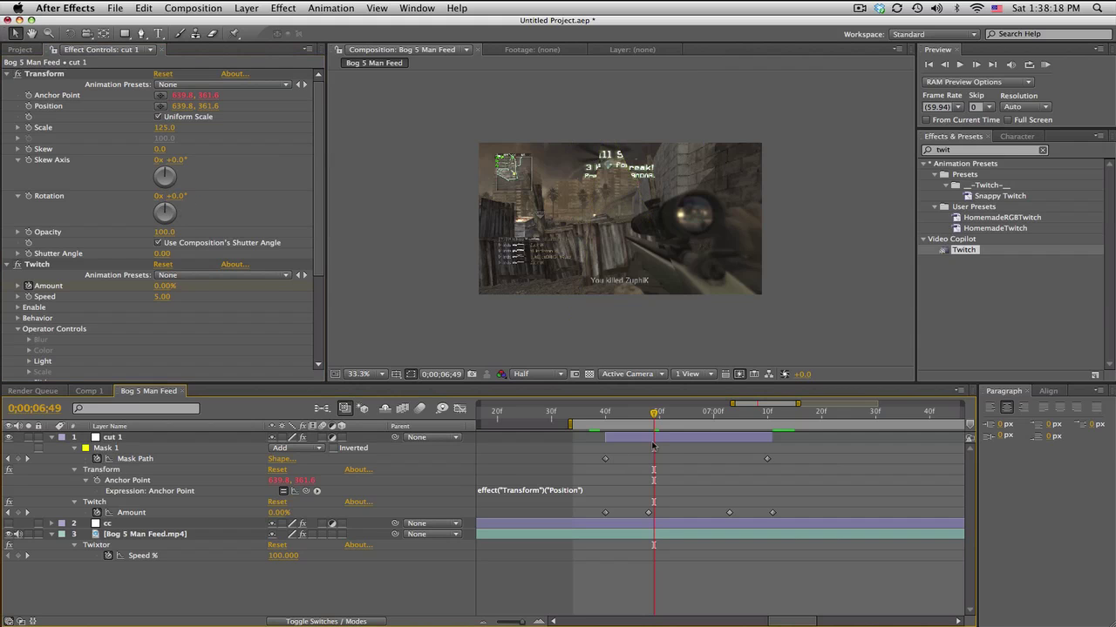
pyautogui.moveTo(610, 419); pyautogui.dragTo(775, 416)
# Duplicate cut 1 as cut 2, start it later, and go to its first frame 0;00;06;47
pyautogui.click(159, 439)
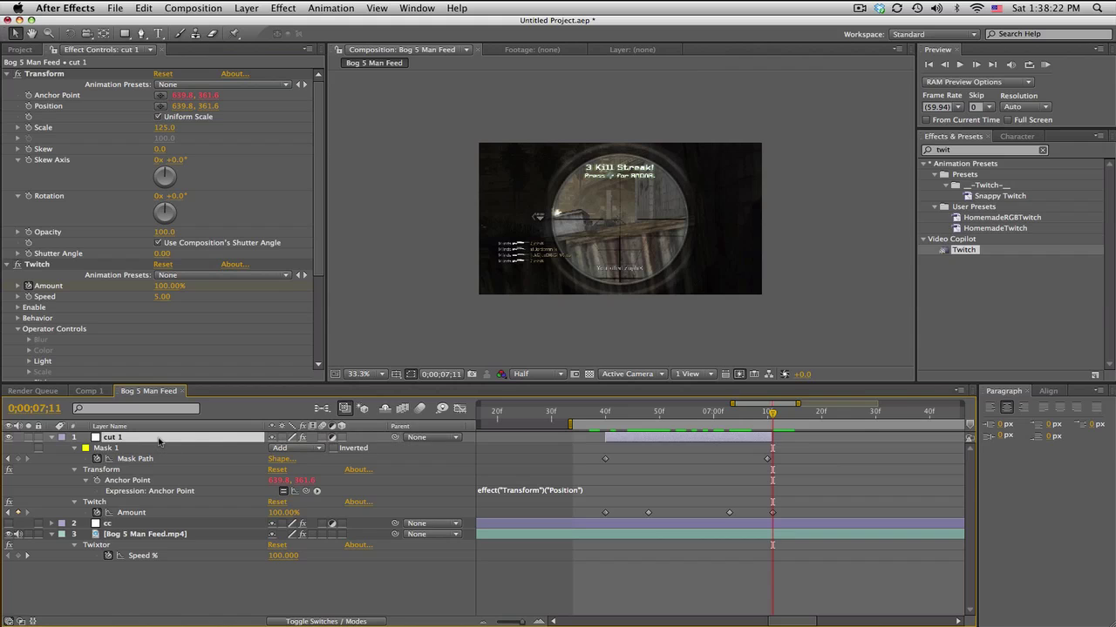
pyautogui.press('super+d')
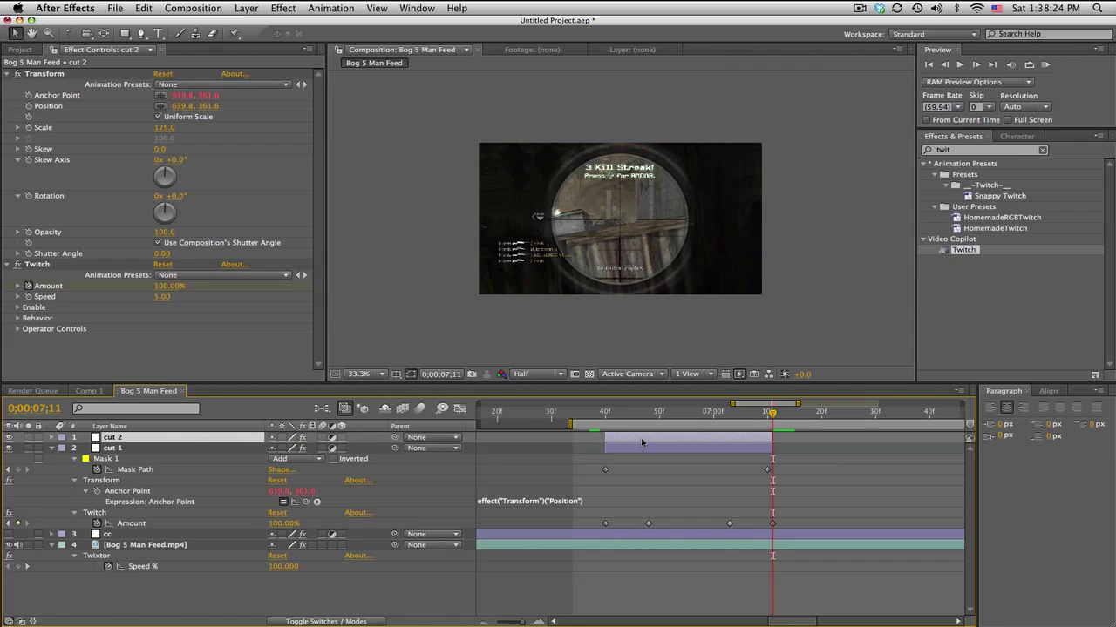
pyautogui.moveTo(642, 443); pyautogui.dragTo(679, 441)
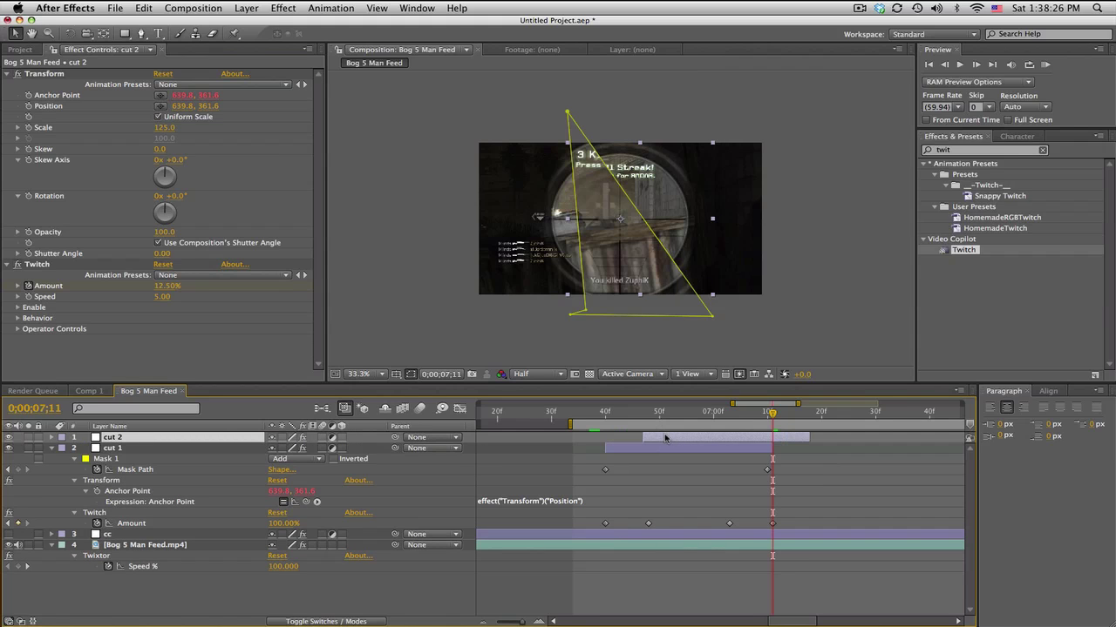
pyautogui.press('m')
pyautogui.click(645, 415)
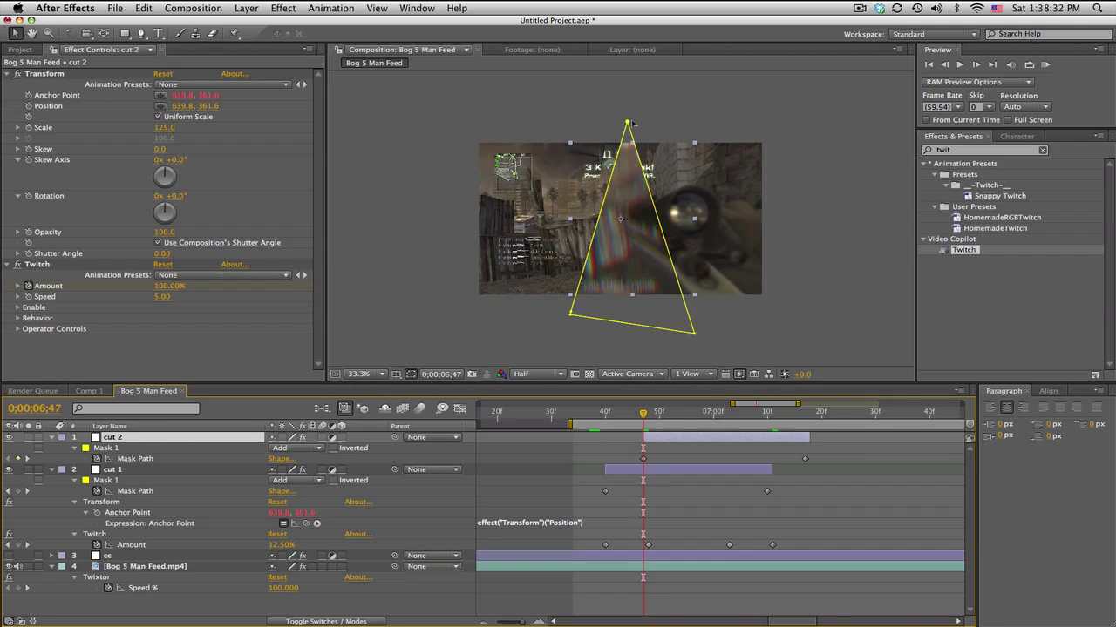
# Reshape cut 2's starting mask into a slanted four-sided slice across the lower frame
pyautogui.moveTo(628, 121); pyautogui.dragTo(804, 155)
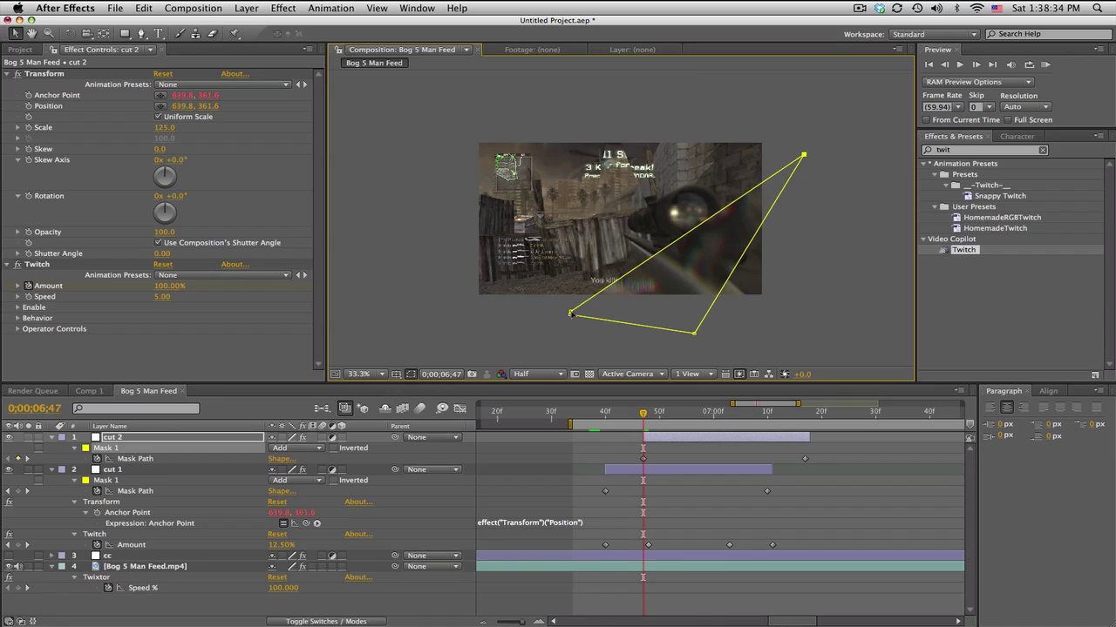
pyautogui.moveTo(569, 313); pyautogui.dragTo(416, 249)
pyautogui.click(569, 313)
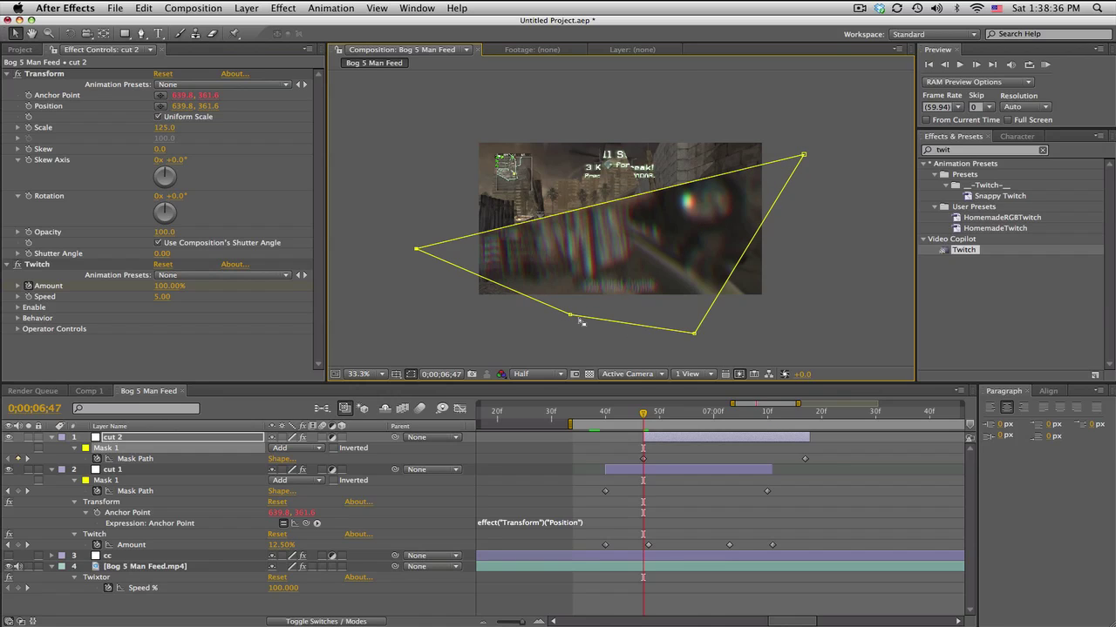
pyautogui.moveTo(569, 315); pyautogui.dragTo(404, 224)
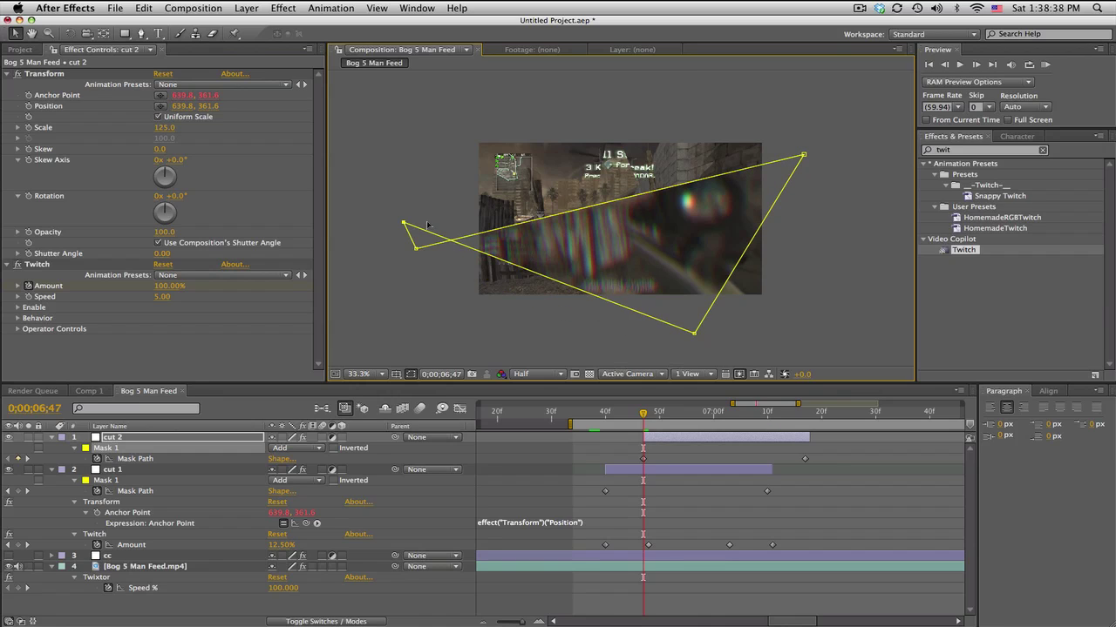
pyautogui.moveTo(694, 336); pyautogui.dragTo(440, 208)
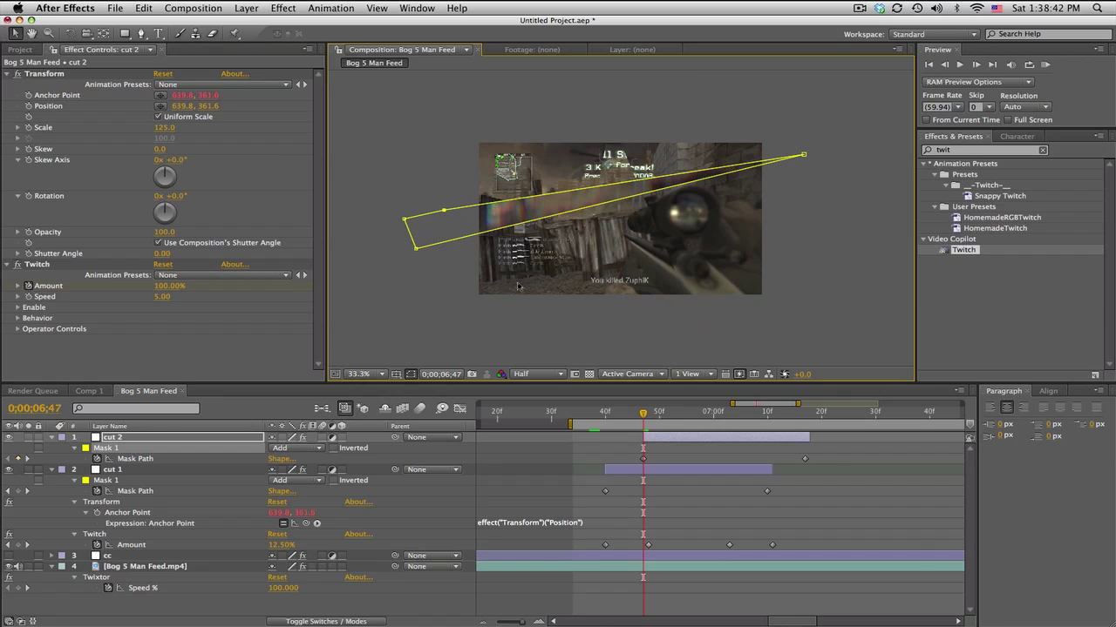
pyautogui.moveTo(417, 250); pyautogui.dragTo(798, 330)
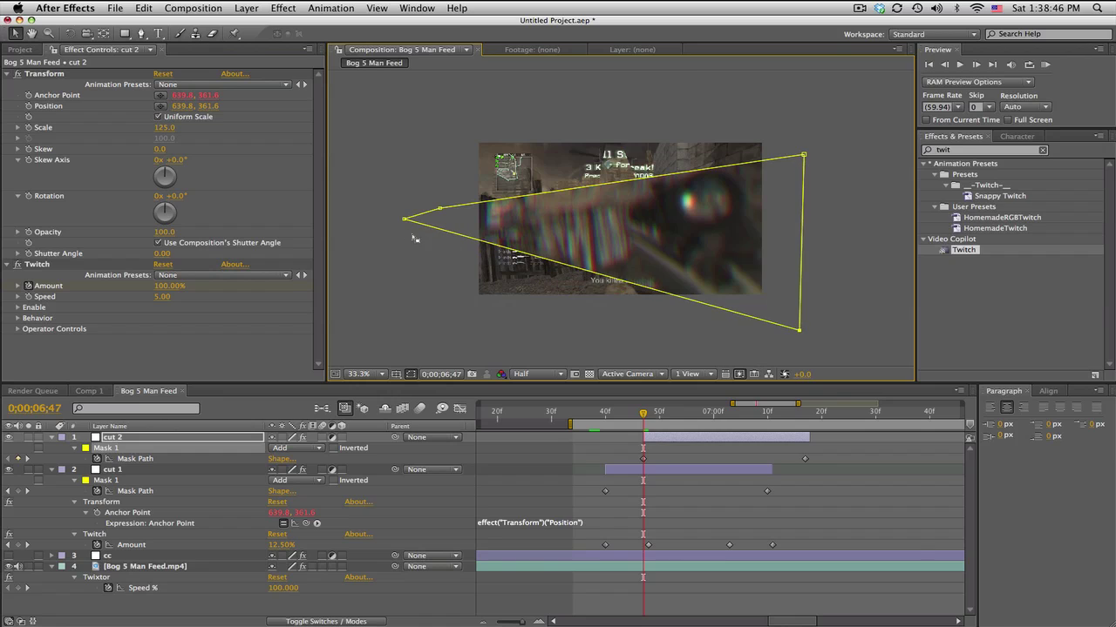
pyautogui.moveTo(403, 220); pyautogui.dragTo(425, 331)
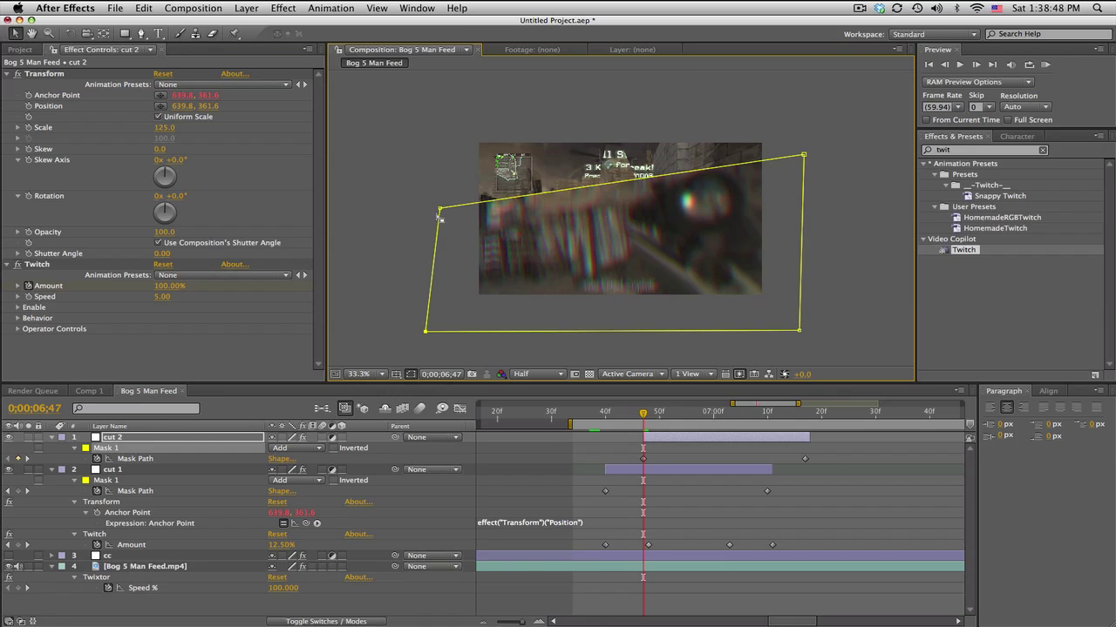
pyautogui.moveTo(439, 208); pyautogui.dragTo(396, 295)
# At 0;00;07;17, drag cut 2's mask corners outward and right into a new slanted shape
pyautogui.click(720, 513)
pyautogui.click(804, 413)
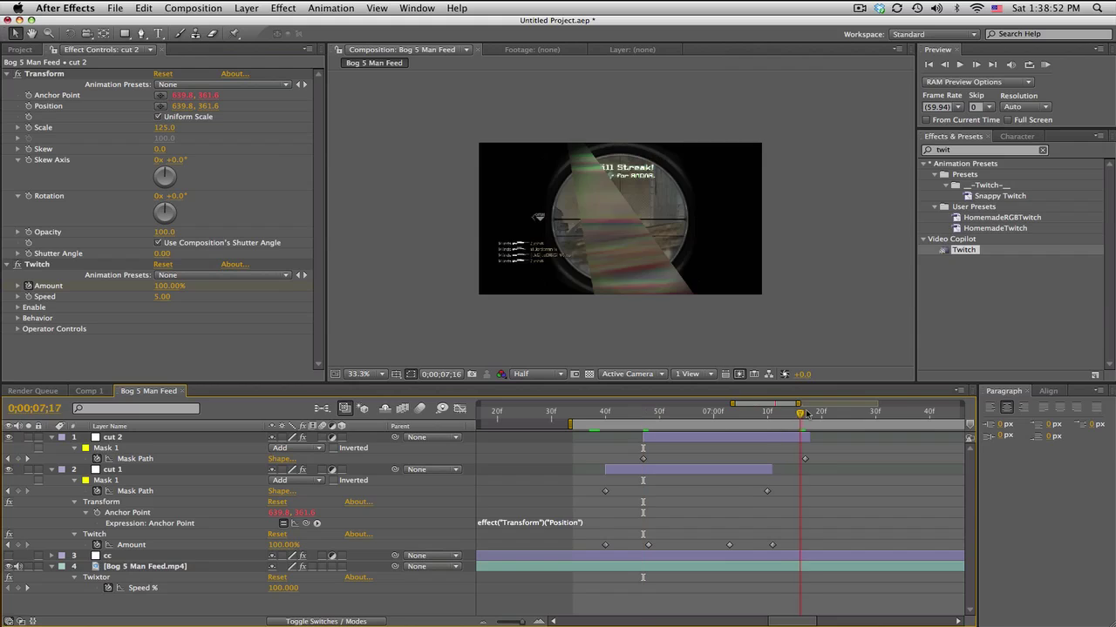
pyautogui.click(197, 438)
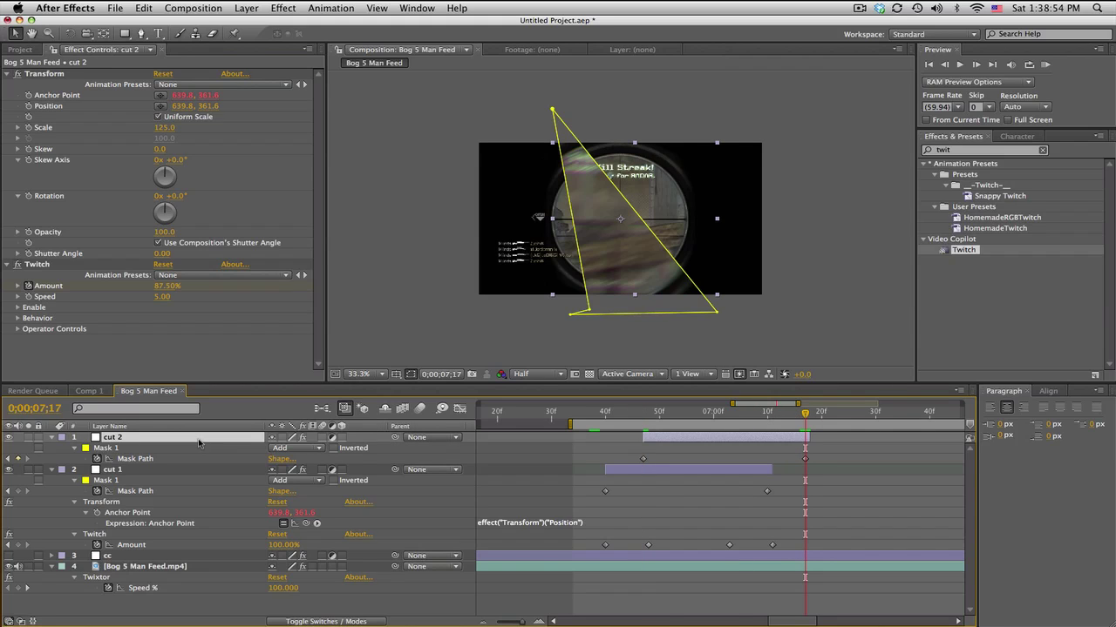
pyautogui.moveTo(589, 312); pyautogui.dragTo(434, 271)
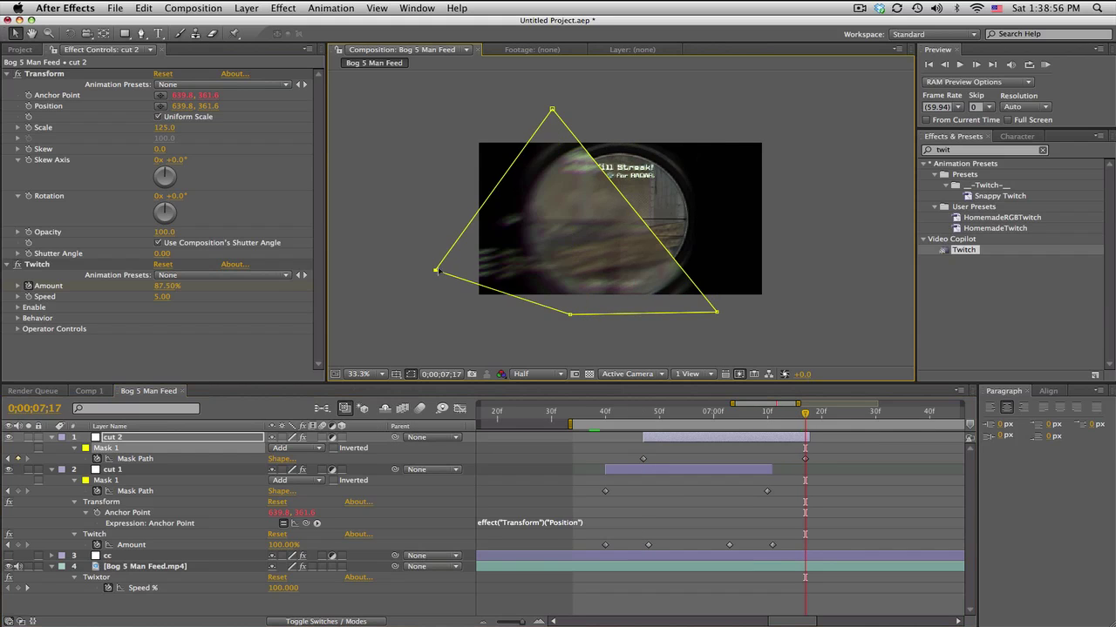
pyautogui.moveTo(552, 110); pyautogui.dragTo(810, 174)
pyautogui.moveTo(728, 314); pyautogui.dragTo(794, 315)
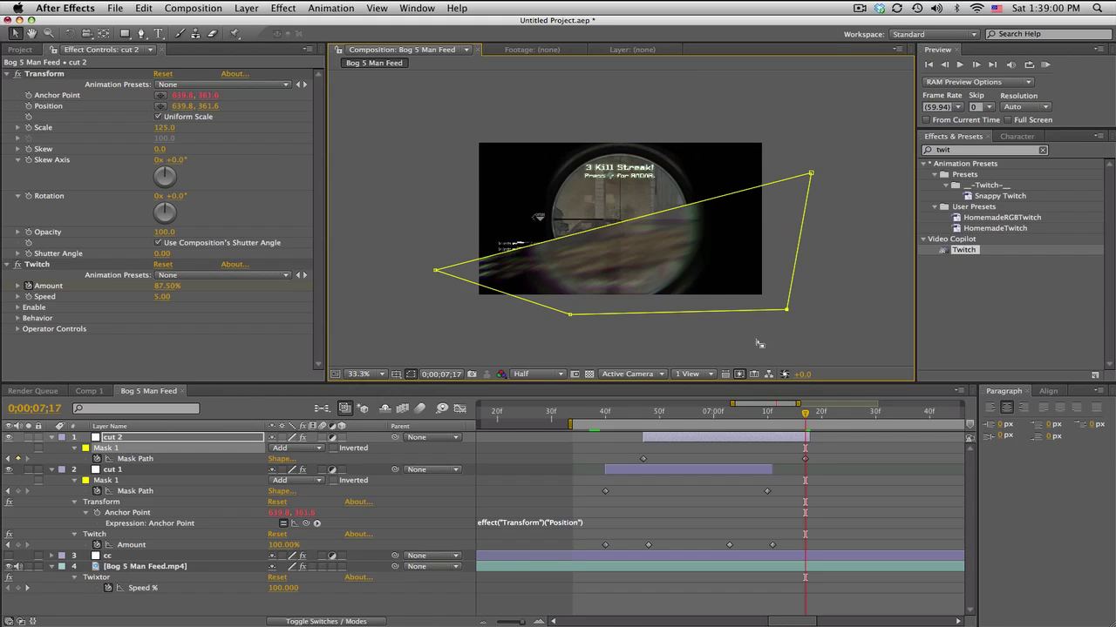
# Scrub the mask animation and move two lower corners to refine the end shape
pyautogui.click(646, 417)
pyautogui.moveTo(660, 417); pyautogui.dragTo(805, 413)
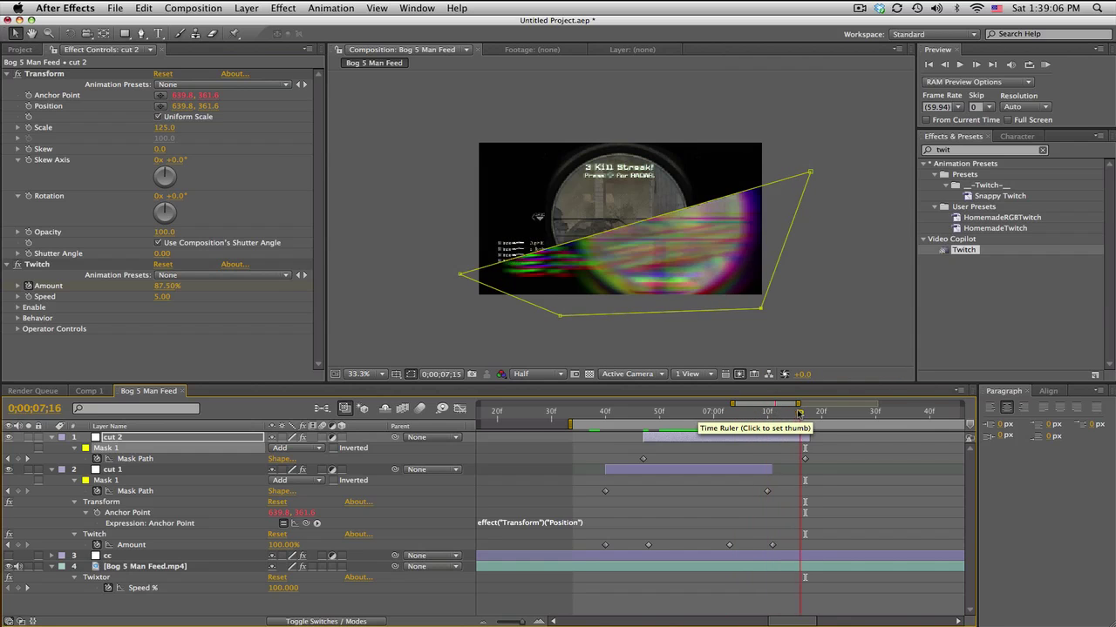
pyautogui.moveTo(434, 270); pyautogui.dragTo(734, 314)
pyautogui.moveTo(784, 315); pyautogui.dragTo(416, 253)
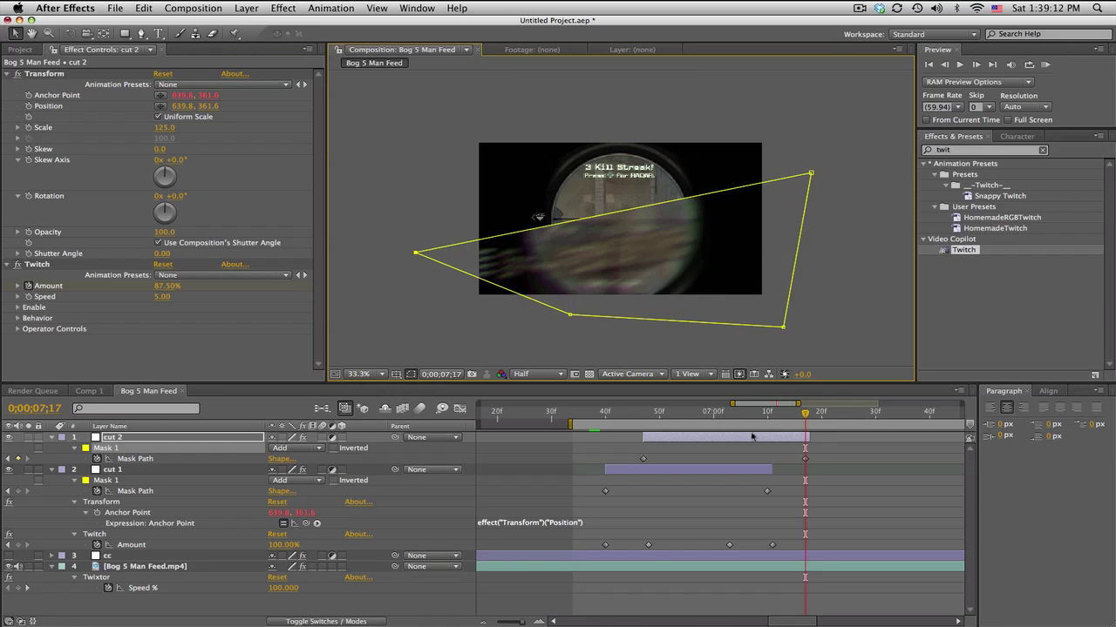
# Step through frames near cut 2's end and play the glitch from its first mask keyframe
pyautogui.click(677, 413)
pyautogui.click(704, 413)
pyautogui.click(758, 413)
pyautogui.click(838, 510)
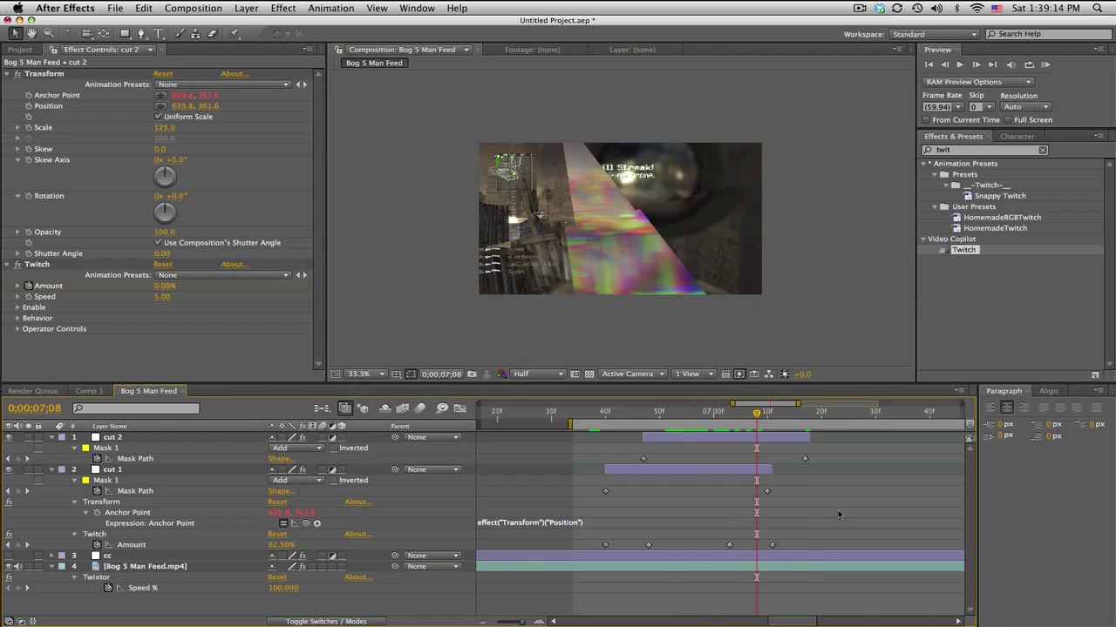
pyautogui.click(643, 414)
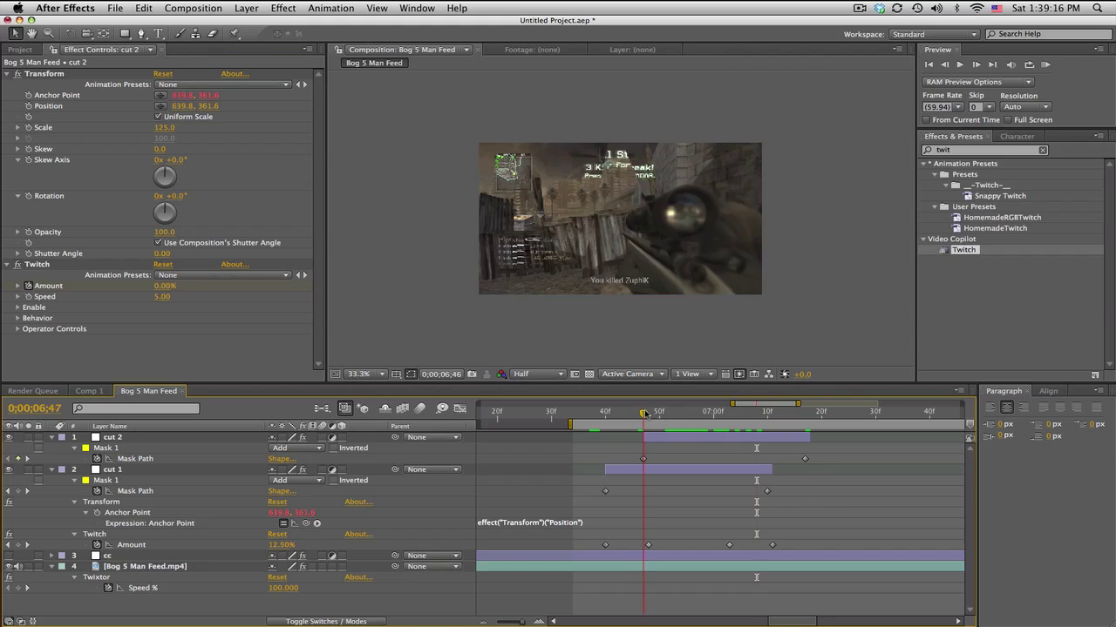
pyautogui.press('space')
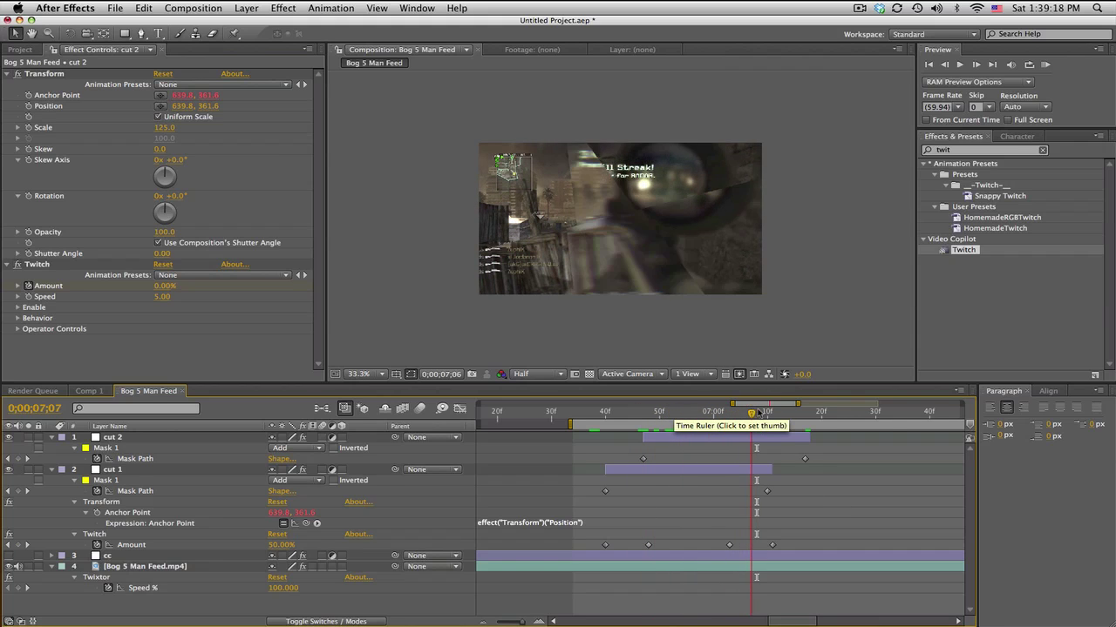
pyautogui.moveTo(752, 413)
pyautogui.mouseDown()
pyautogui.moveTo(615, 413)
pyautogui.moveTo(745, 413)
pyautogui.mouseUp()
# Set the viewer magnification to Fit and scrub back to 0;00;06;56
pyautogui.click(360, 374)
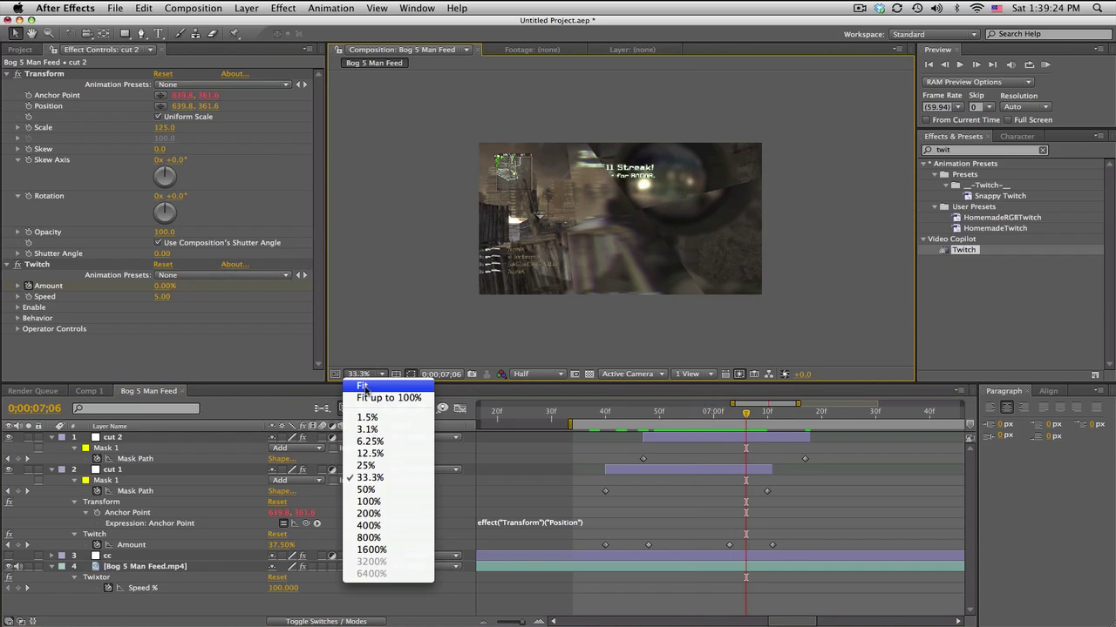
pyautogui.click(363, 387)
pyautogui.moveTo(639, 413); pyautogui.dragTo(821, 413)
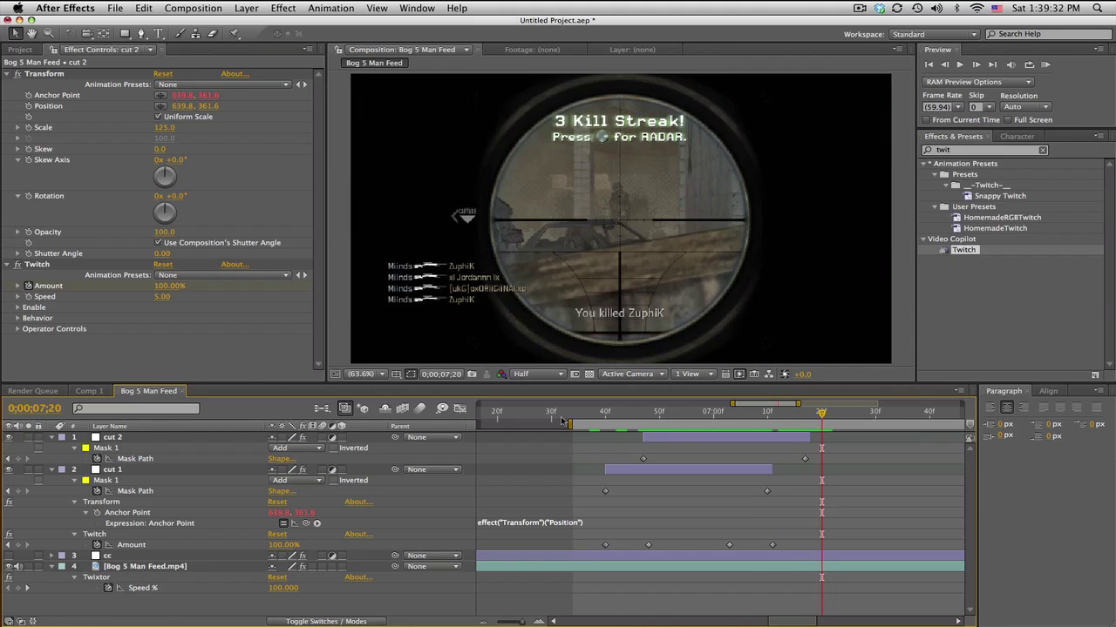
# With the timeline zoomed out, move to 0;00;08;19 in the slowed footage and select cut 2
pyautogui.click(643, 566)
pyautogui.press('Home')
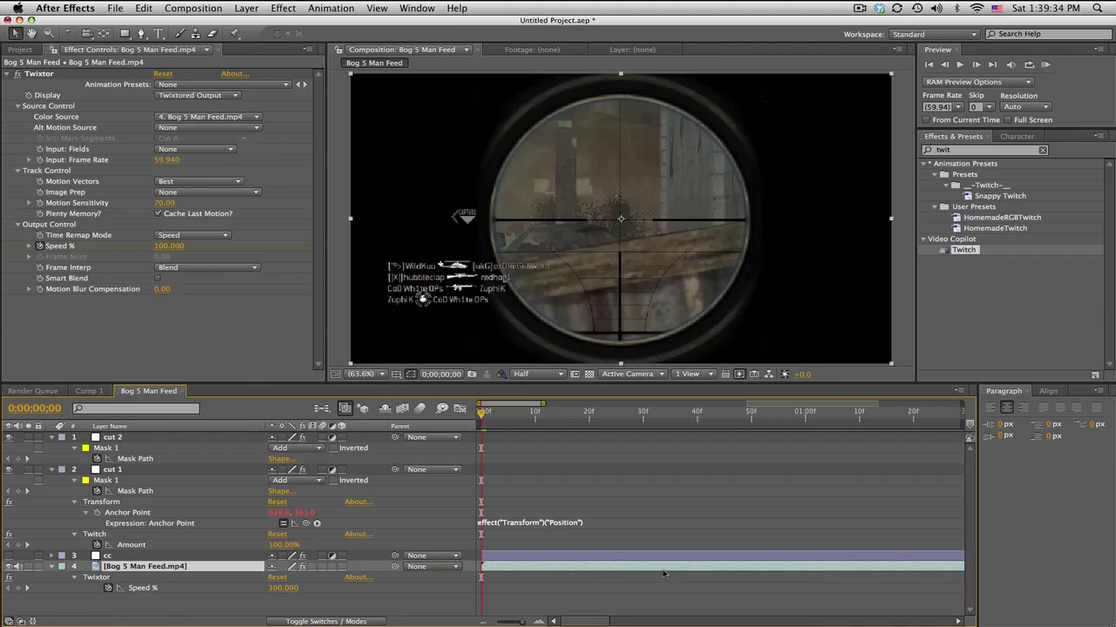
pyautogui.press('-')
pyautogui.press('-')
pyautogui.press('-')
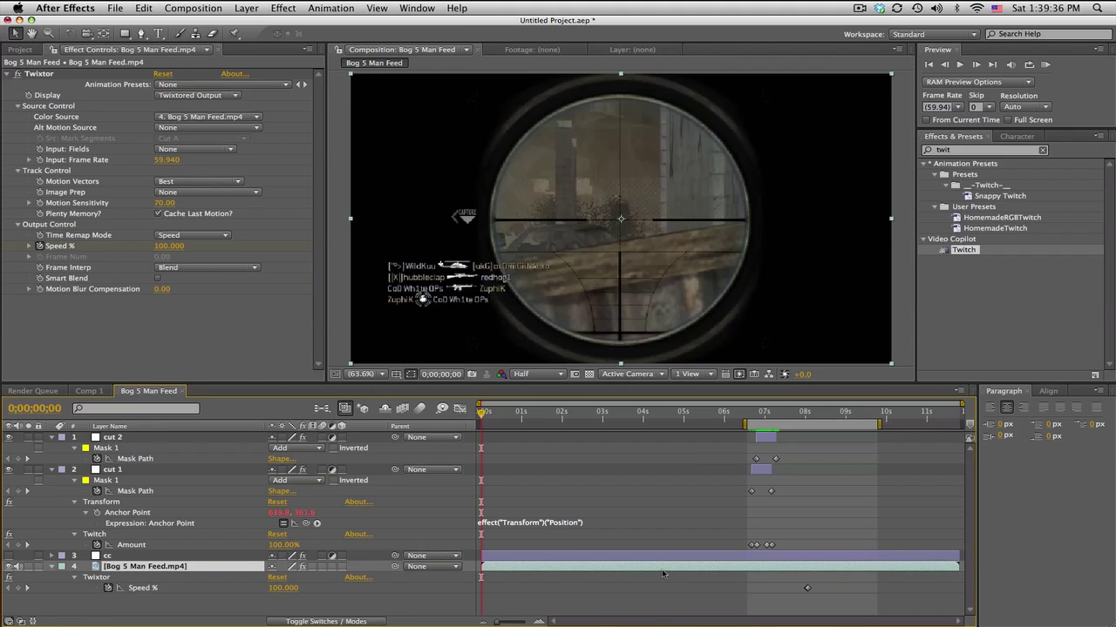
pyautogui.moveTo(800, 413); pyautogui.dragTo(817, 413)
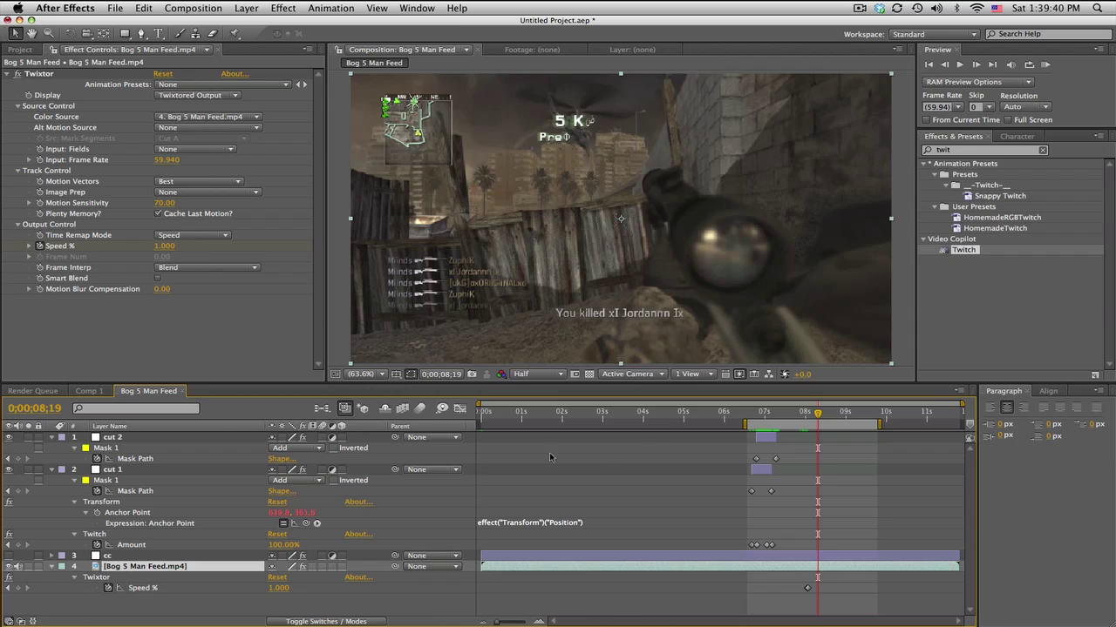
pyautogui.click(133, 439)
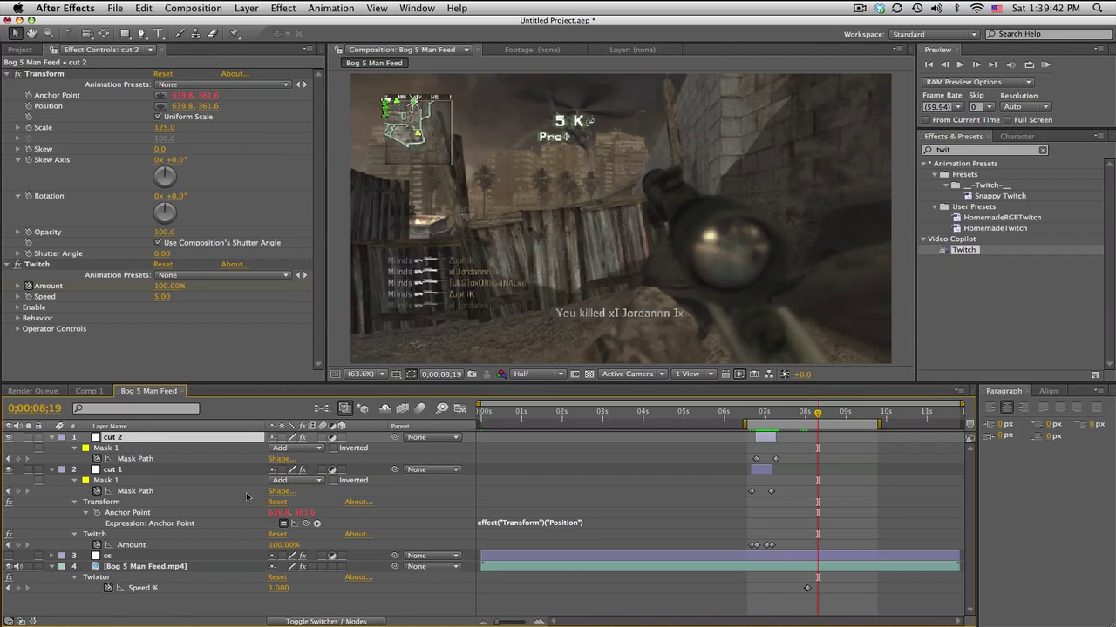
# Duplicate cut 2 into a new cut 3 layer and zoom the timeline in around it
pyautogui.press('super+d')
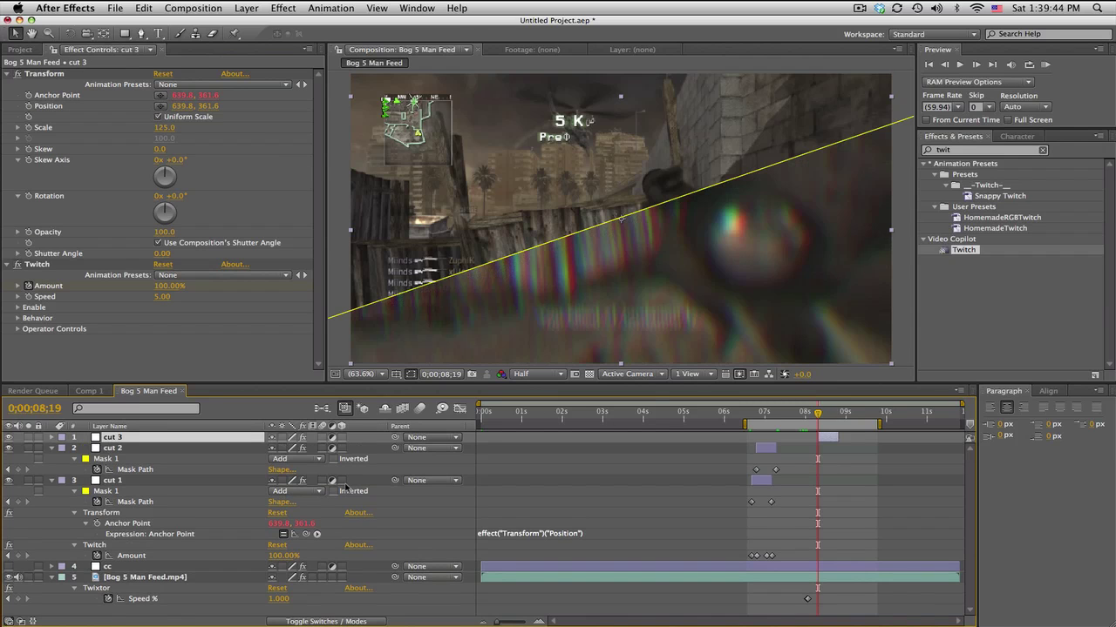
pyautogui.press('=')
pyautogui.press('=')
pyautogui.moveTo(810, 403); pyautogui.dragTo(864, 403)
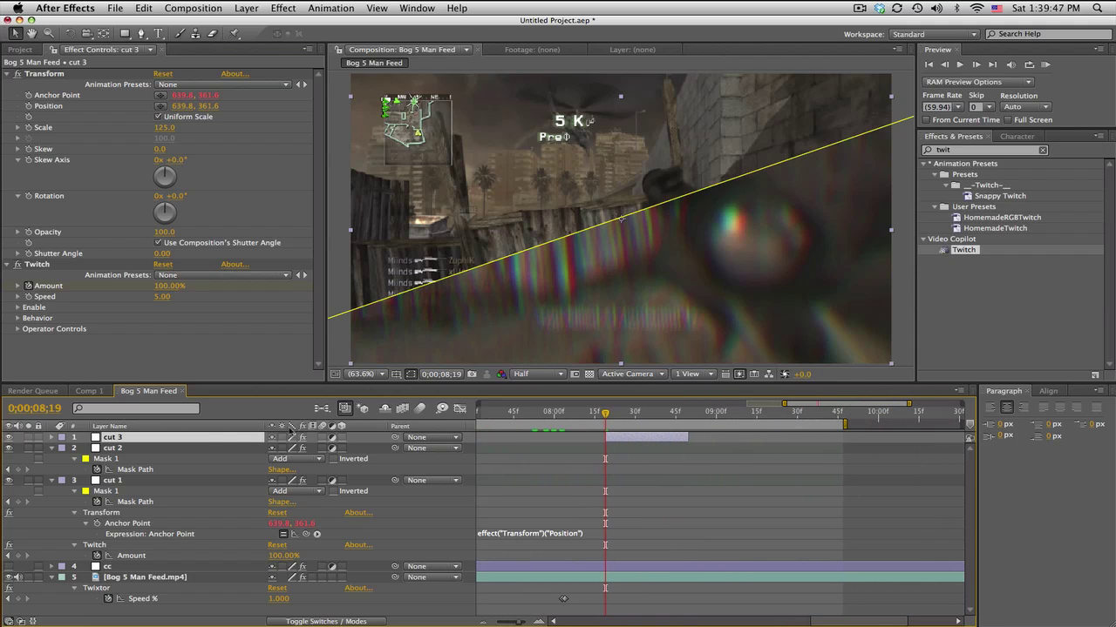
# Set the viewer to 25%, disable cut 3's Twitch, and list its keyframed properties
pyautogui.click(361, 373)
pyautogui.click(381, 465)
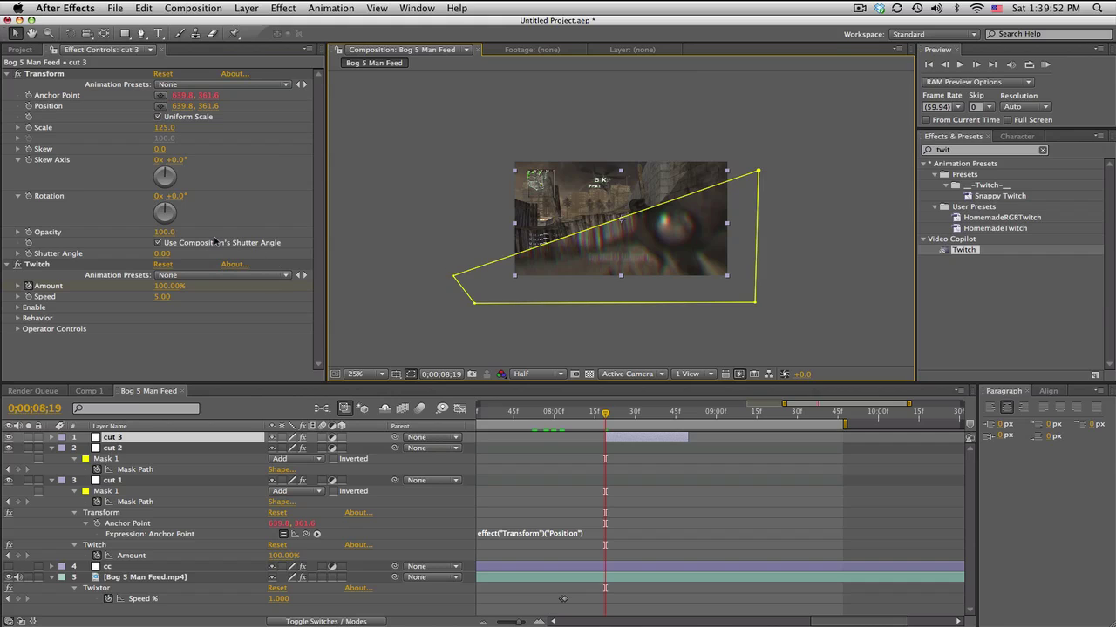
pyautogui.click(18, 267)
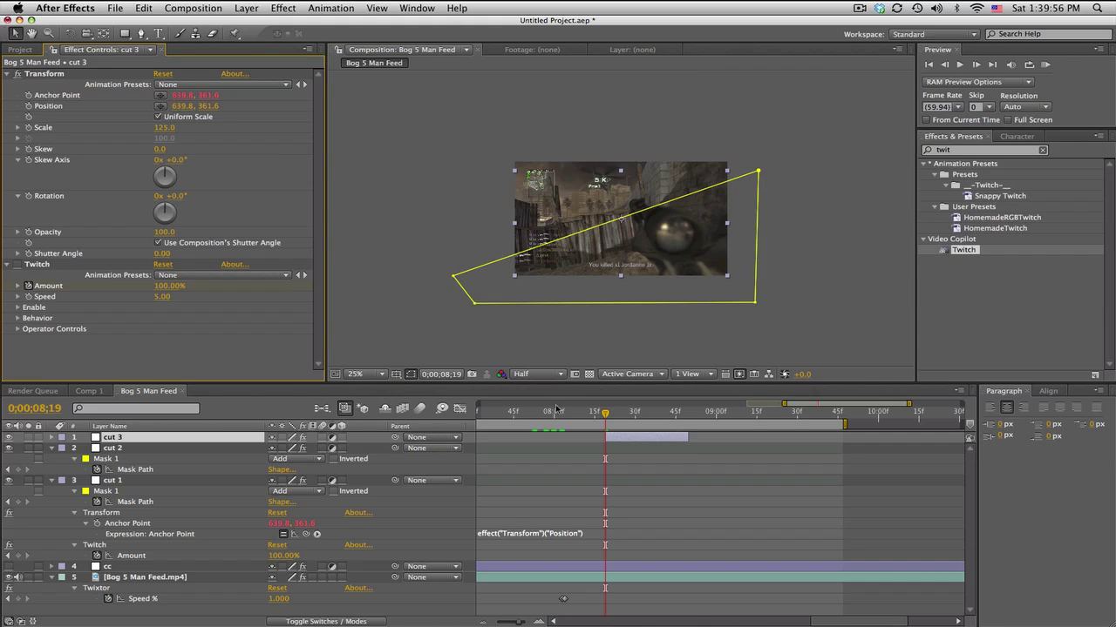
pyautogui.press('u')
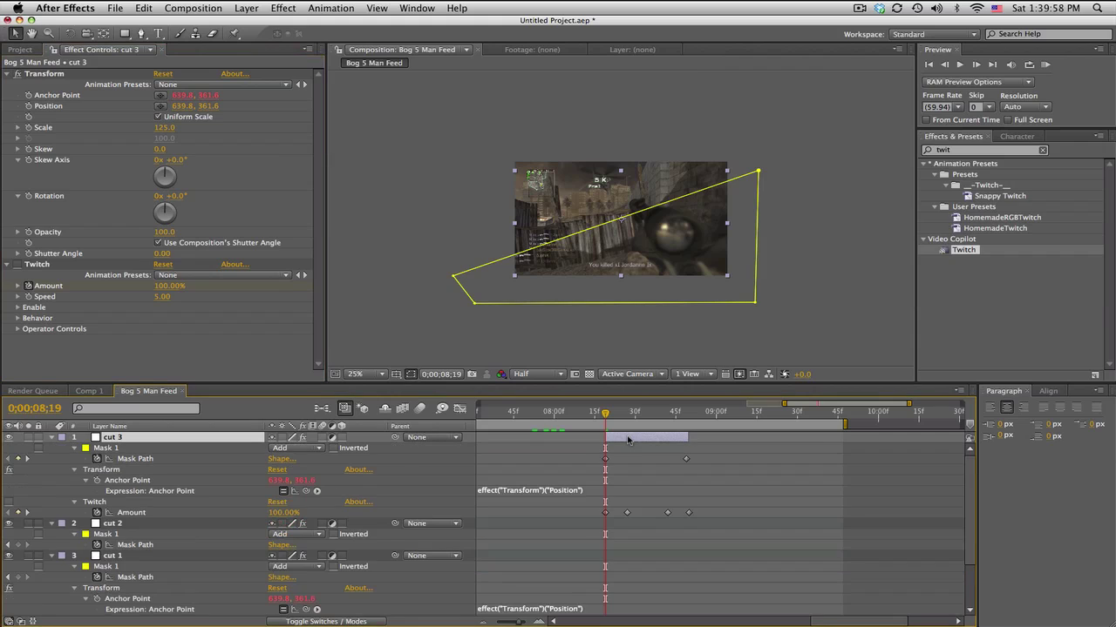
# Drag cut 3's mask corners into a new slanted slice
pyautogui.click(448, 256)
pyautogui.click(185, 436)
pyautogui.moveTo(453, 279); pyautogui.dragTo(434, 170)
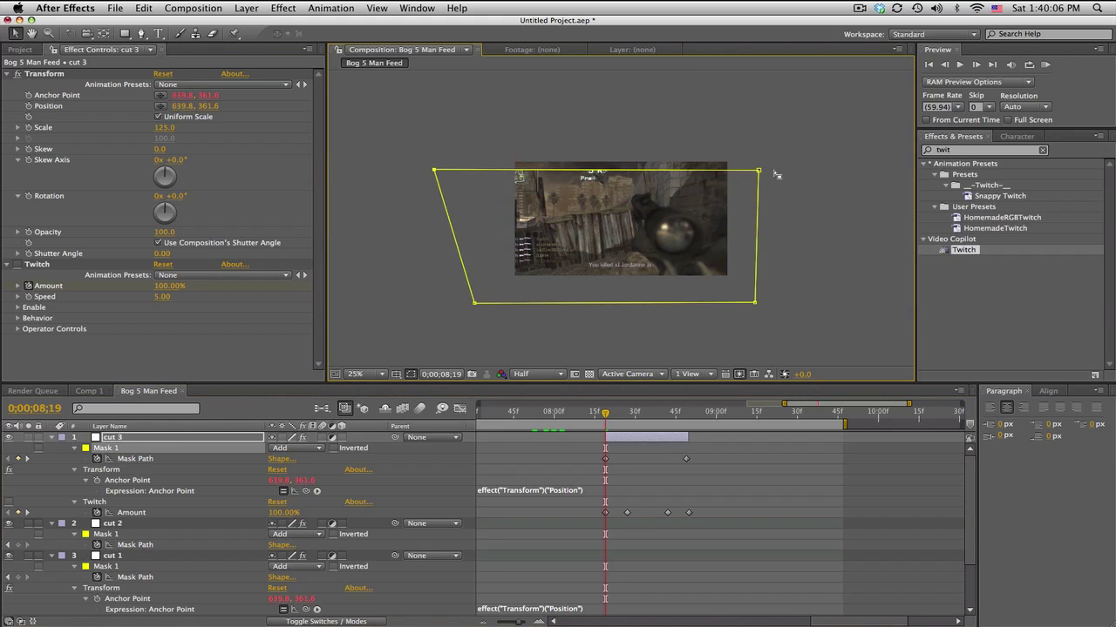
pyautogui.moveTo(758, 171); pyautogui.dragTo(646, 284)
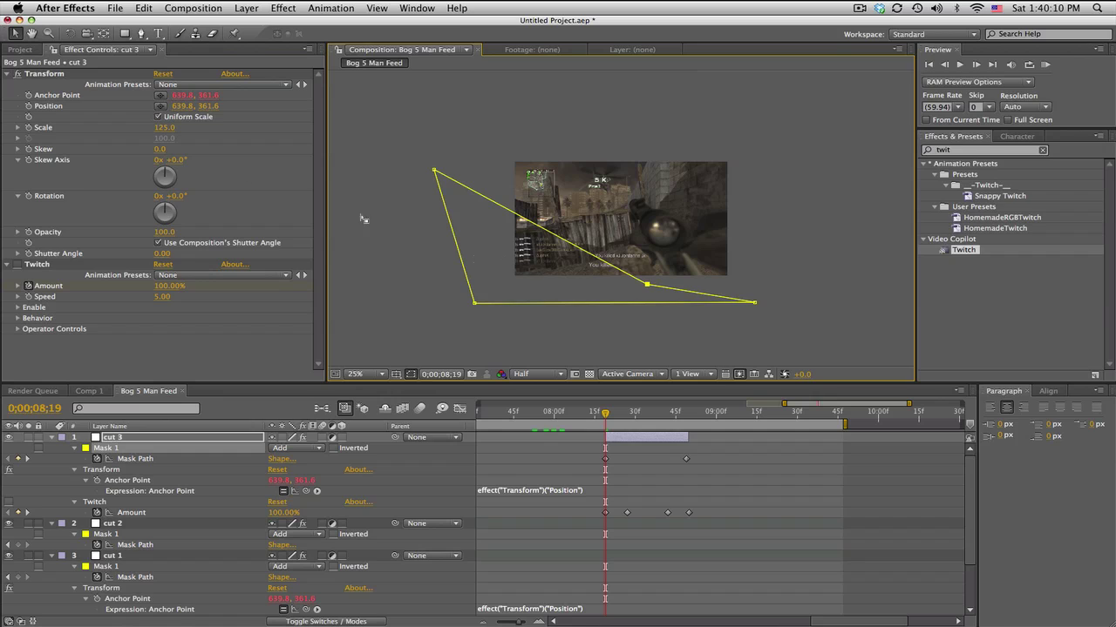
# Move cut 3's Transform anchor point to 212.2, 482.6, with the viewer set to Fit
pyautogui.click(50, 76)
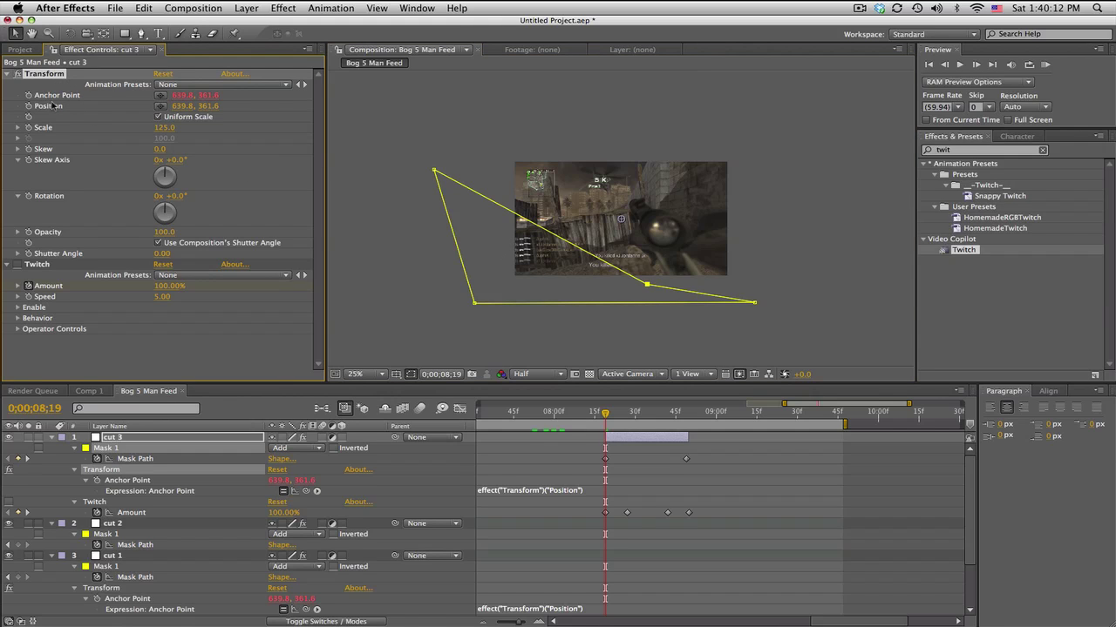
pyautogui.click(620, 219)
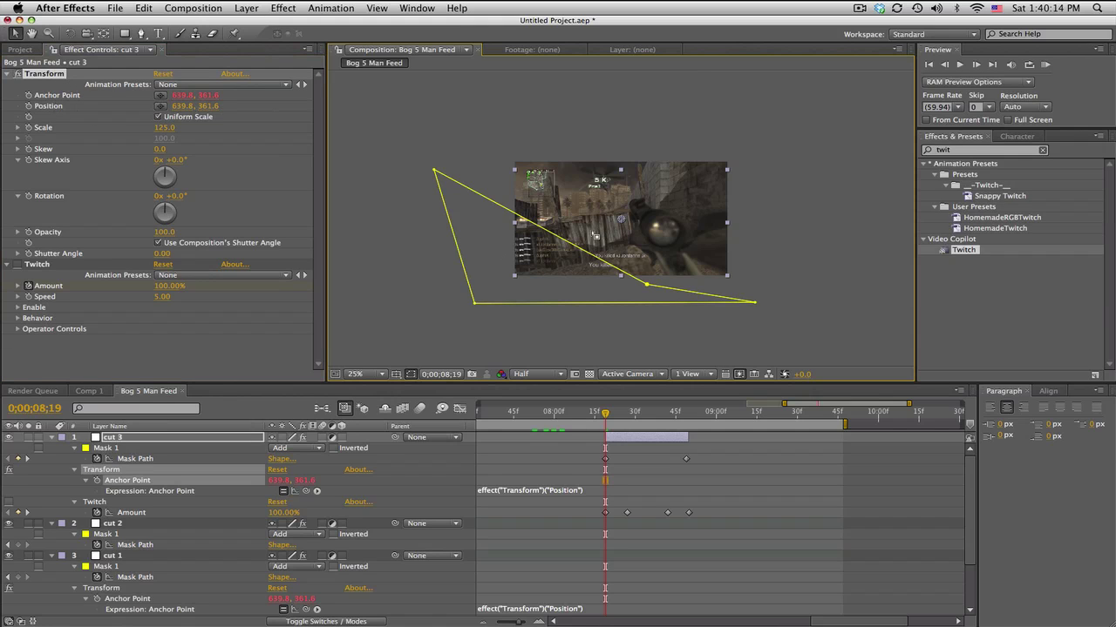
pyautogui.click(558, 248)
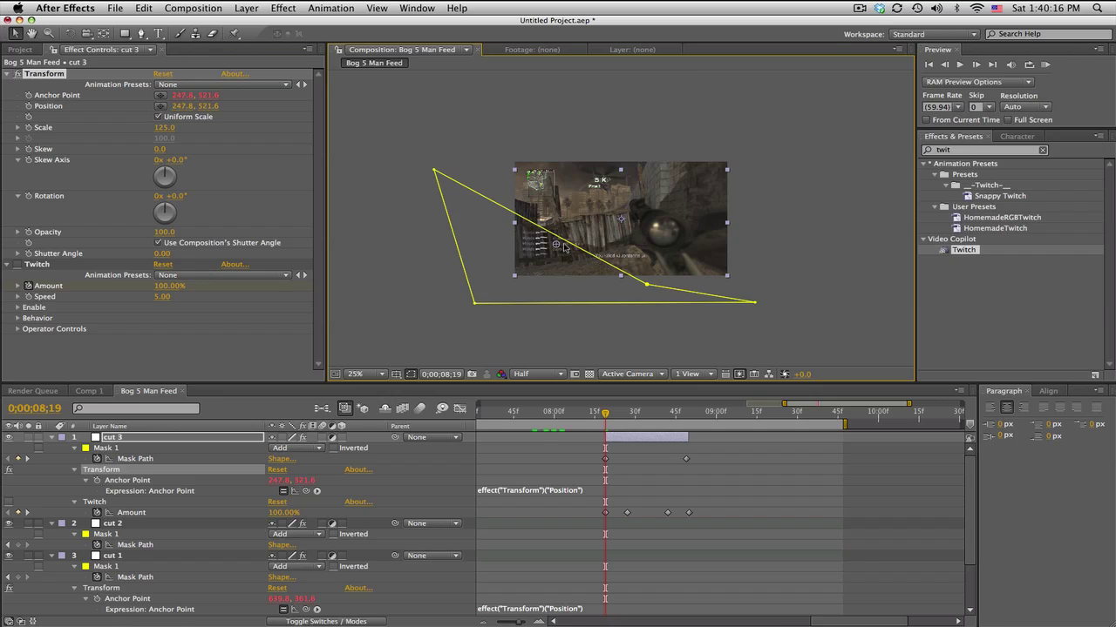
pyautogui.moveTo(558, 248); pyautogui.dragTo(554, 241)
pyautogui.click(370, 374)
pyautogui.click(363, 386)
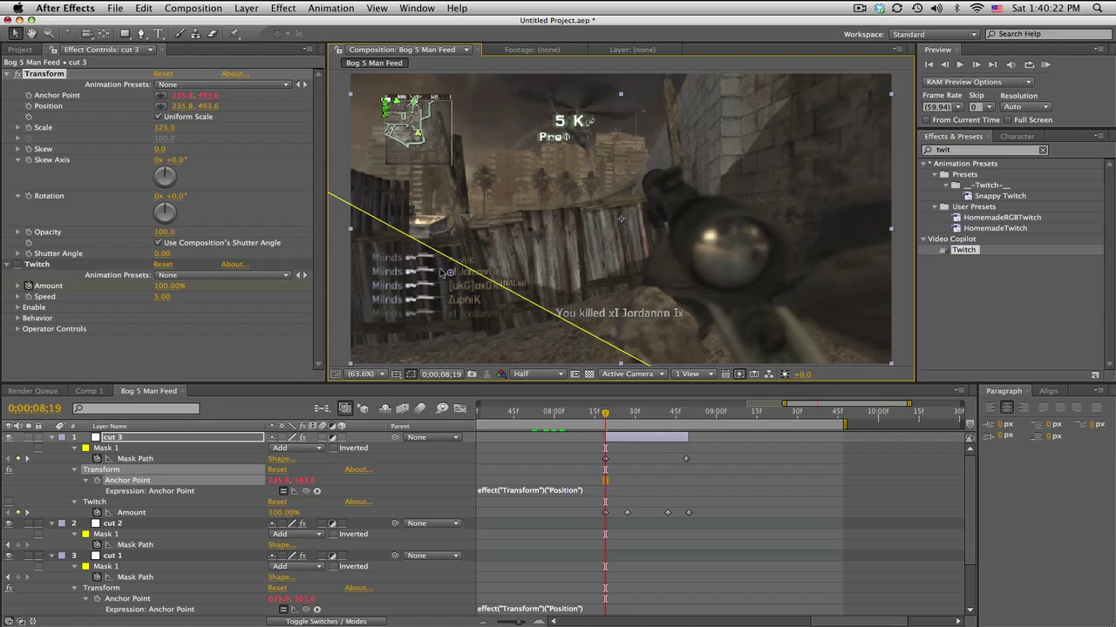
pyautogui.moveTo(442, 271); pyautogui.dragTo(434, 268)
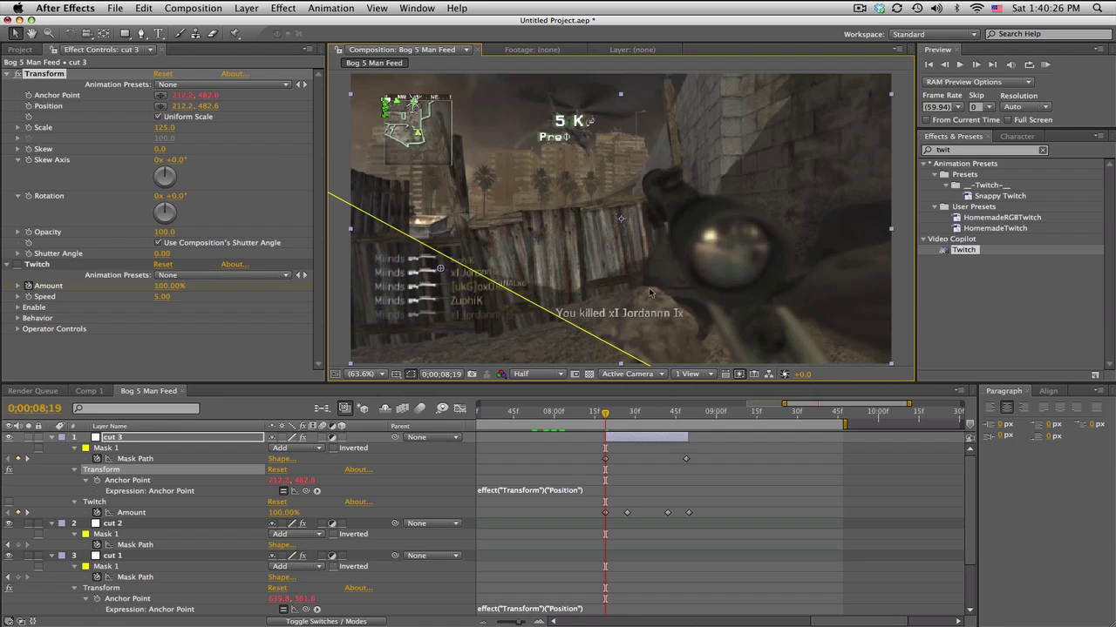
# At the 0;00;08;49 keyframe, viewer at 33.3%, drag cut 3's mask into a wider slanted outline
pyautogui.click(27, 459)
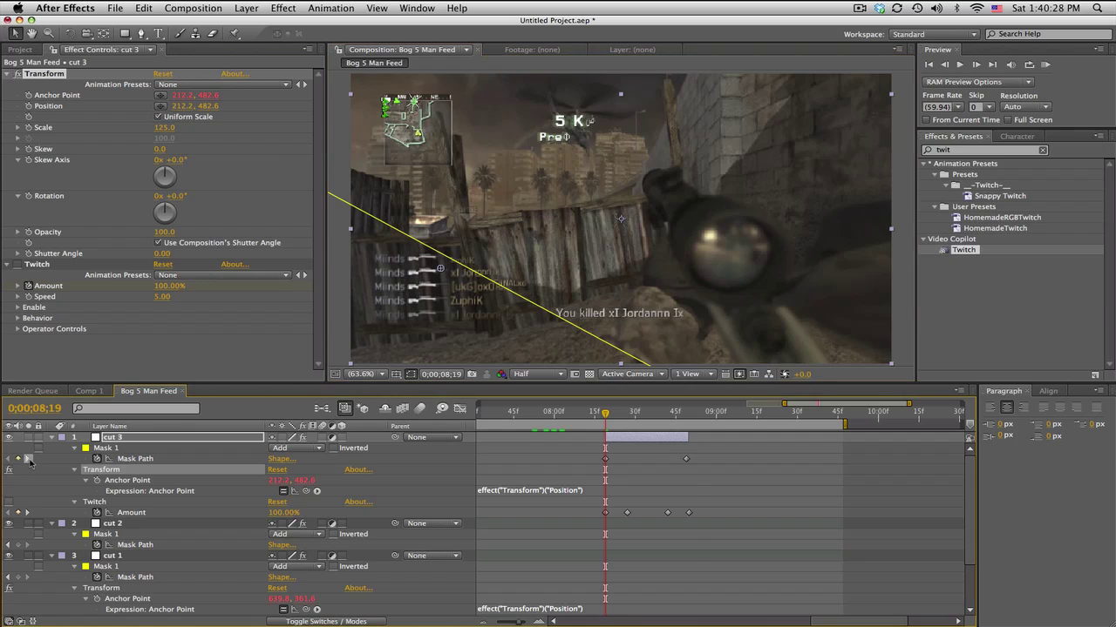
pyautogui.click(364, 379)
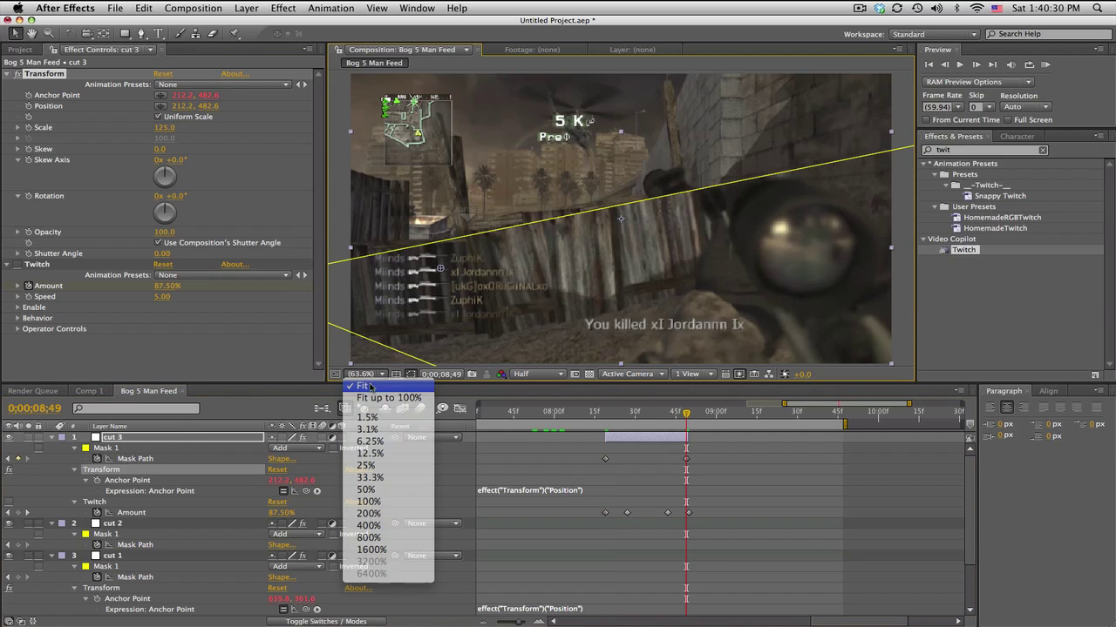
pyautogui.click(376, 479)
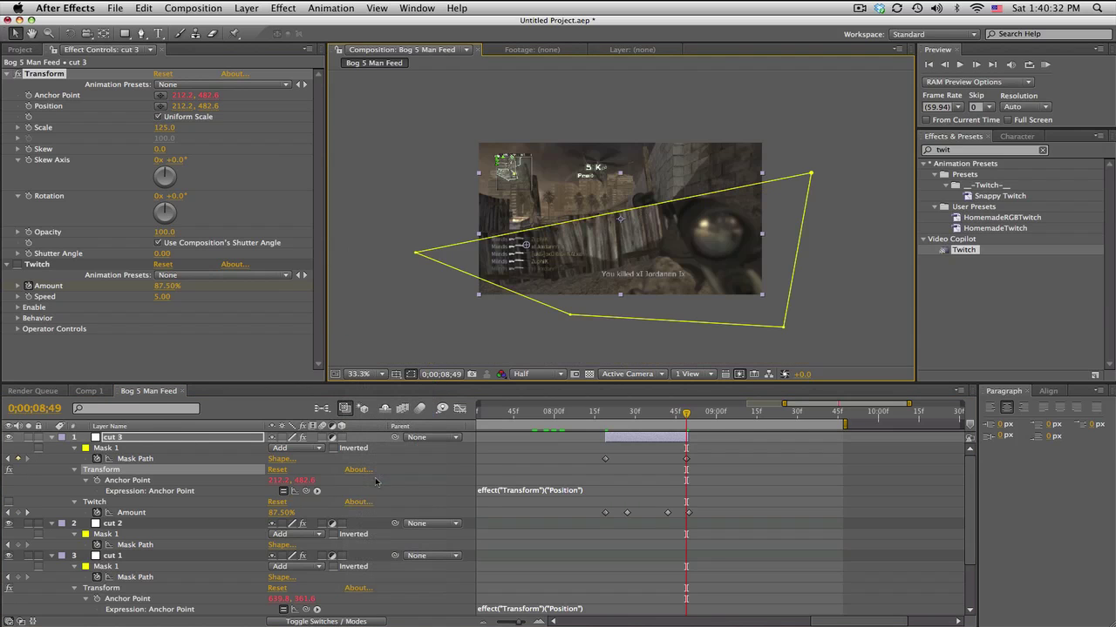
pyautogui.moveTo(572, 316); pyautogui.dragTo(482, 346)
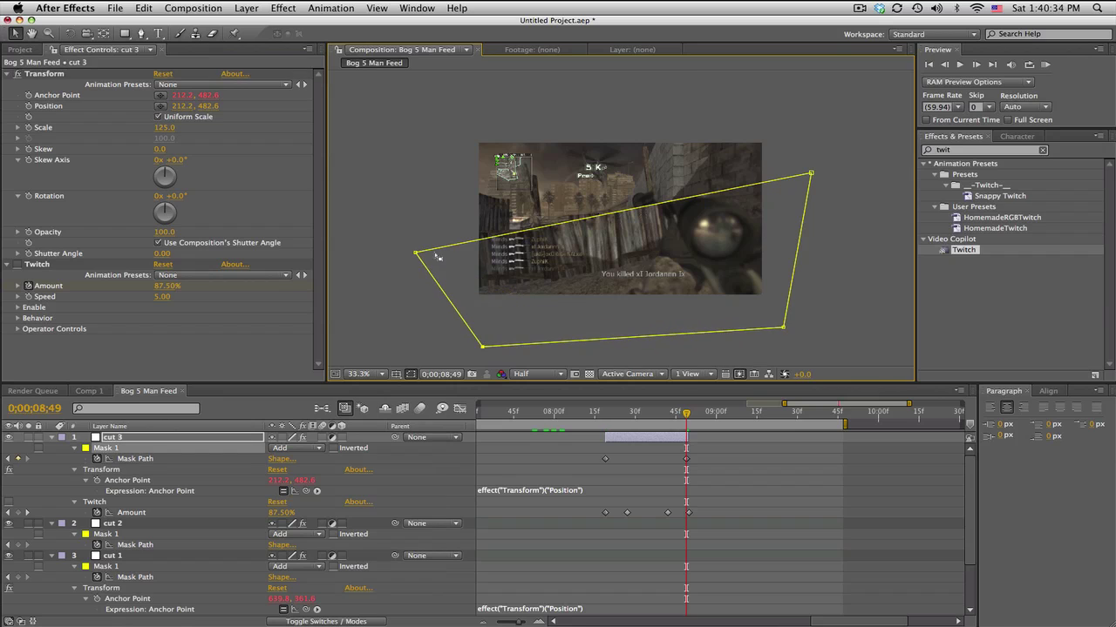
pyautogui.moveTo(415, 252); pyautogui.dragTo(416, 214)
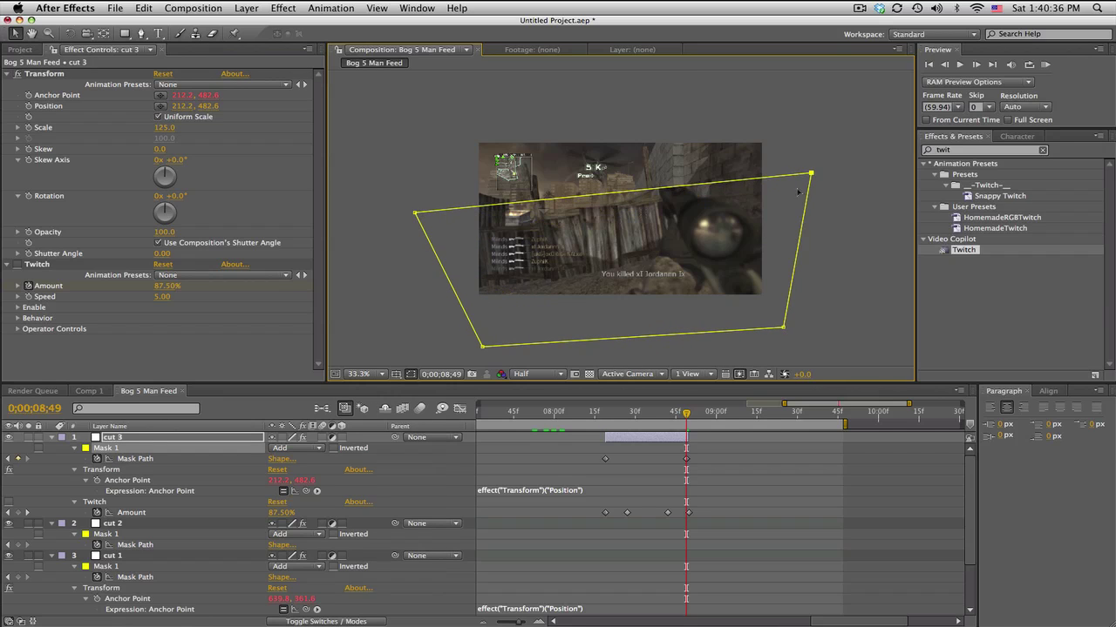
pyautogui.moveTo(809, 174); pyautogui.dragTo(670, 305)
pyautogui.moveTo(415, 213); pyautogui.dragTo(416, 161)
pyautogui.moveTo(612, 416); pyautogui.dragTo(669, 415)
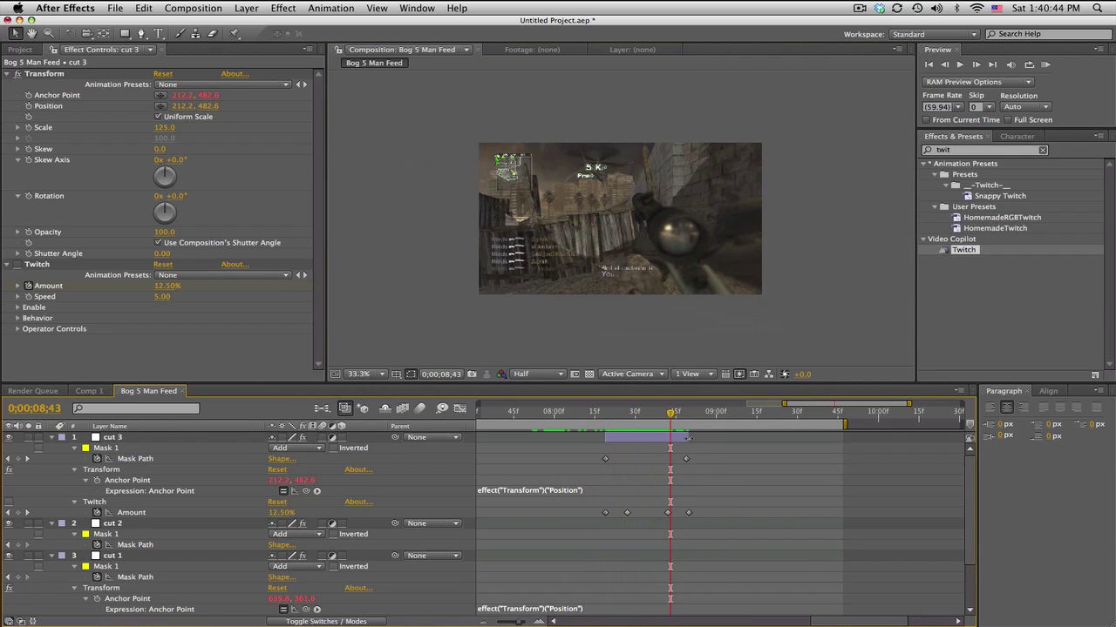
# Extend cut 3's out point later and delete its last two Twitch Amount keyframes
pyautogui.click(621, 218)
pyautogui.moveTo(831, 443); pyautogui.dragTo(906, 441)
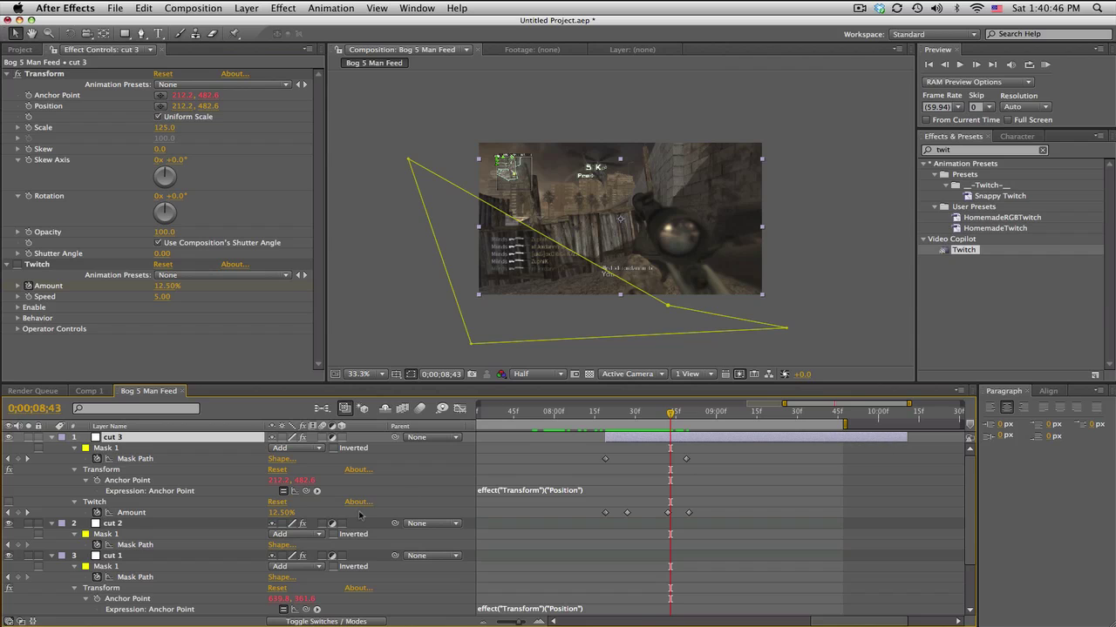
pyautogui.moveTo(704, 526); pyautogui.dragTo(657, 501)
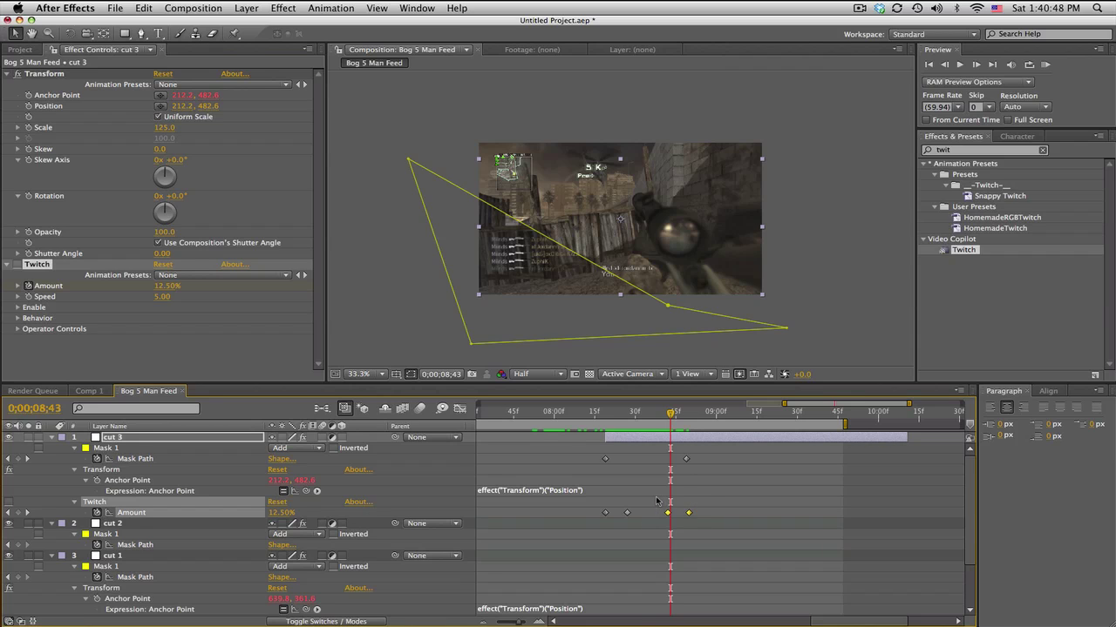
pyautogui.press('Delete')
# Re-enable cut 3's Twitch and preview the glitch timing from 0;00;08;27
pyautogui.moveTo(610, 413)
pyautogui.mouseDown()
pyautogui.moveTo(635, 413)
pyautogui.moveTo(618, 413)
pyautogui.mouseUp()
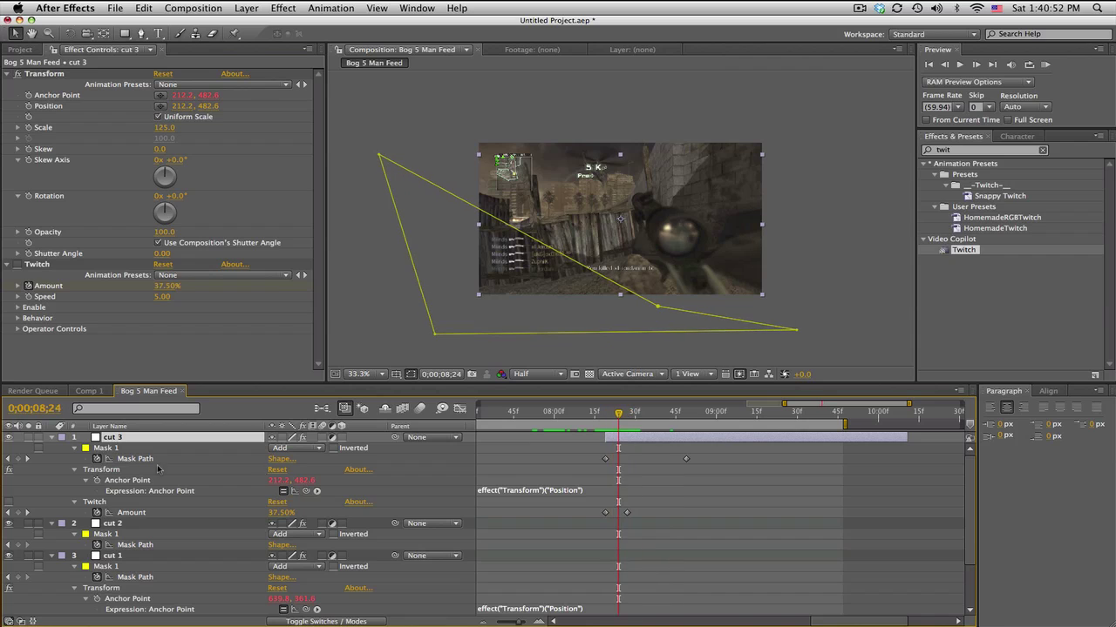
pyautogui.click(15, 271)
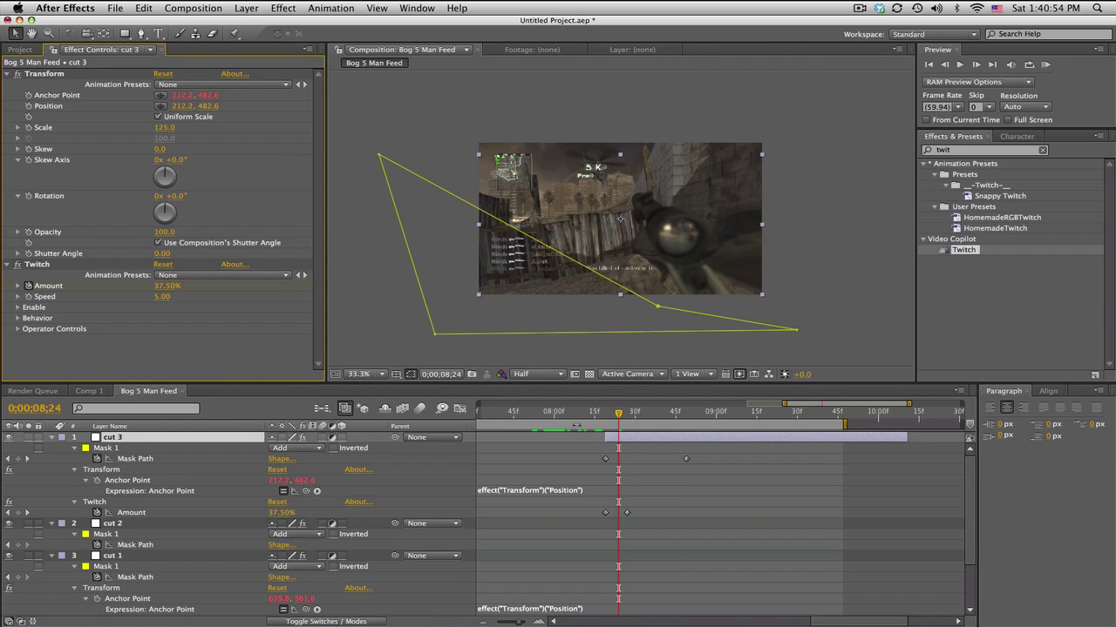
pyautogui.moveTo(596, 413); pyautogui.dragTo(835, 422)
# Change the footage's Twixtor Speed % keyframe from 1.000 to 3.000 and preview the faster footage
pyautogui.scroll(-3, 974, 487)
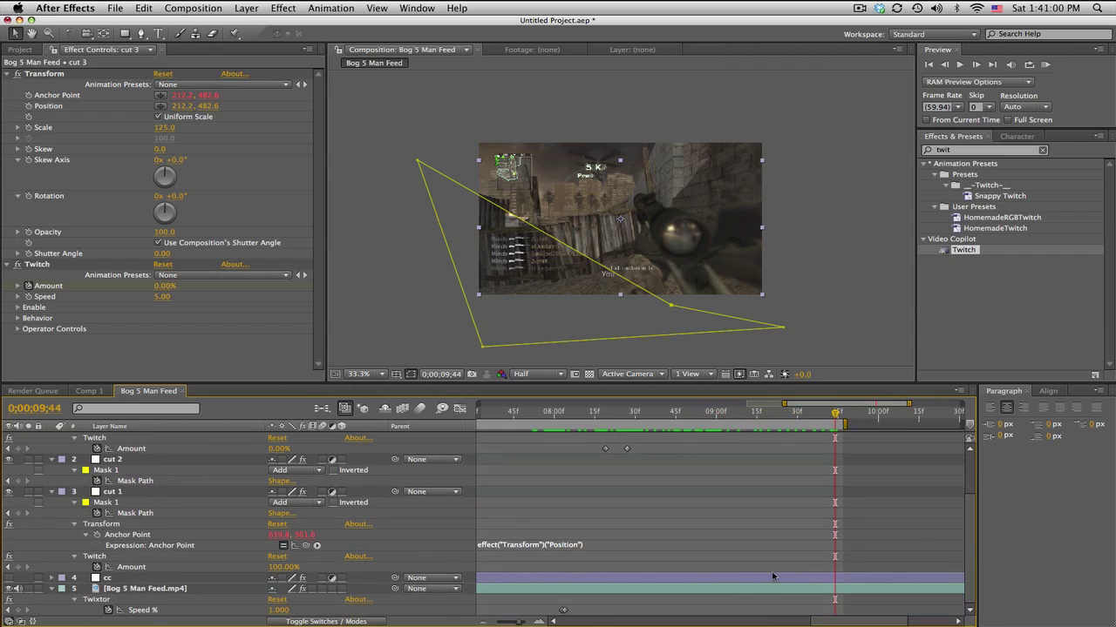
pyautogui.doubleClick(563, 610)
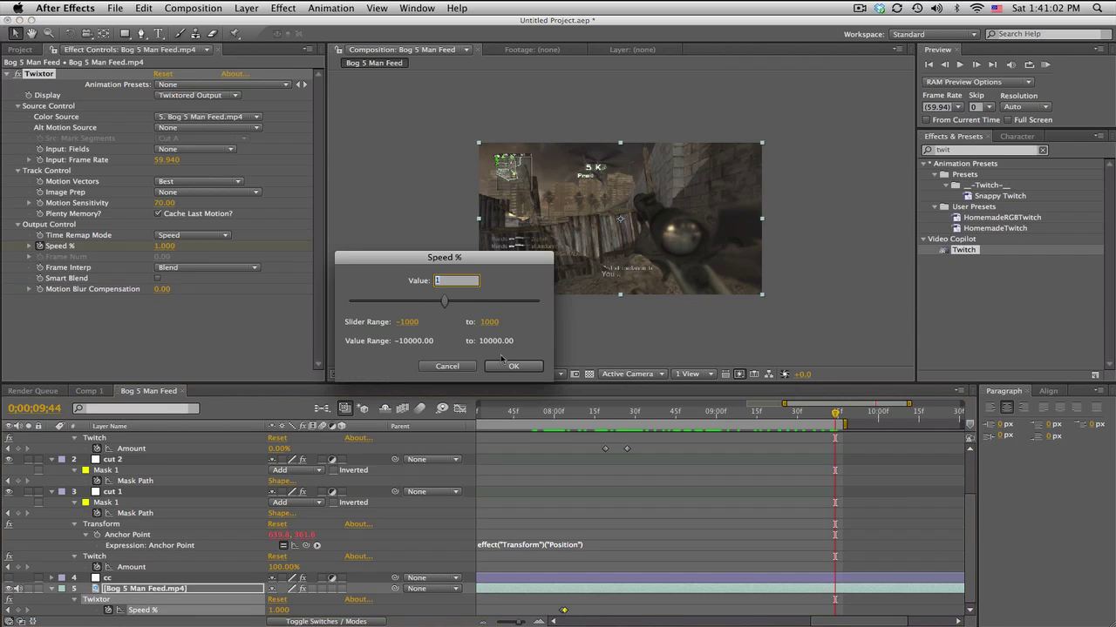
pyautogui.click(508, 361)
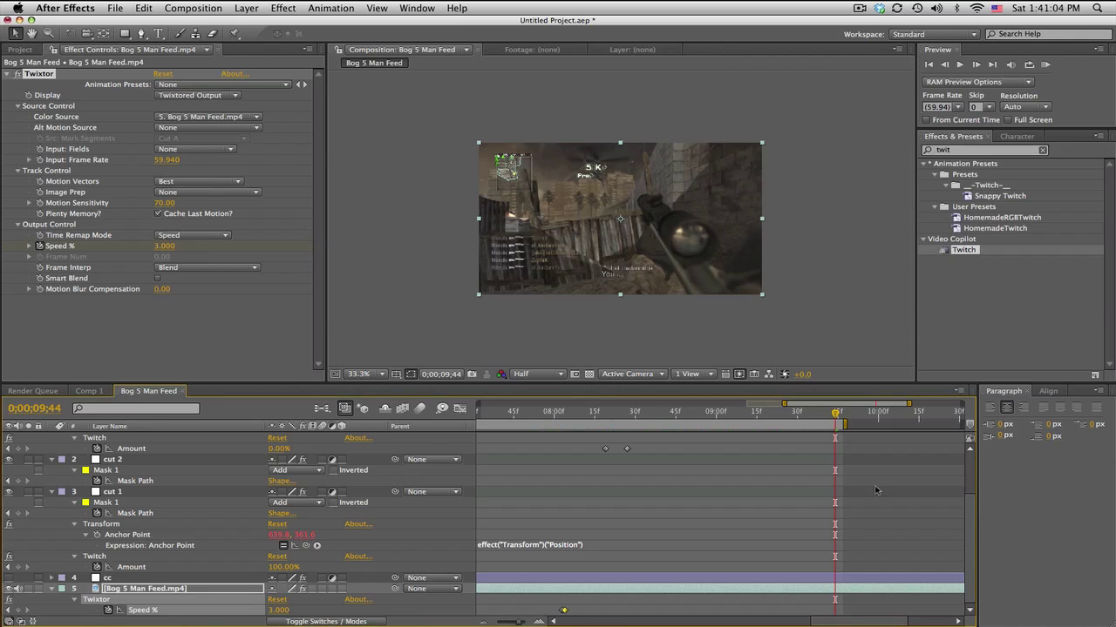
pyautogui.moveTo(969, 518); pyautogui.dragTo(965, 455)
pyautogui.moveTo(610, 414); pyautogui.dragTo(809, 417)
pyautogui.press('-')
pyautogui.press('-')
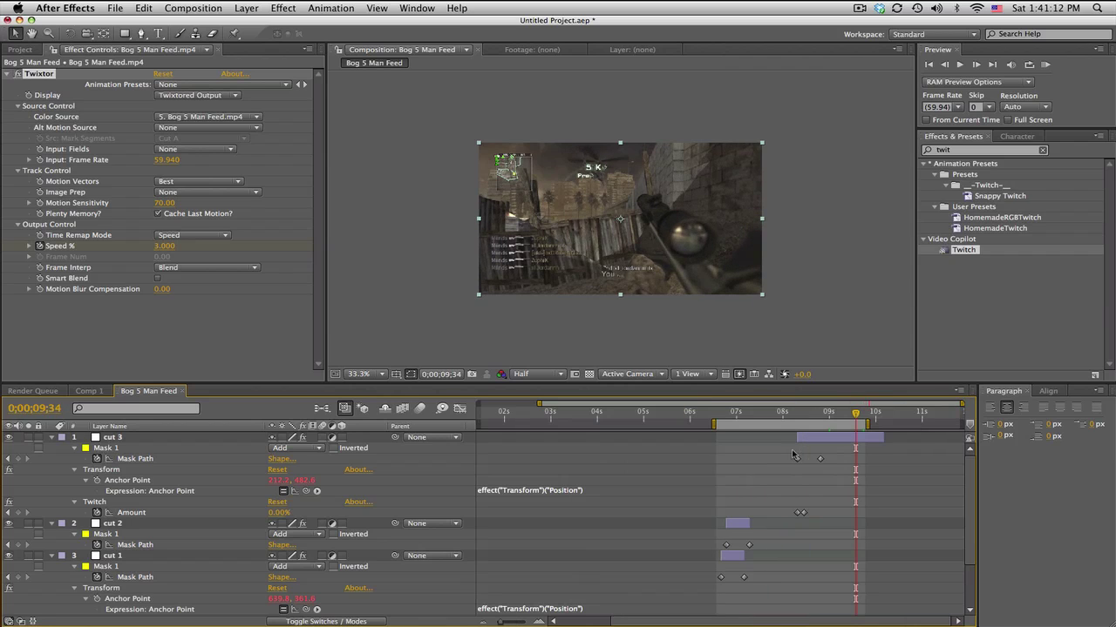
pyautogui.click(132, 440)
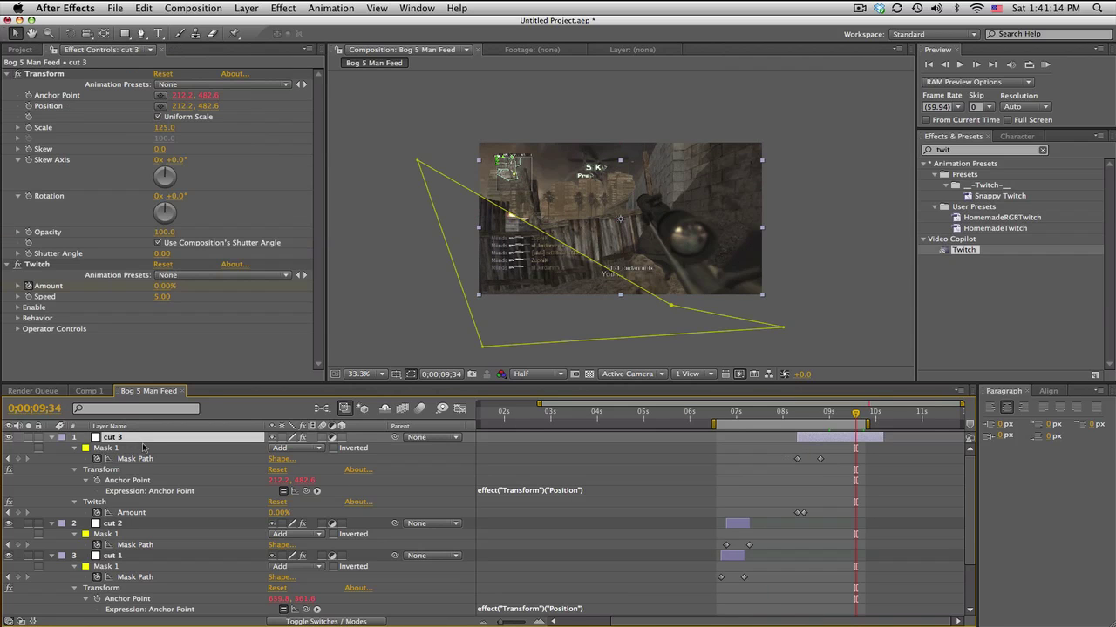
pyautogui.click(60, 74)
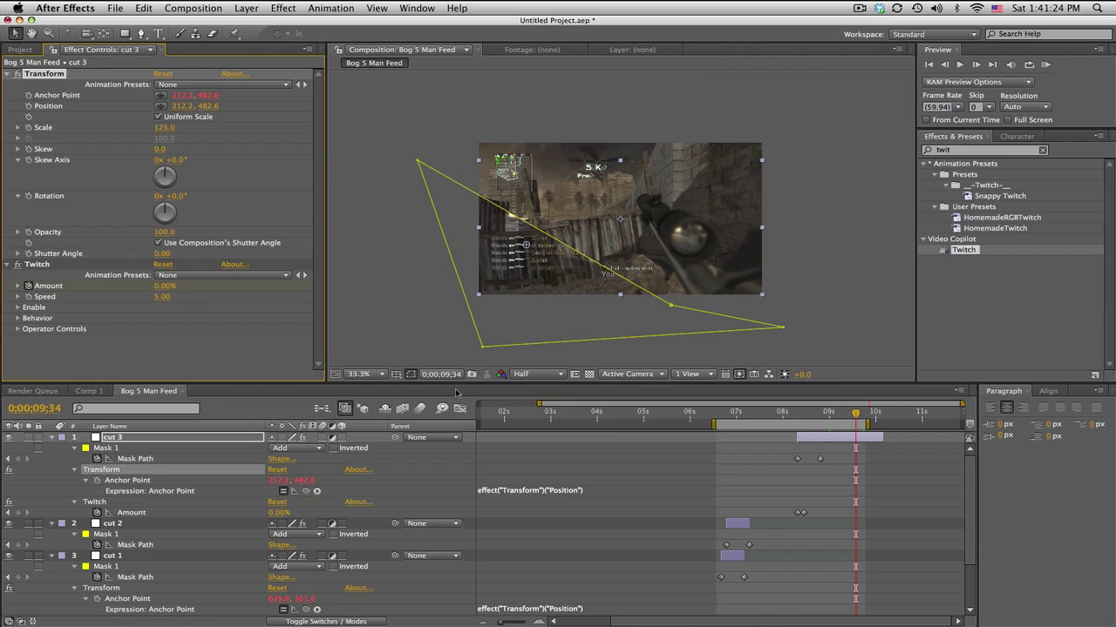
pyautogui.moveTo(716, 419); pyautogui.dragTo(814, 414)
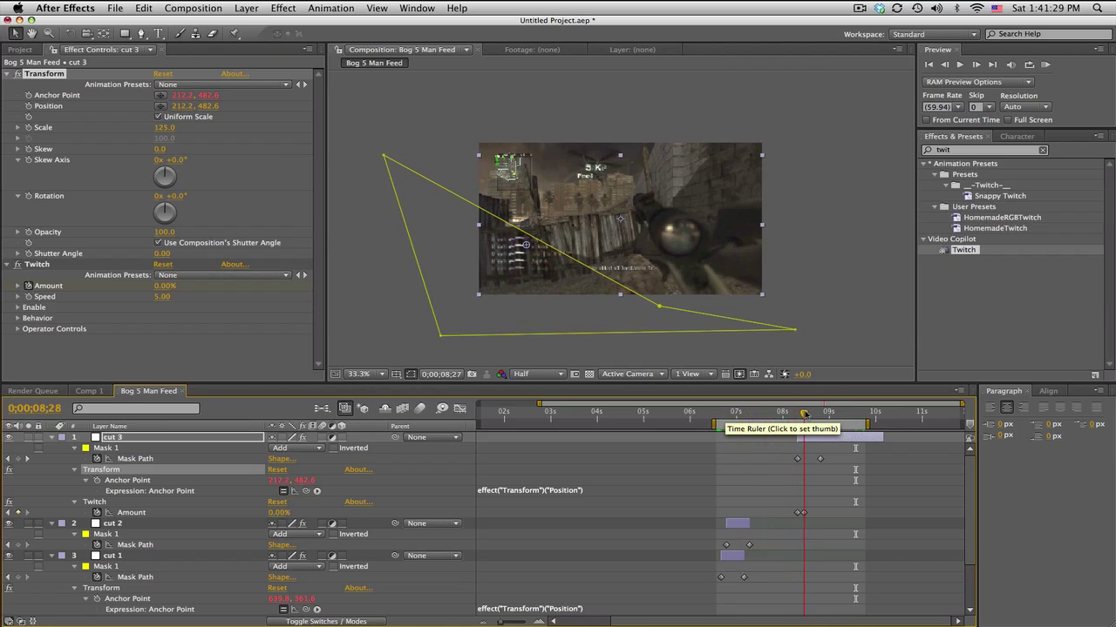
pyautogui.click(844, 491)
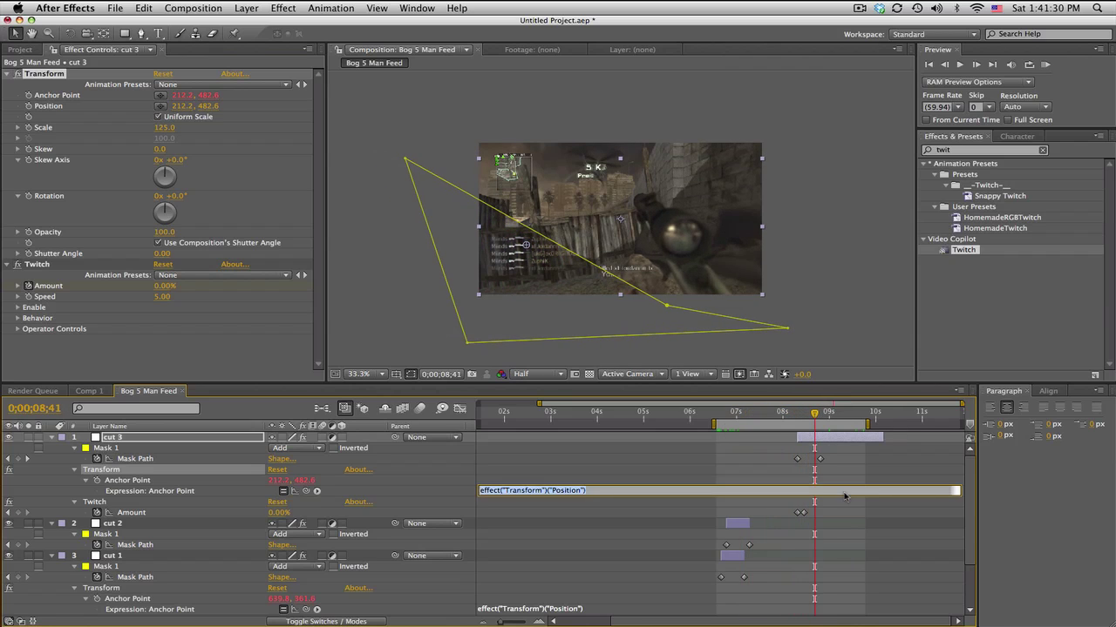
pyautogui.click(856, 482)
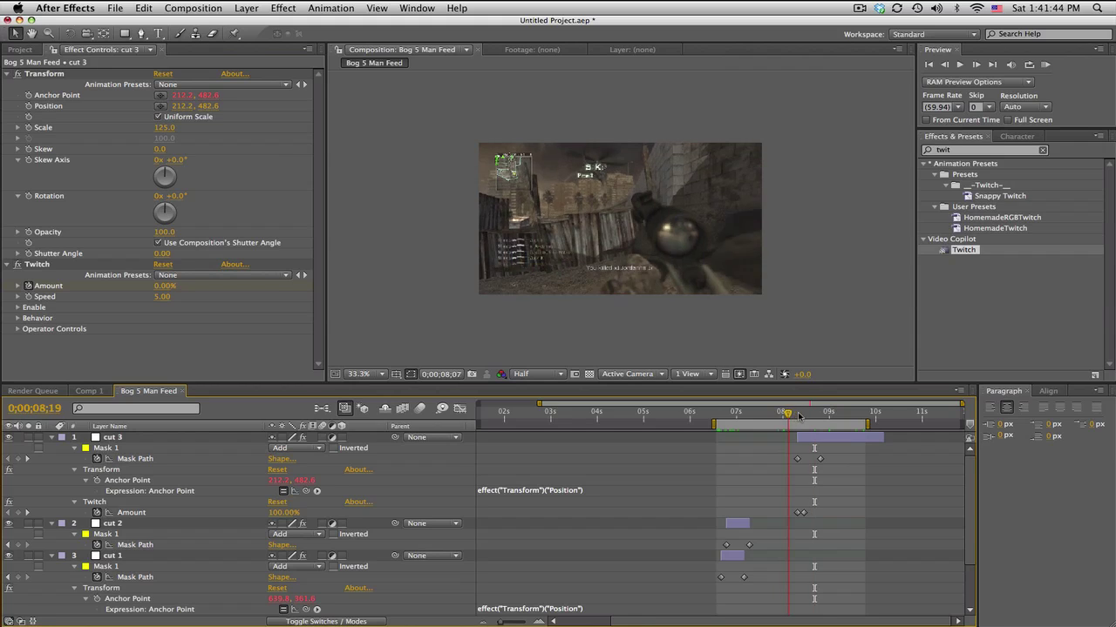
pyautogui.moveTo(819, 413); pyautogui.dragTo(824, 476)
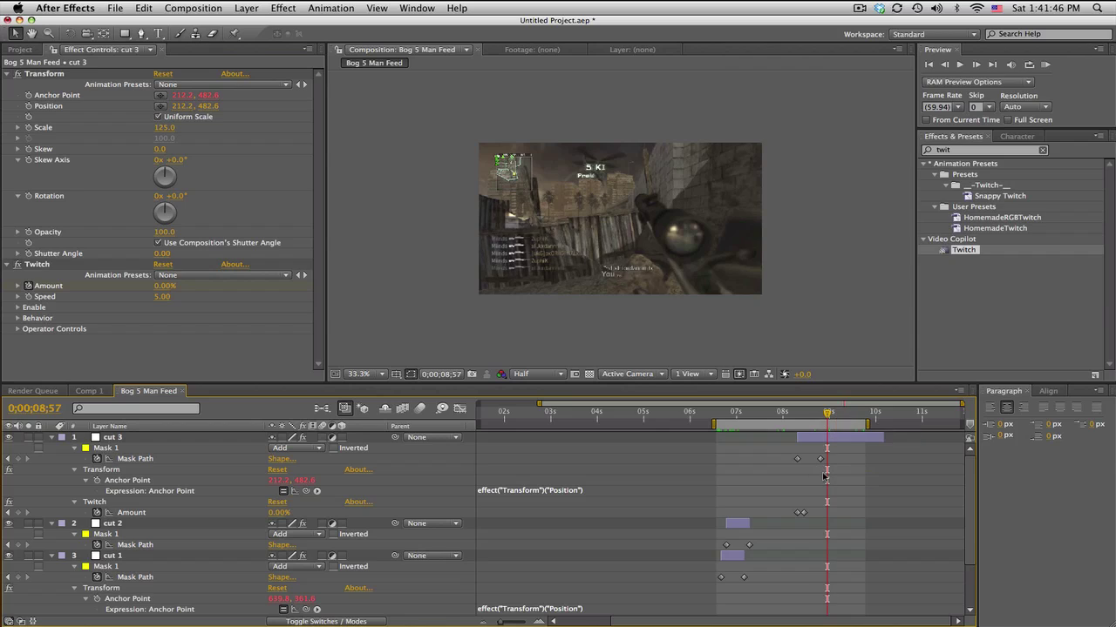